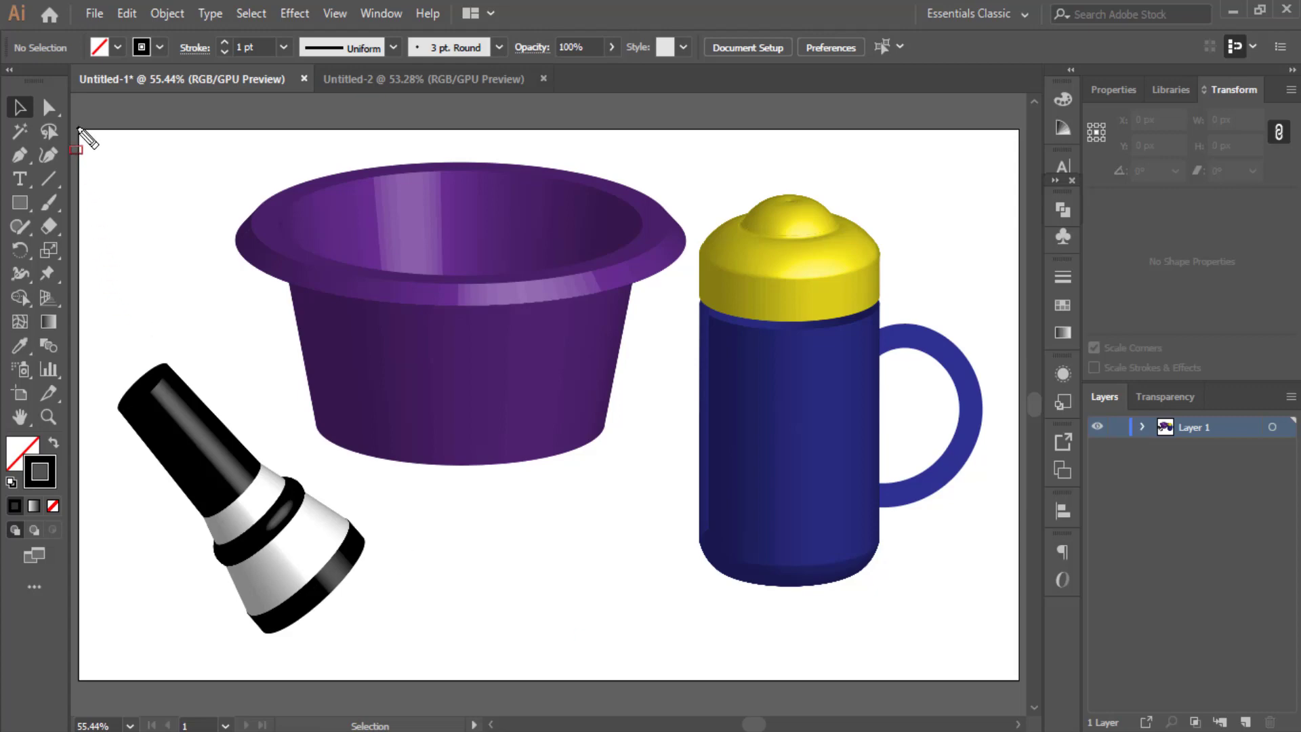
- Move to the blank Untitled-2 document, after a look back at Untitled-1, with the Pen Tool active
drag(78, 128, 1022, 684)
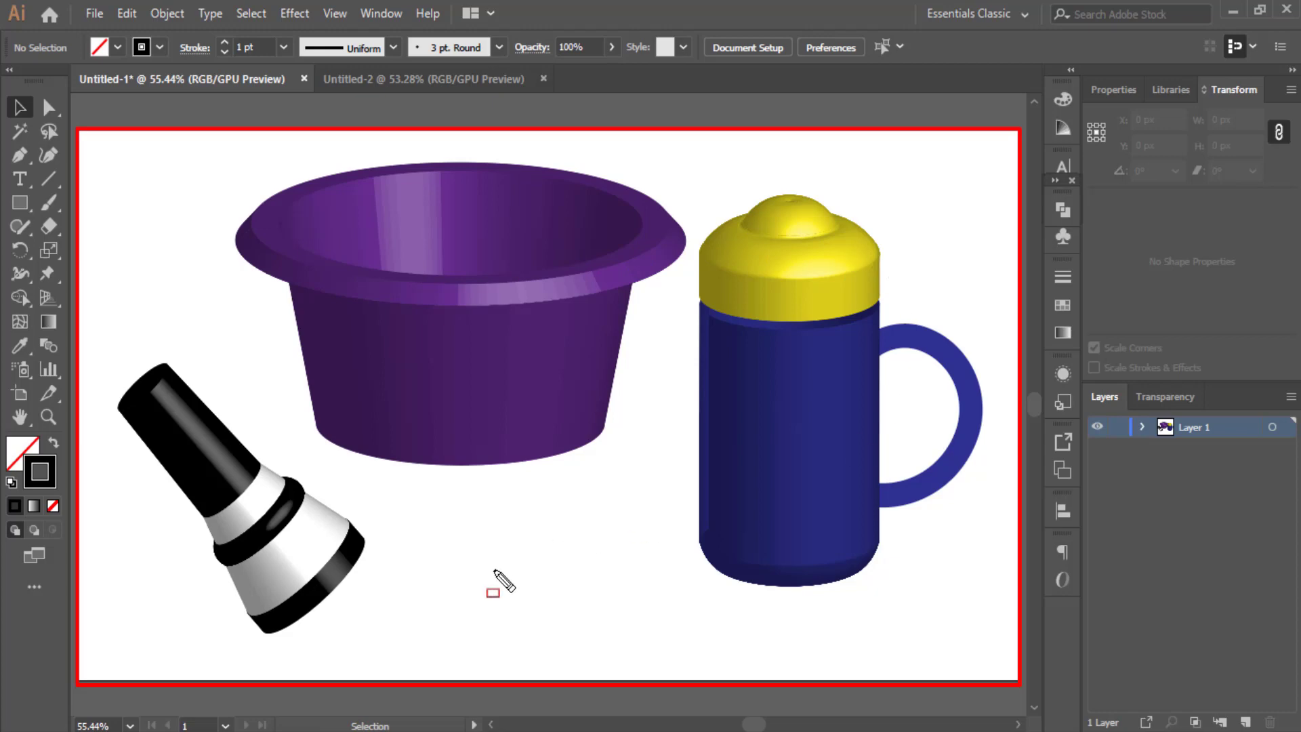
click(374, 78)
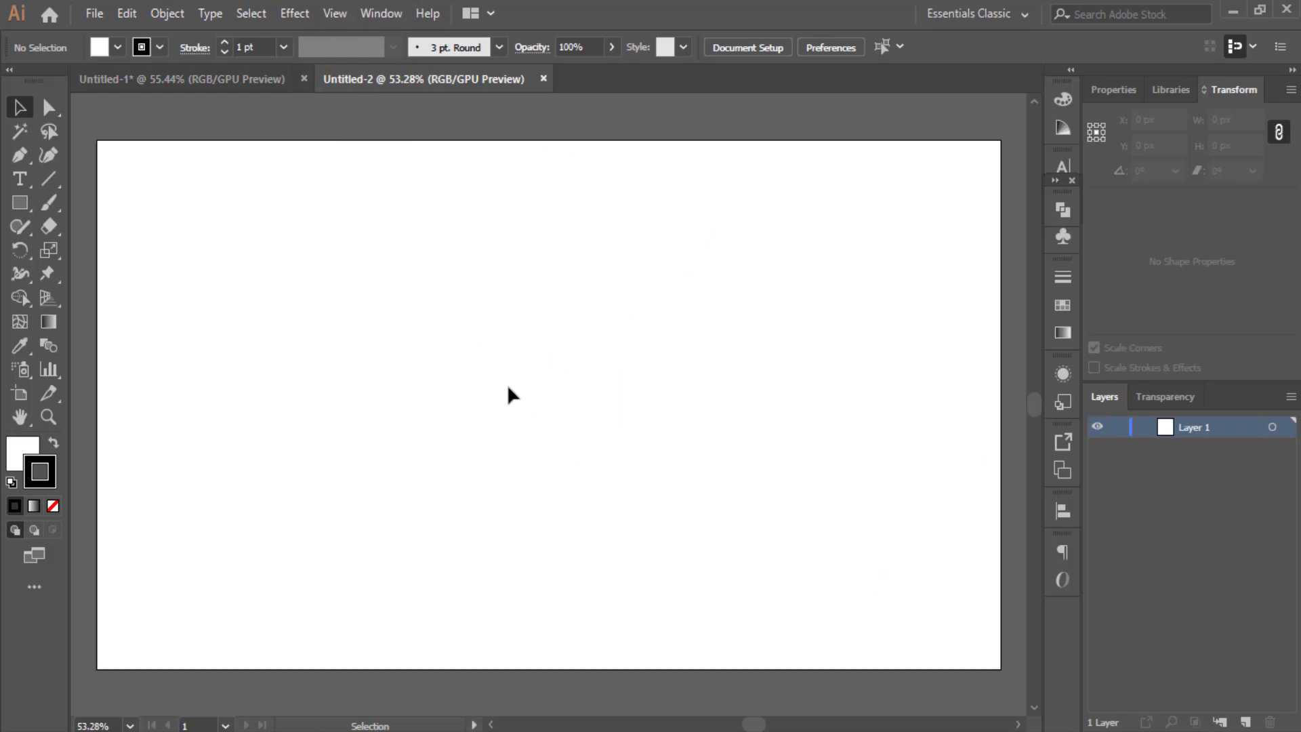
click(218, 79)
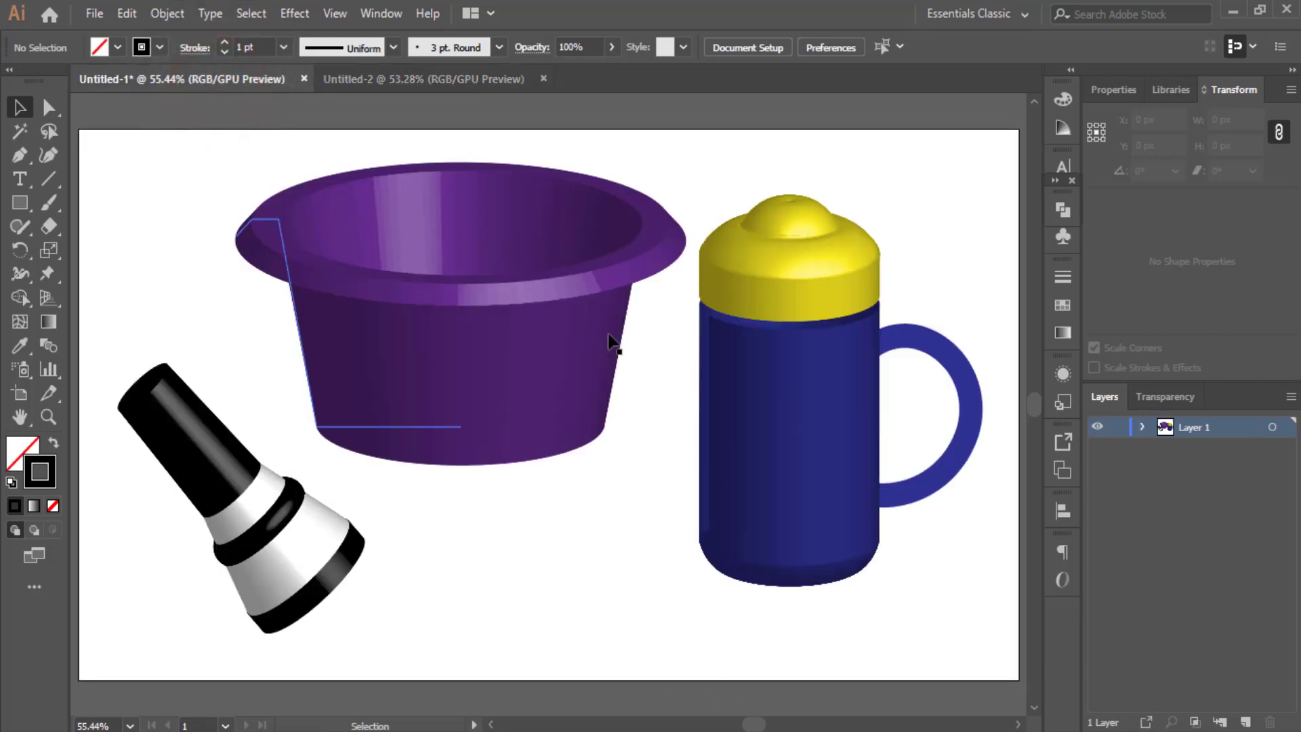
click(496, 80)
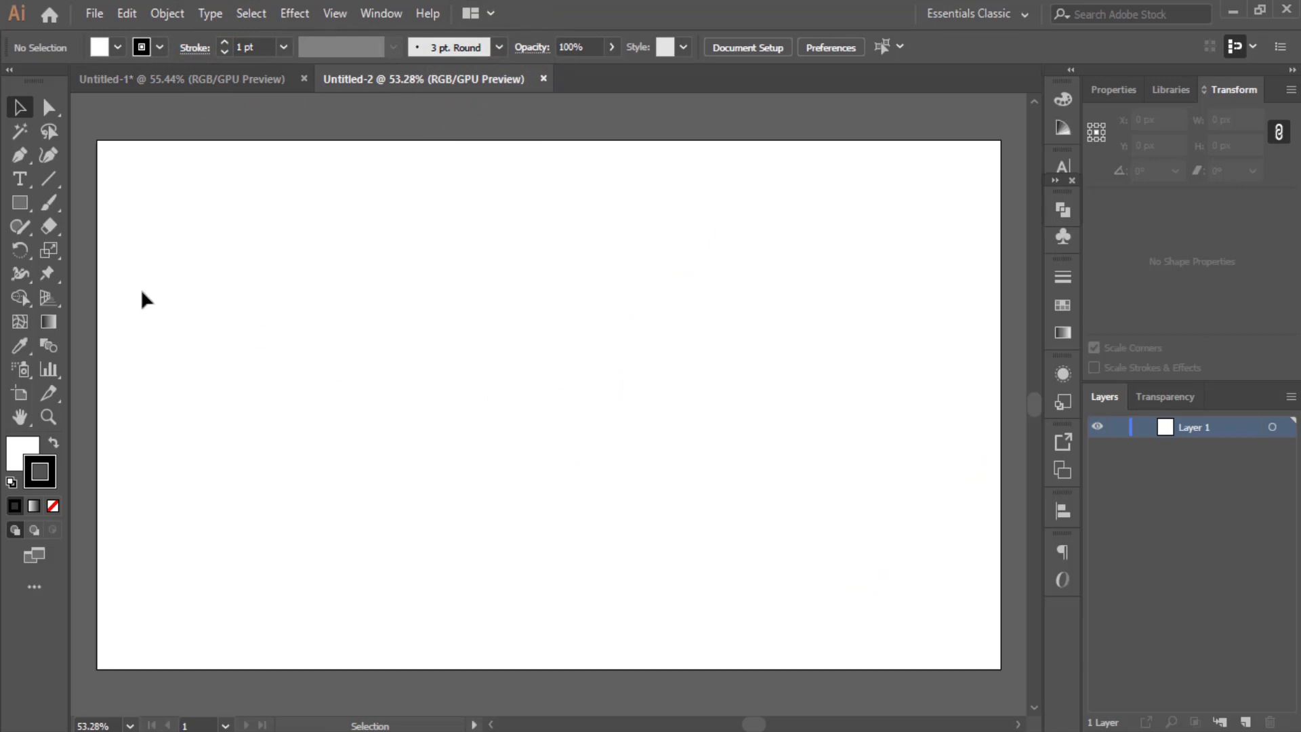
click(27, 164)
click(98, 153)
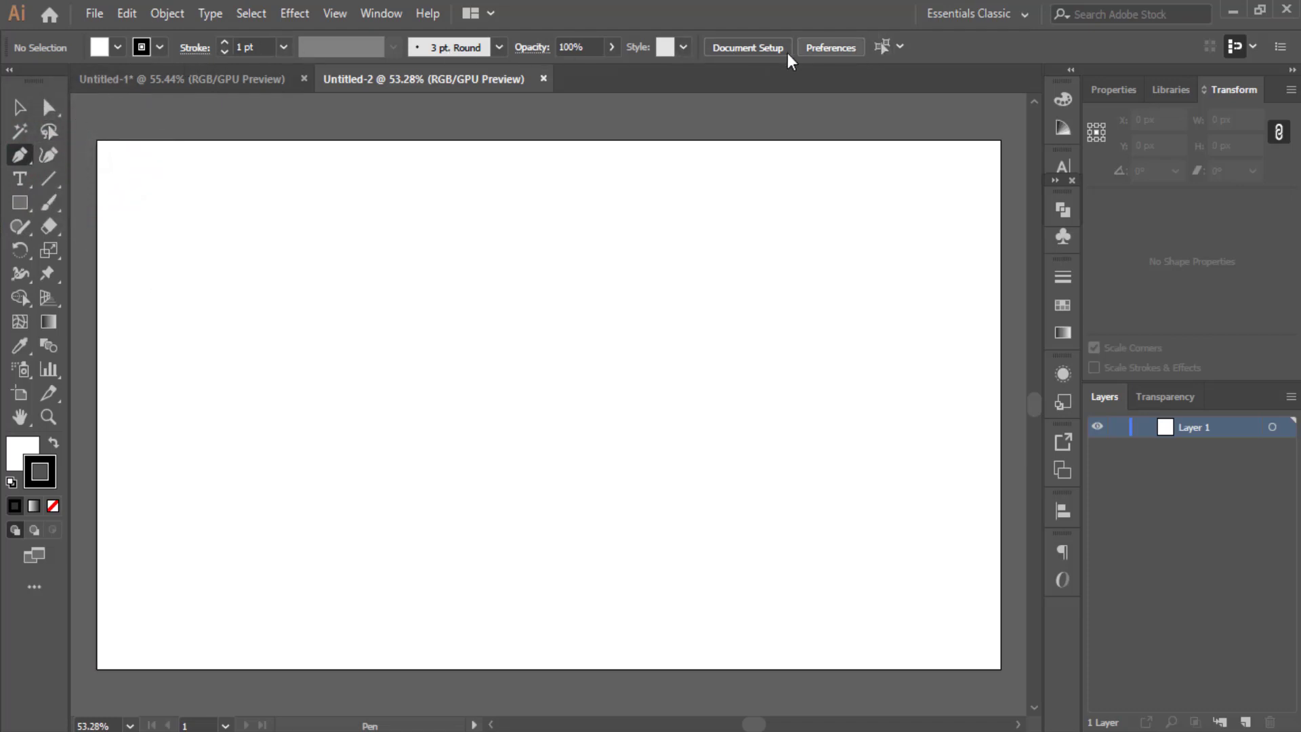
- In the Control bar, set Fill to None, Stroke to the red swatch, and stroke weight to 2 pt
click(119, 47)
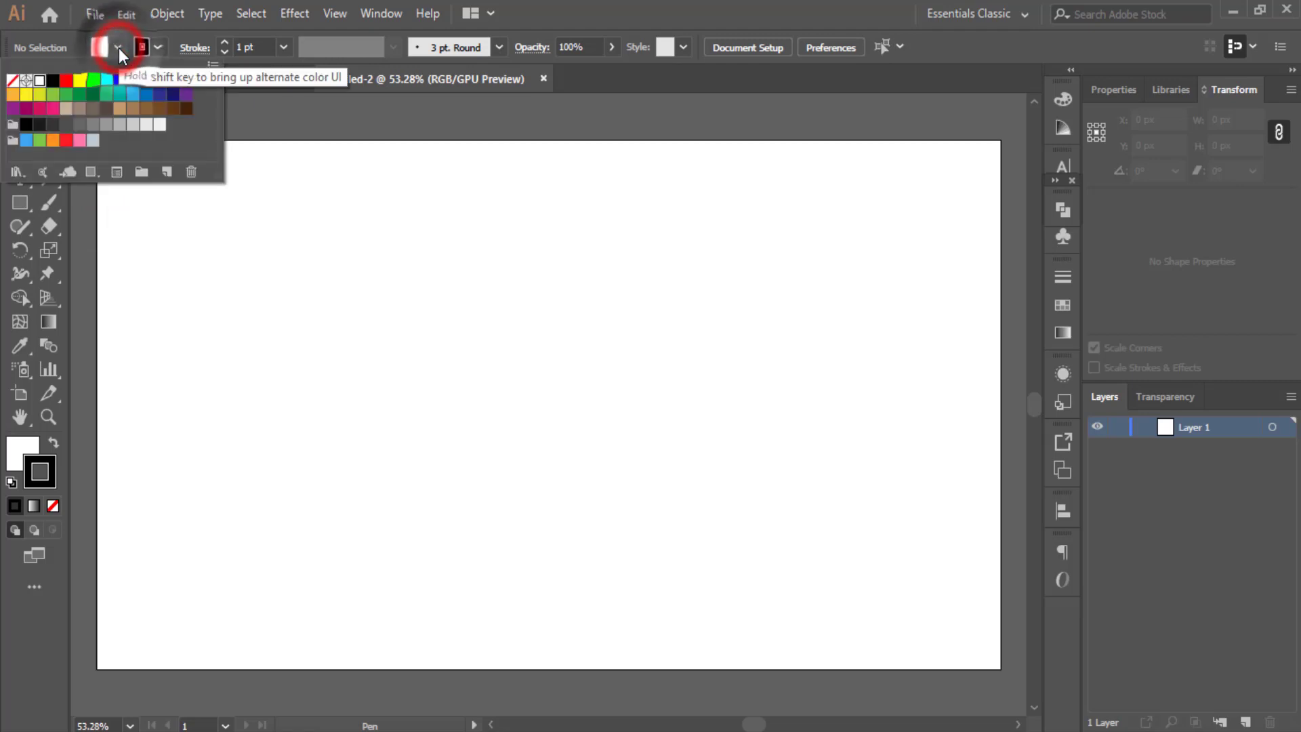
click(12, 80)
click(161, 47)
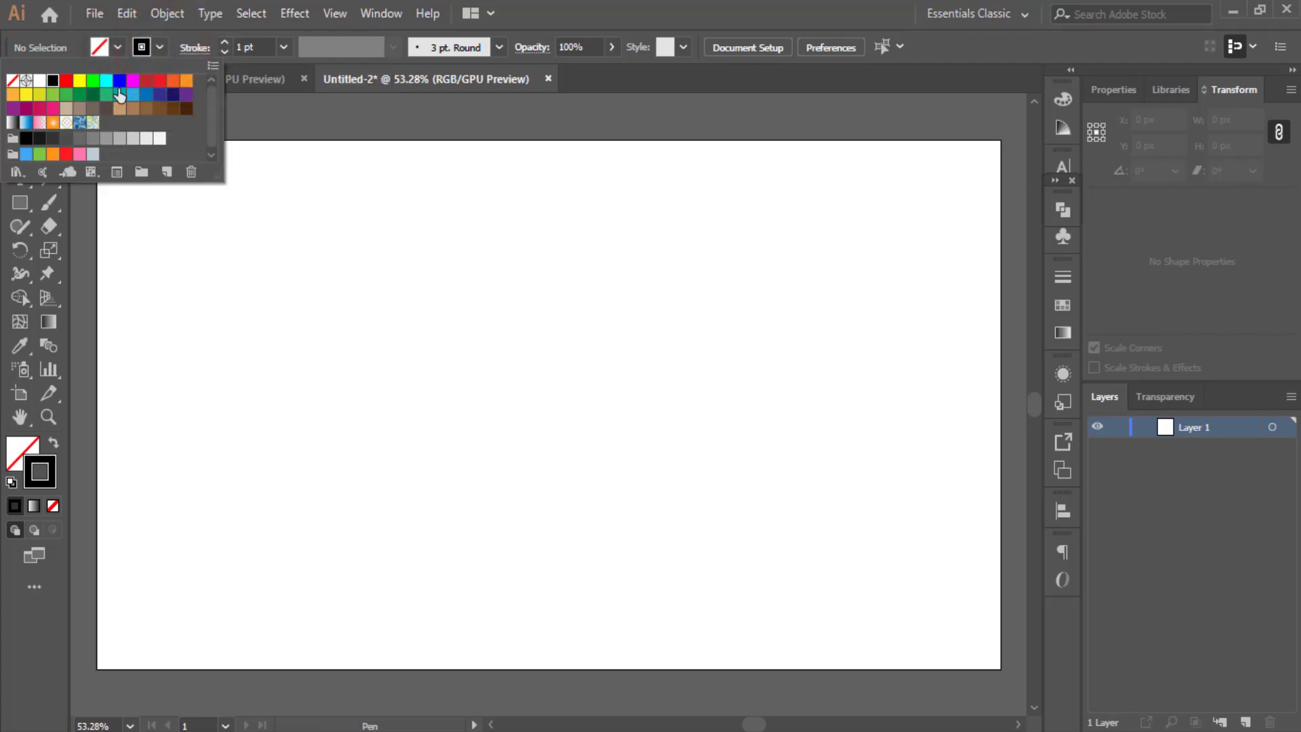
click(65, 80)
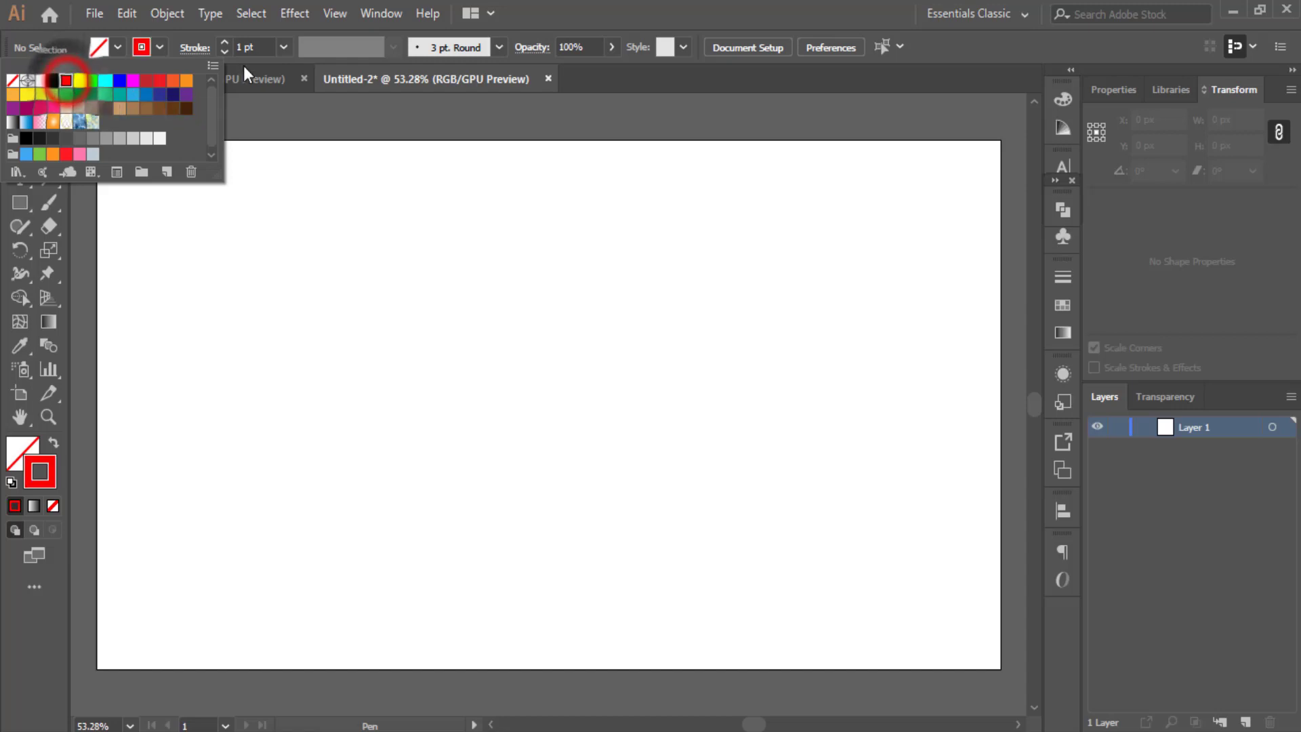
click(597, 10)
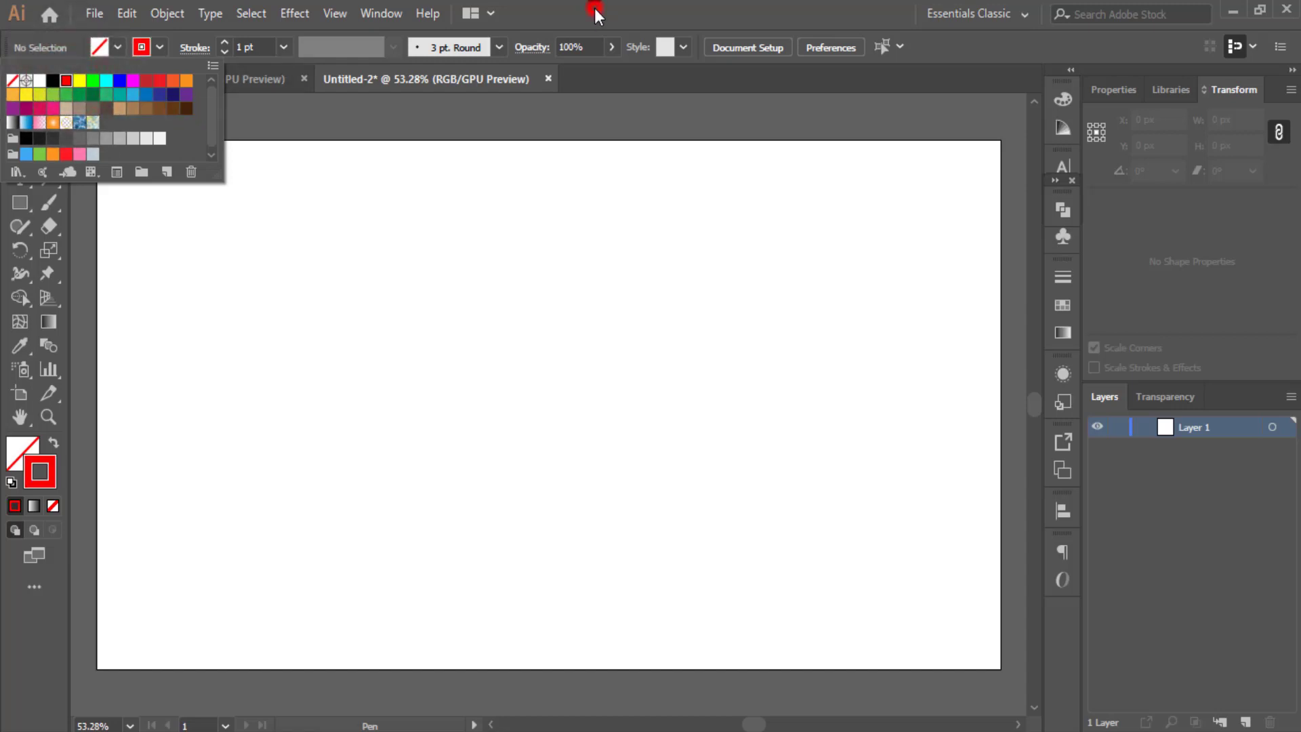
click(224, 42)
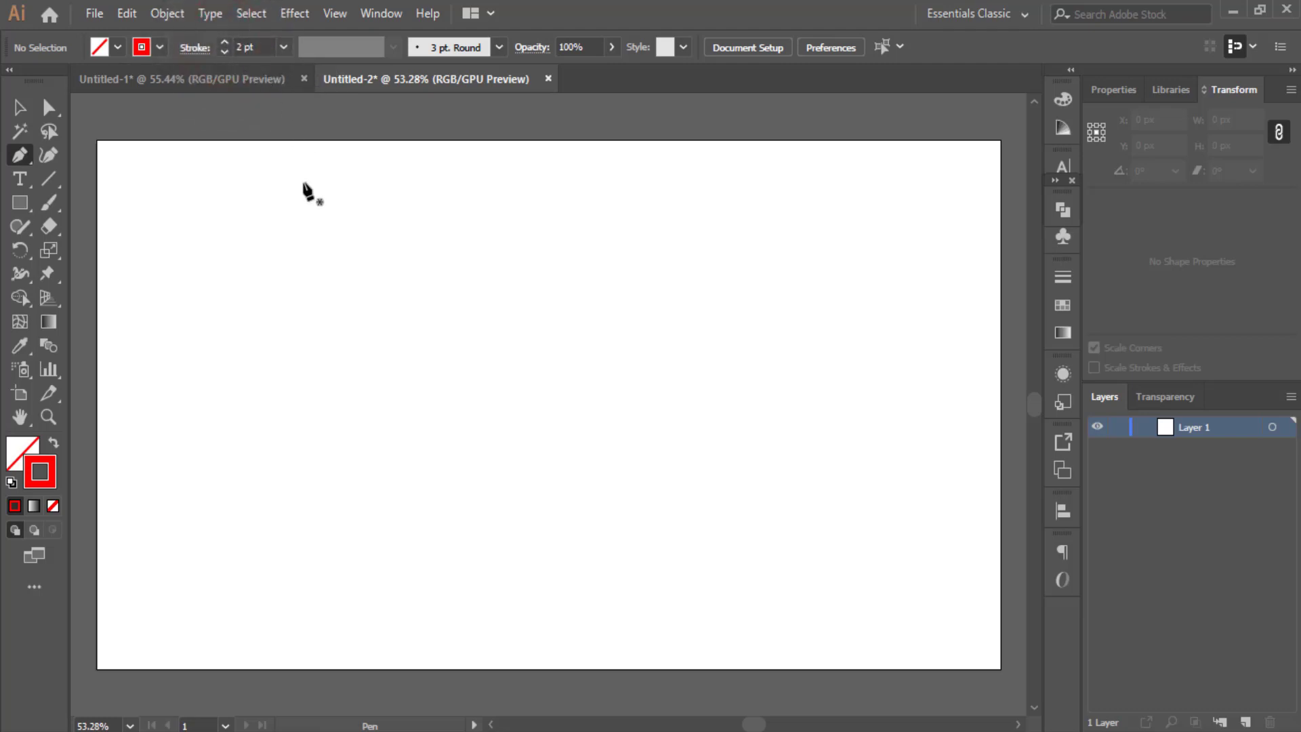
- Pen-draw a five-point stepped bowl profile (slanted rim, flat top, tapered side, flat base) and move it left
click(332, 276)
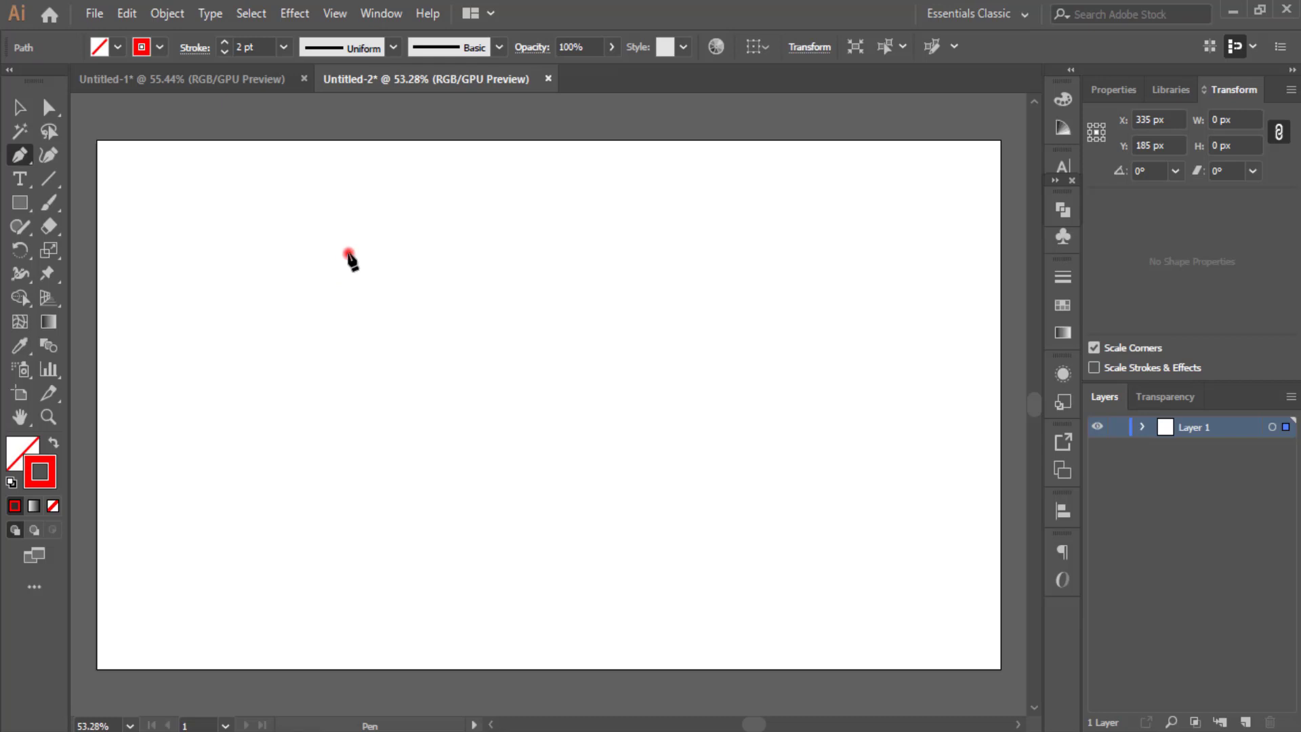
click(348, 253)
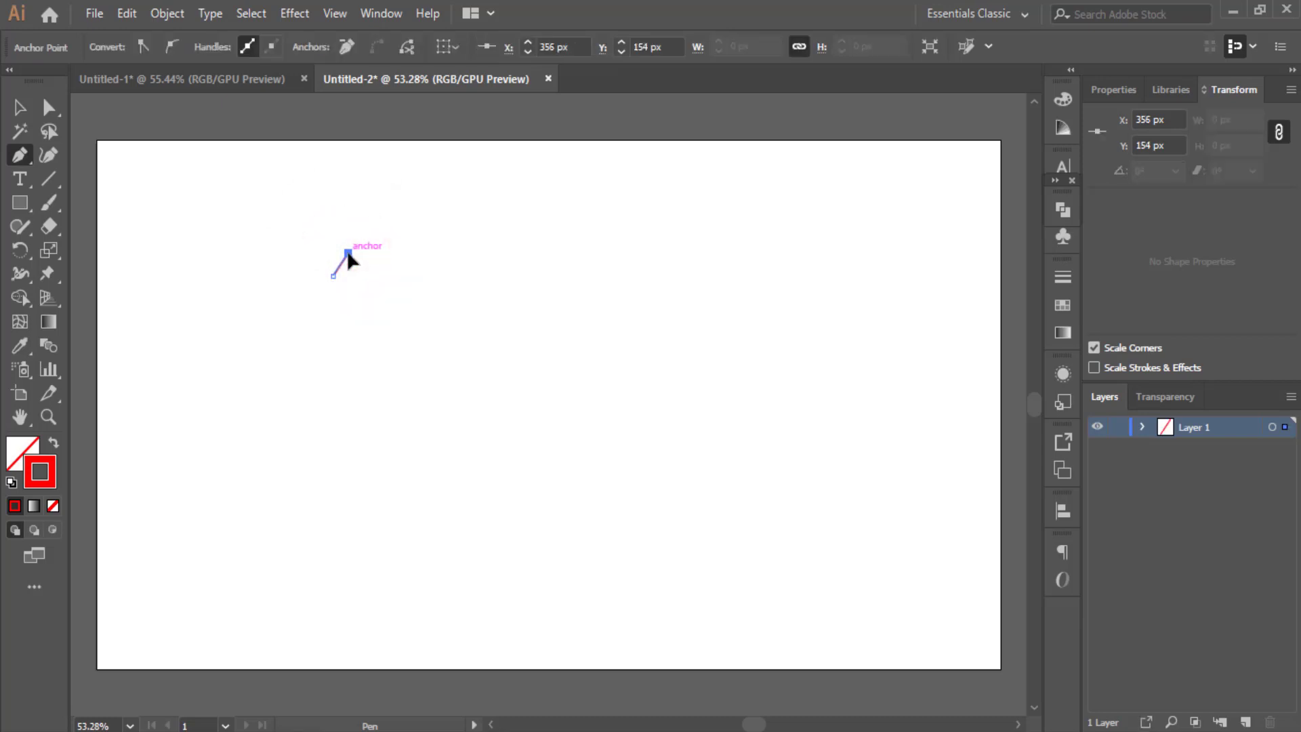
click(392, 254)
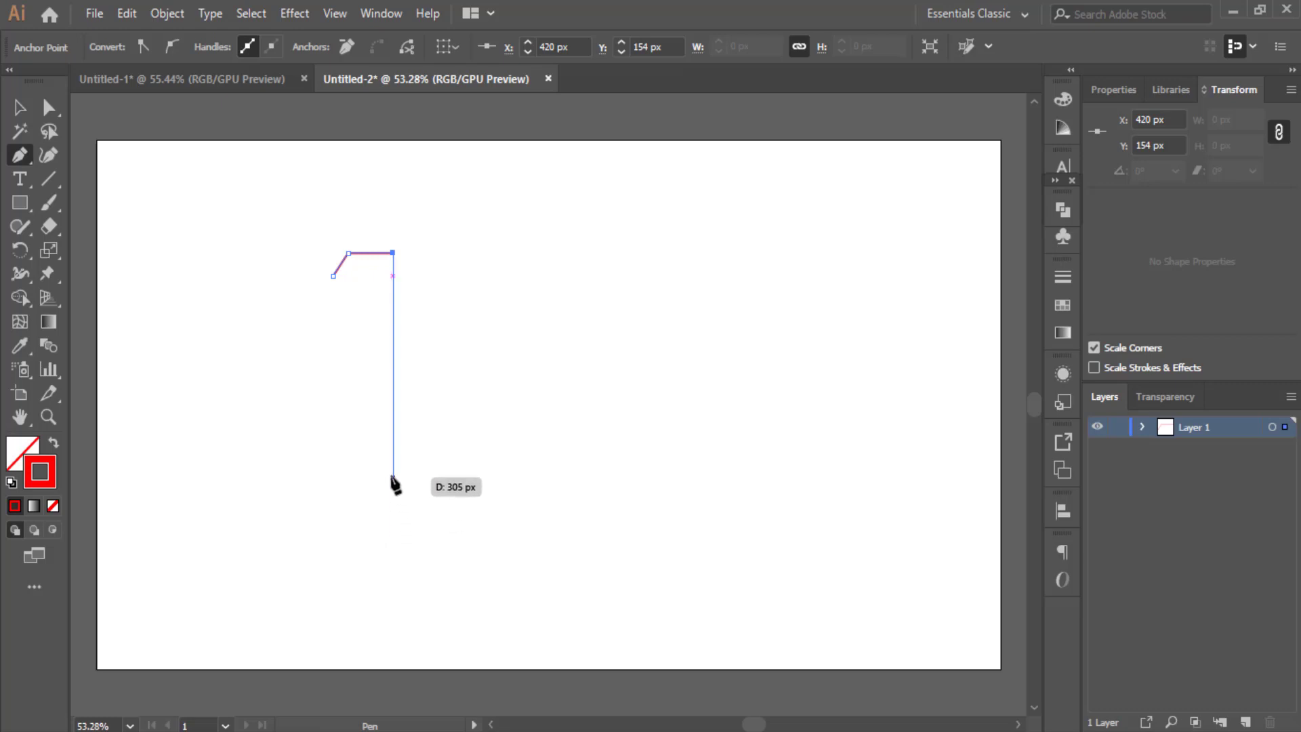
click(420, 450)
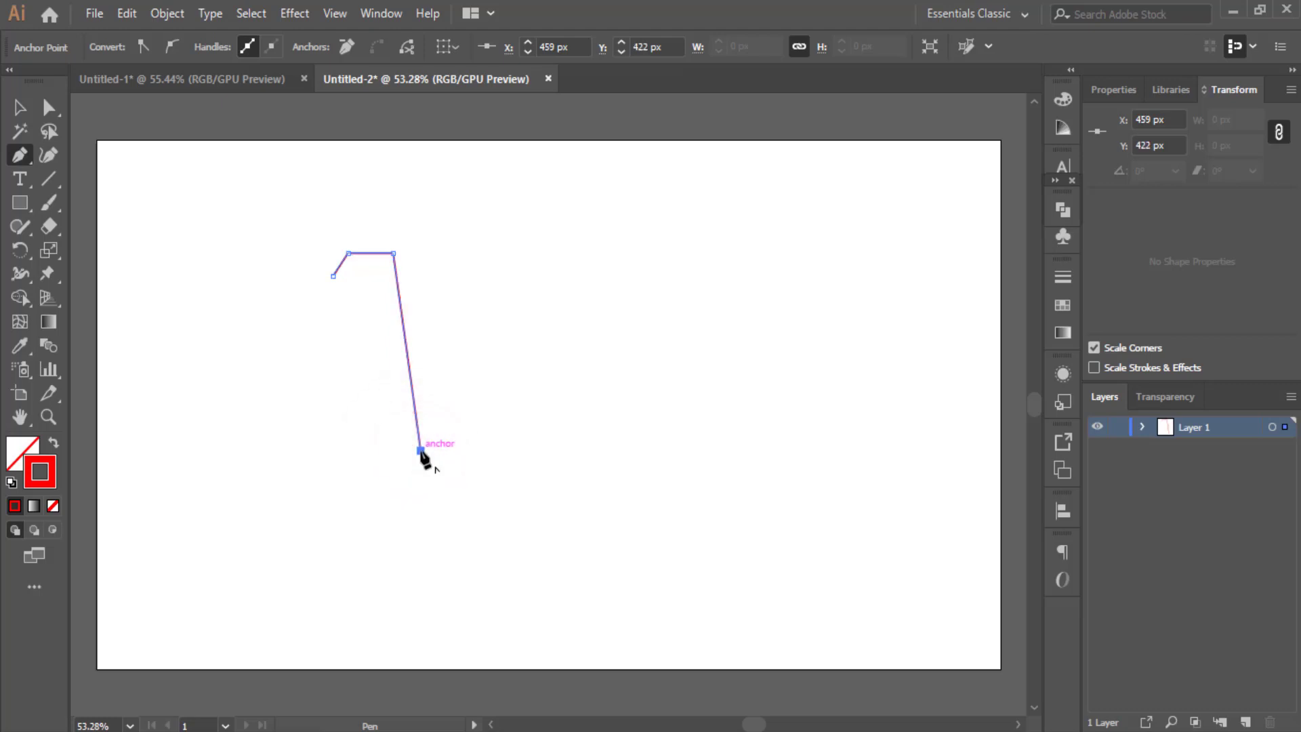
click(560, 450)
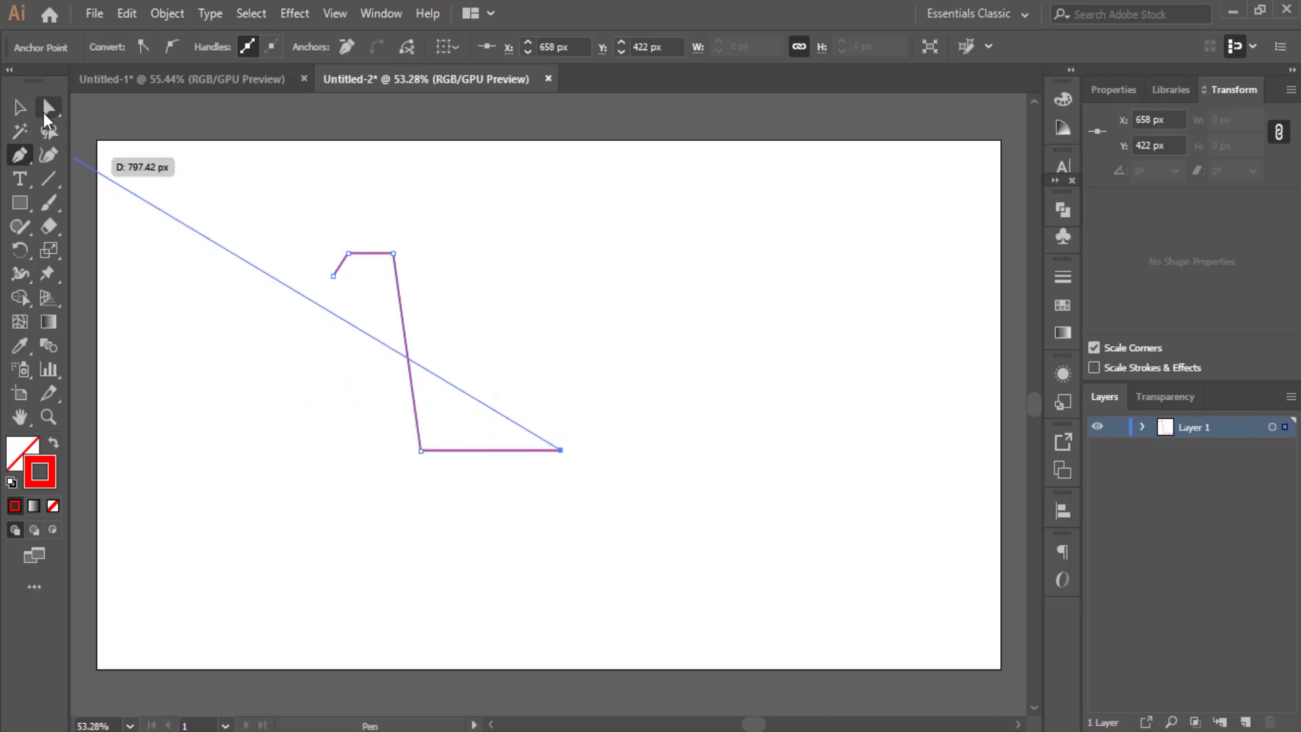
click(20, 107)
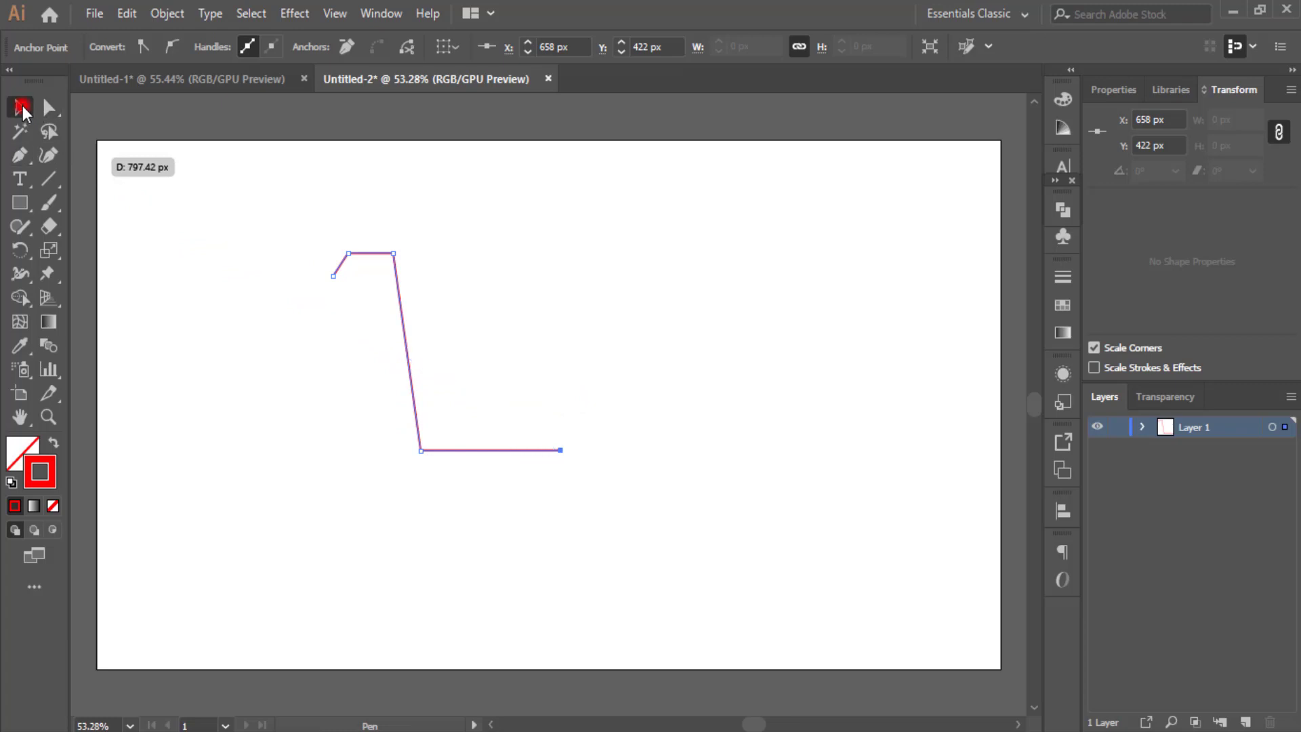
click(679, 339)
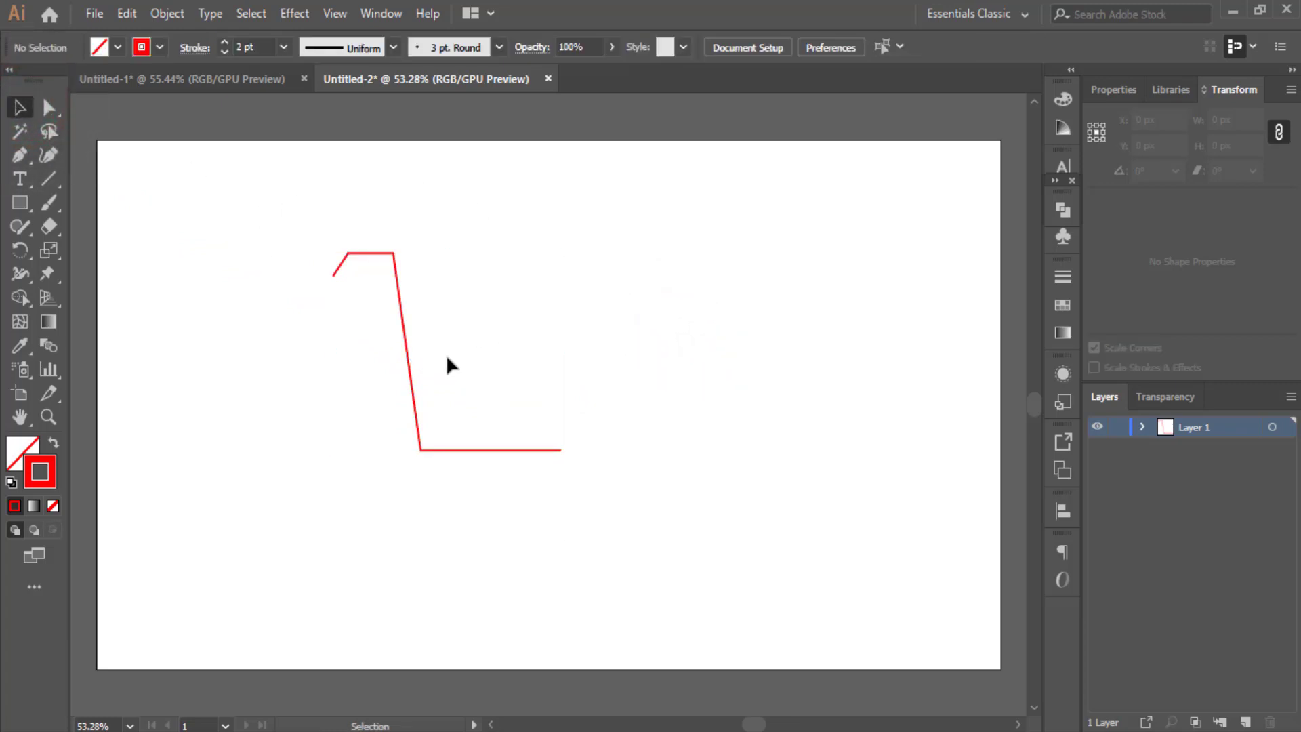
drag(406, 355, 218, 340)
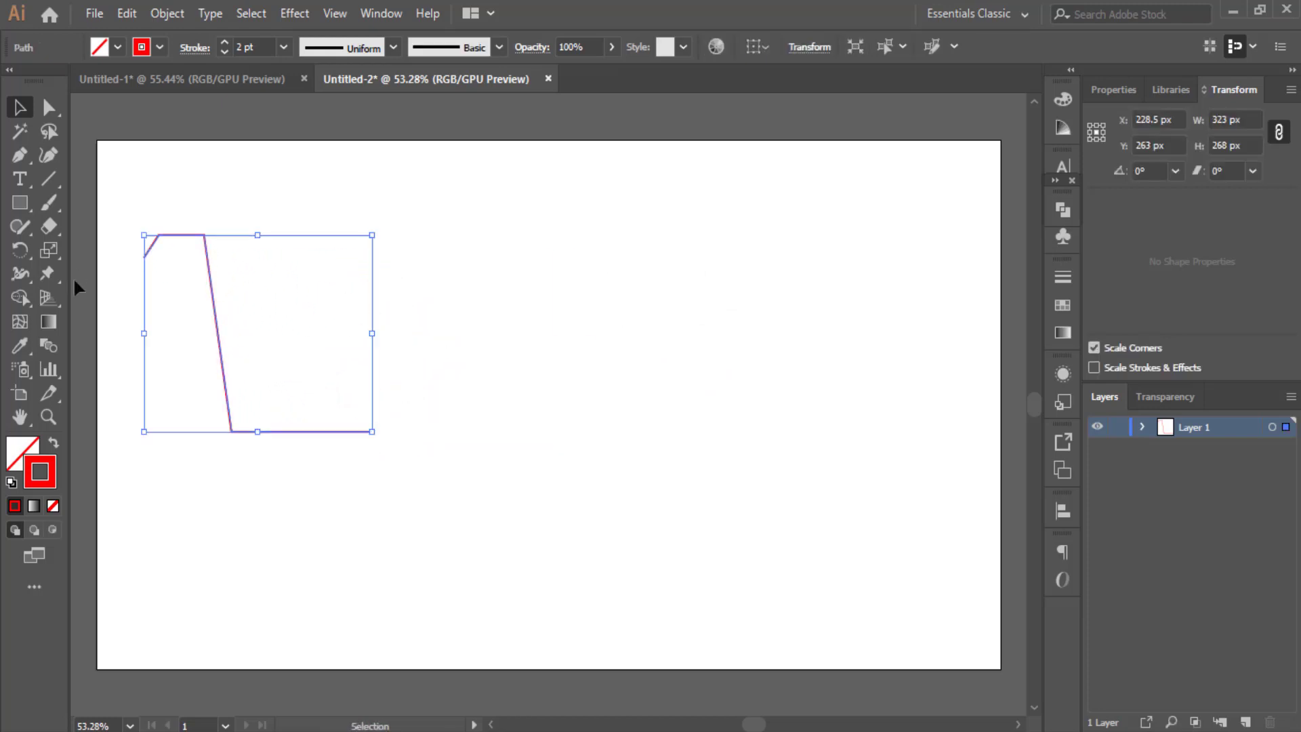
- Apply Effect > 3D > Revolve to the profile, offset from the Right Edge, with Preview on
click(296, 14)
click(338, 128)
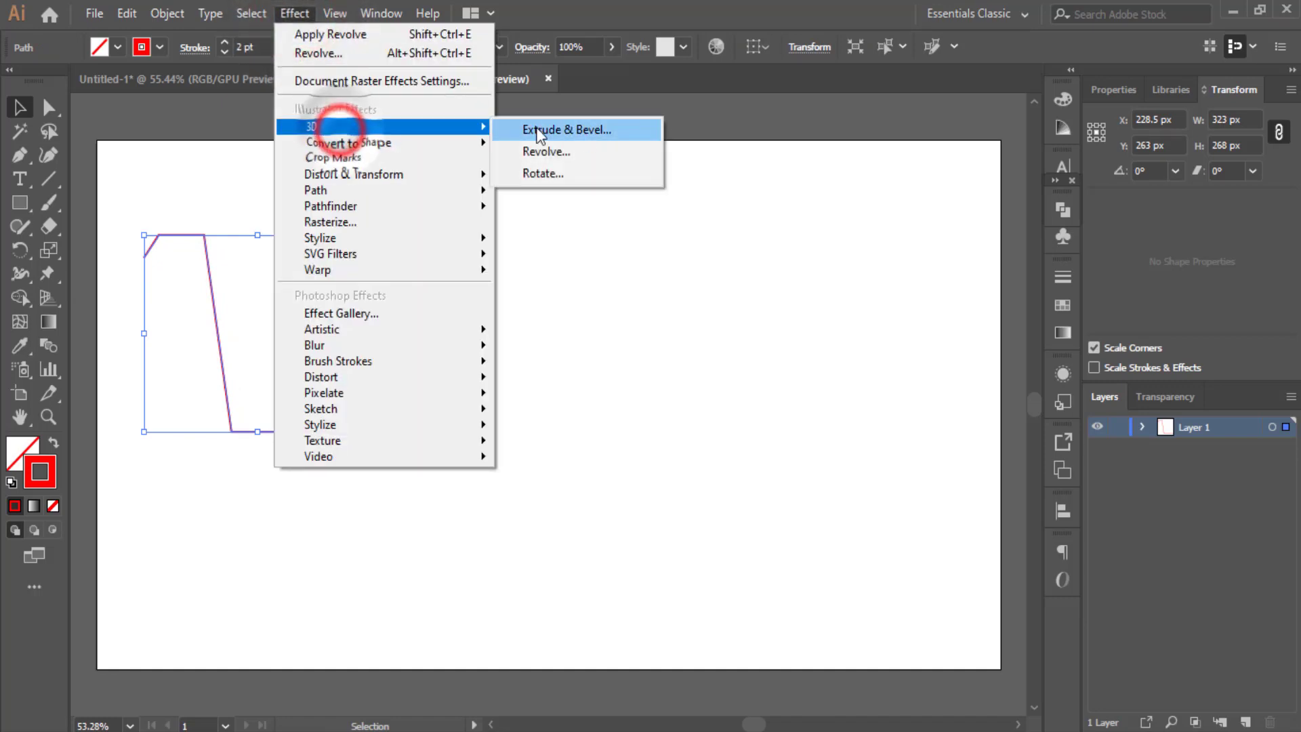
click(613, 153)
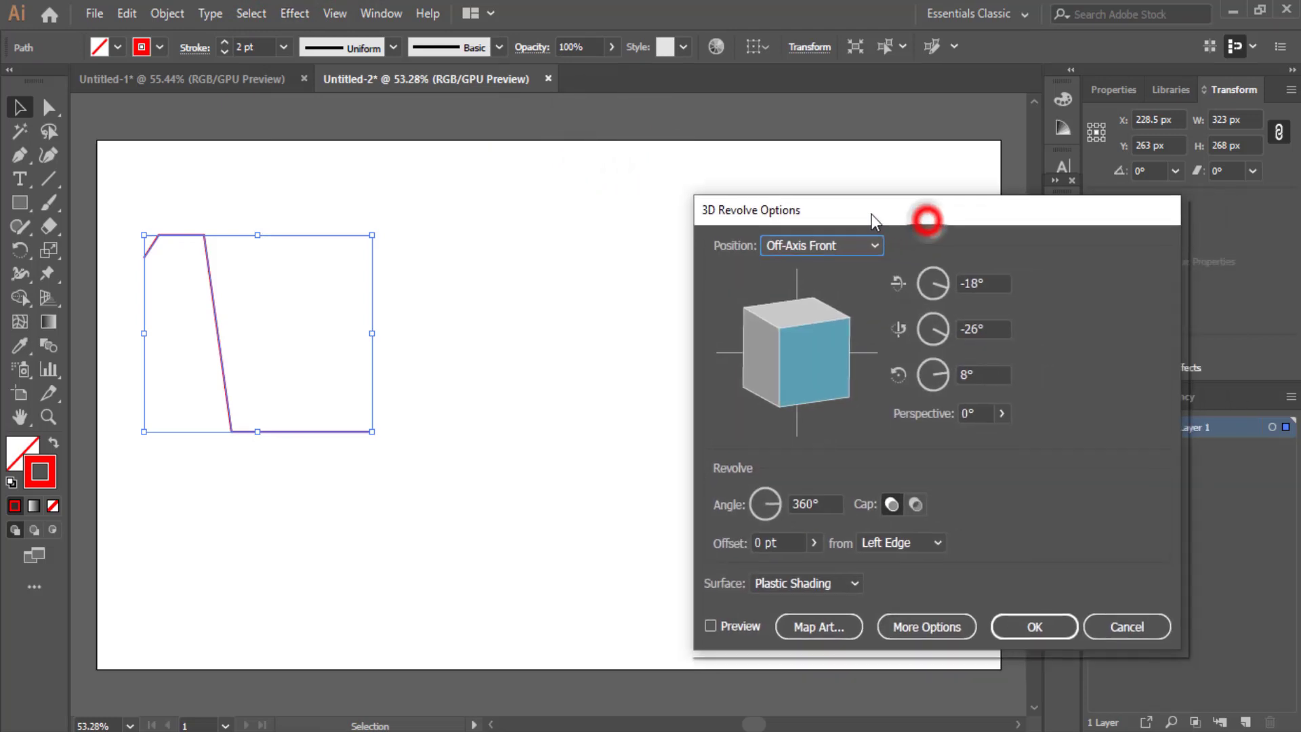
drag(935, 221, 742, 163)
click(842, 229)
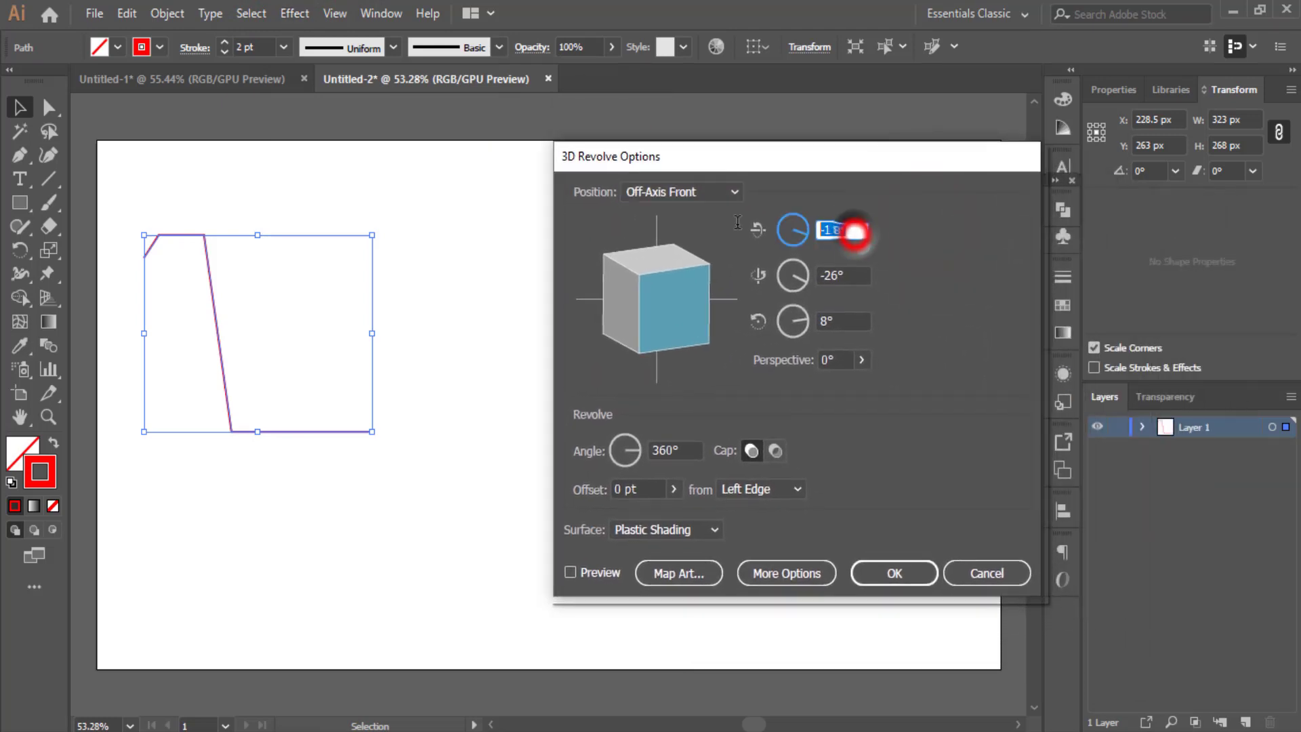
click(846, 276)
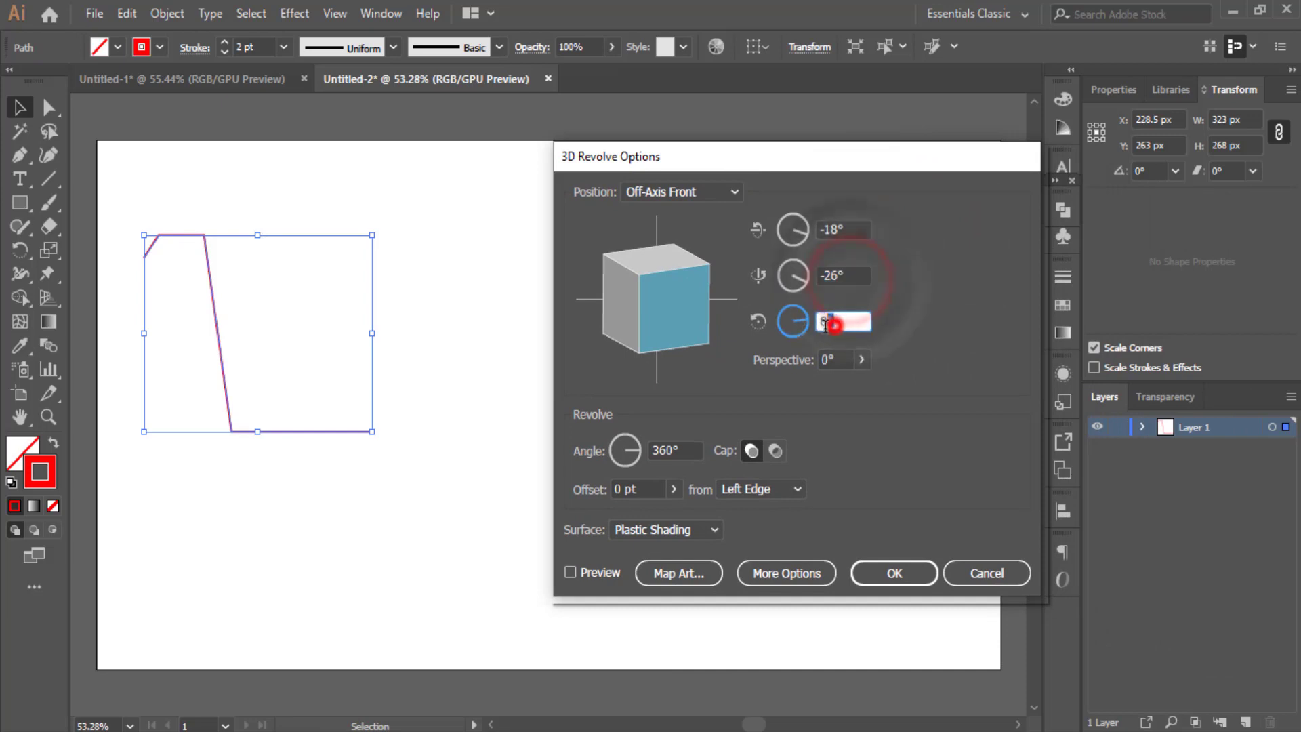
click(843, 320)
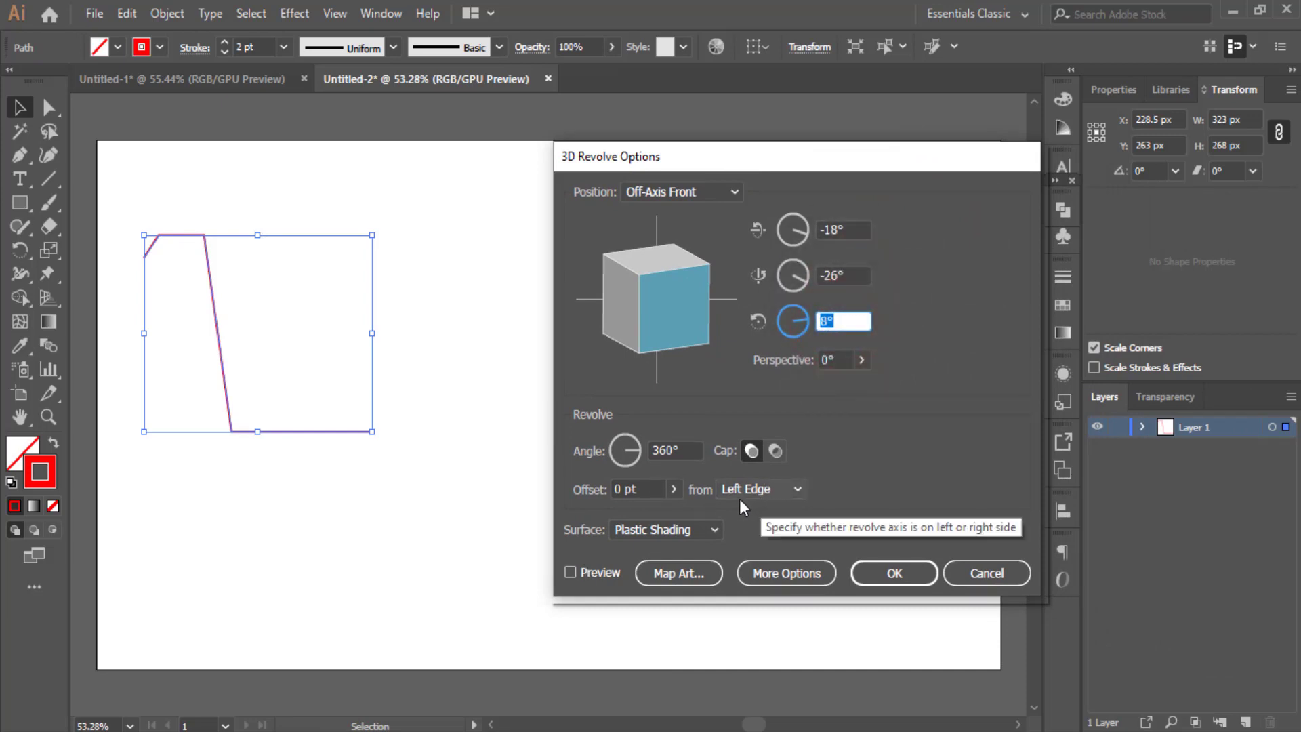
click(799, 488)
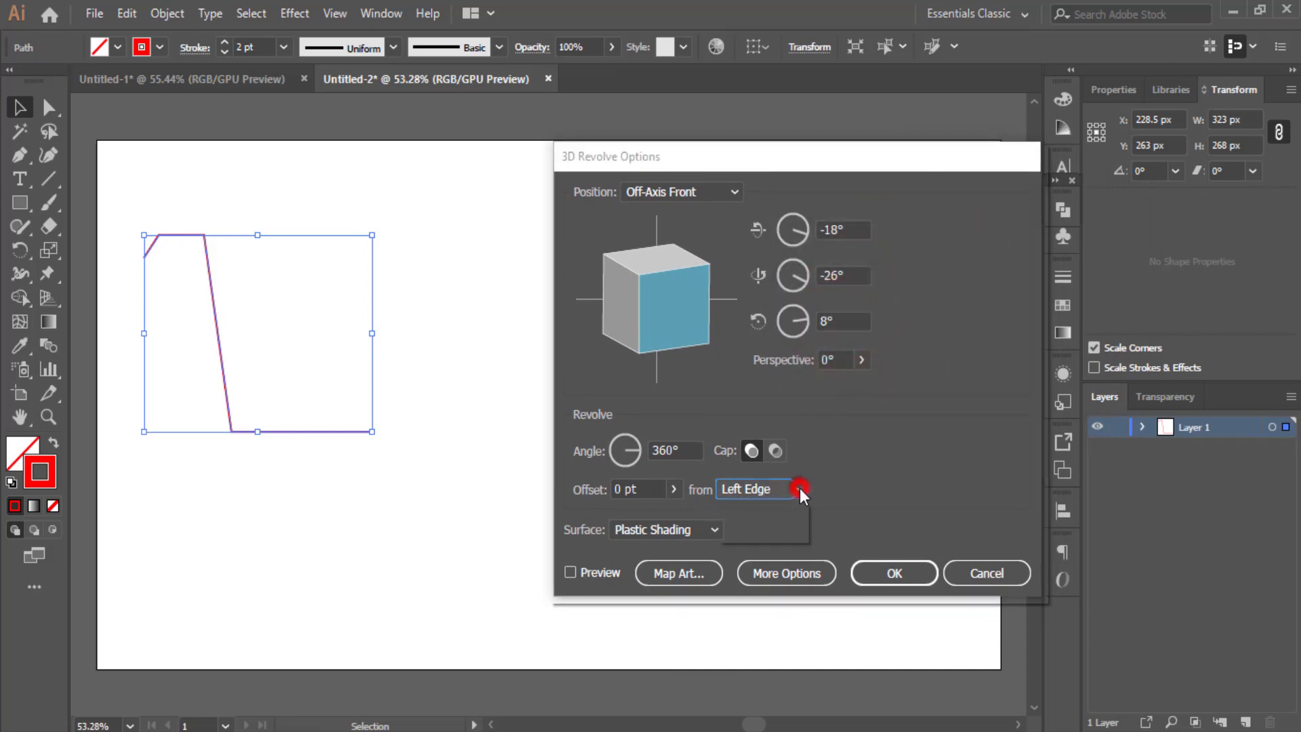
click(774, 534)
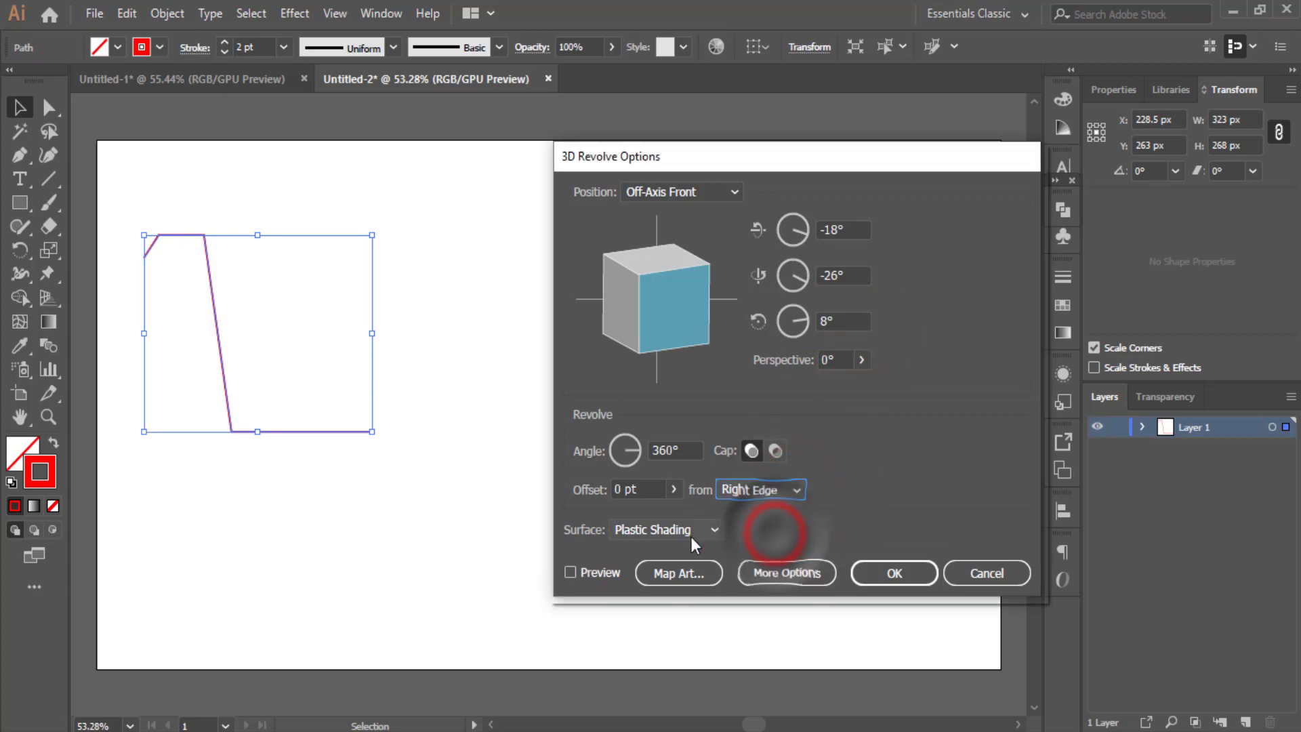
click(570, 572)
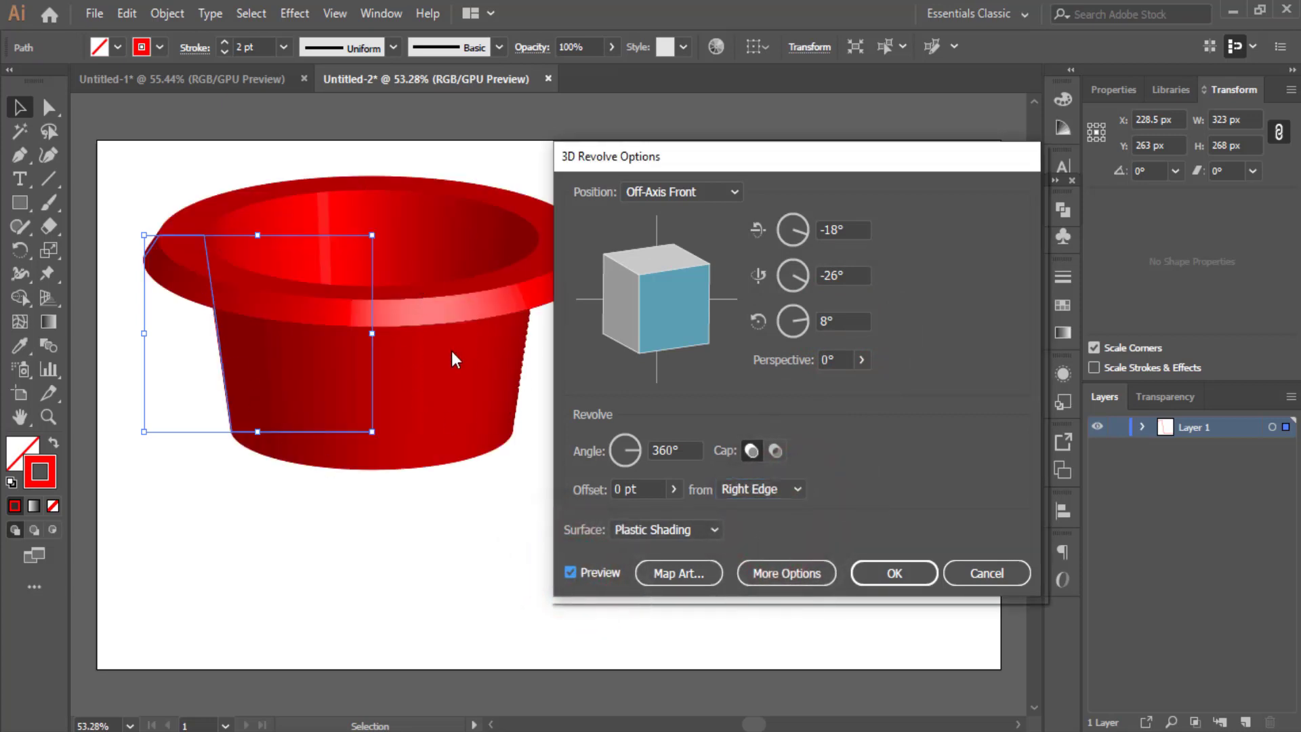
drag(608, 157, 702, 156)
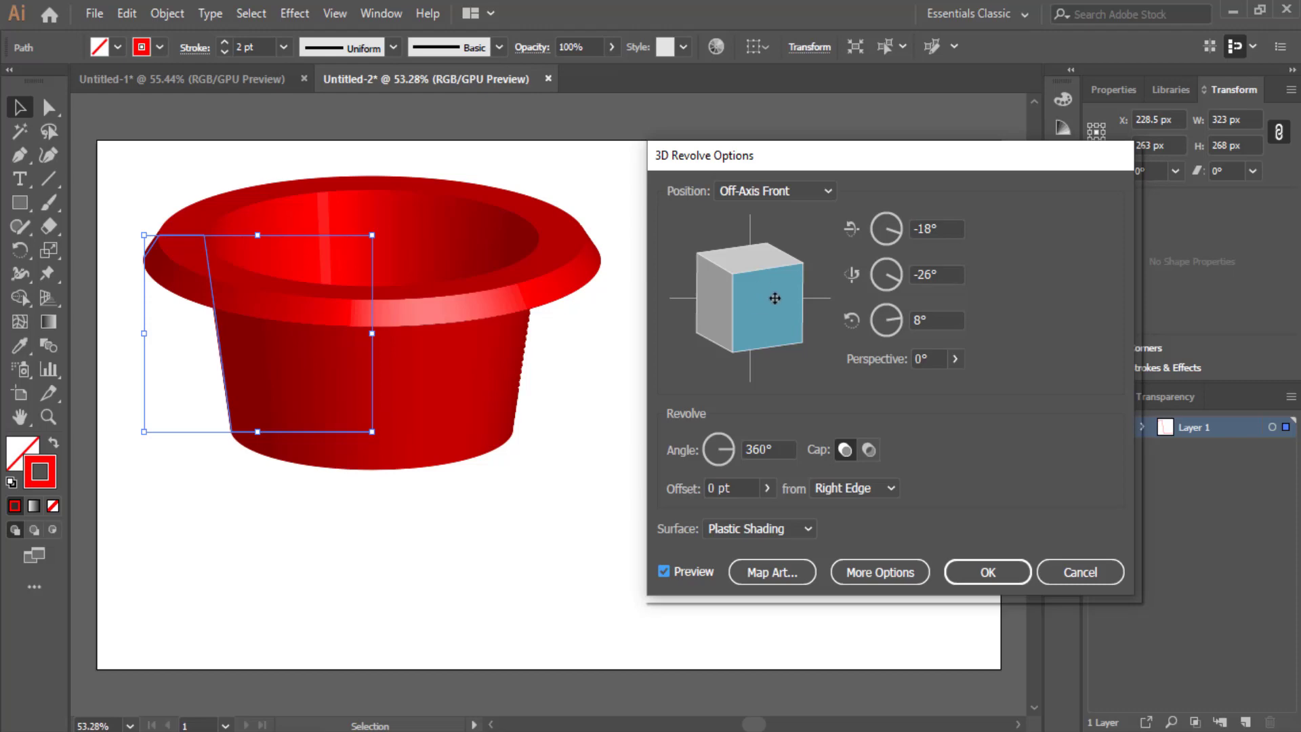
- Set the revolve Surface to Plastic Shading, after trying Diffuse, and confirm the 3D Revolve
click(793, 528)
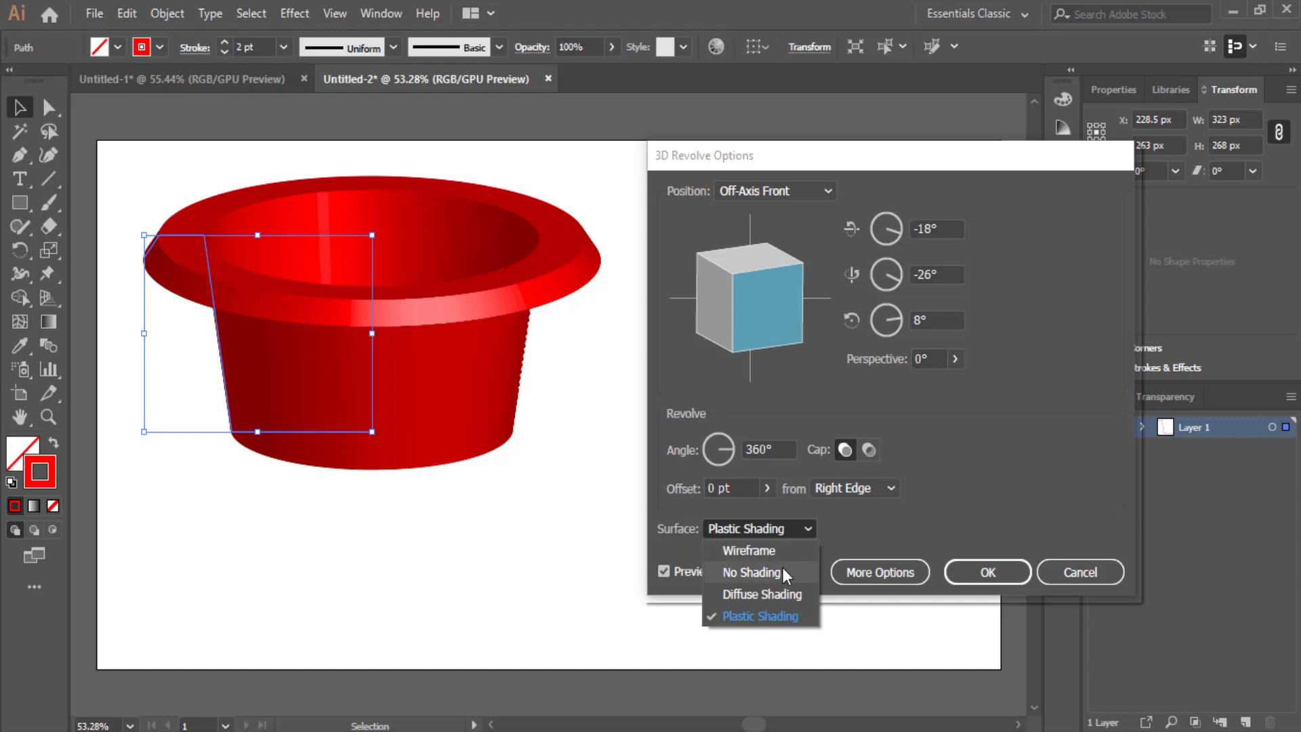
click(758, 580)
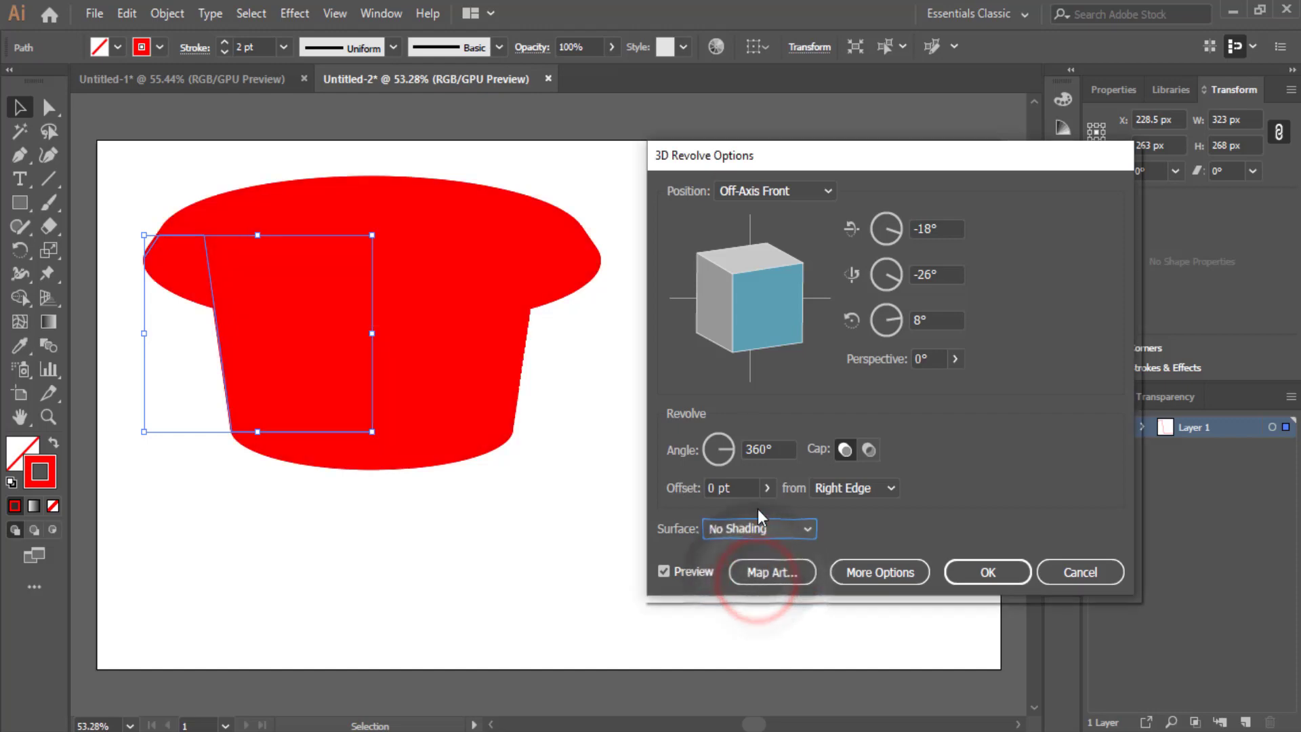
click(758, 532)
click(758, 595)
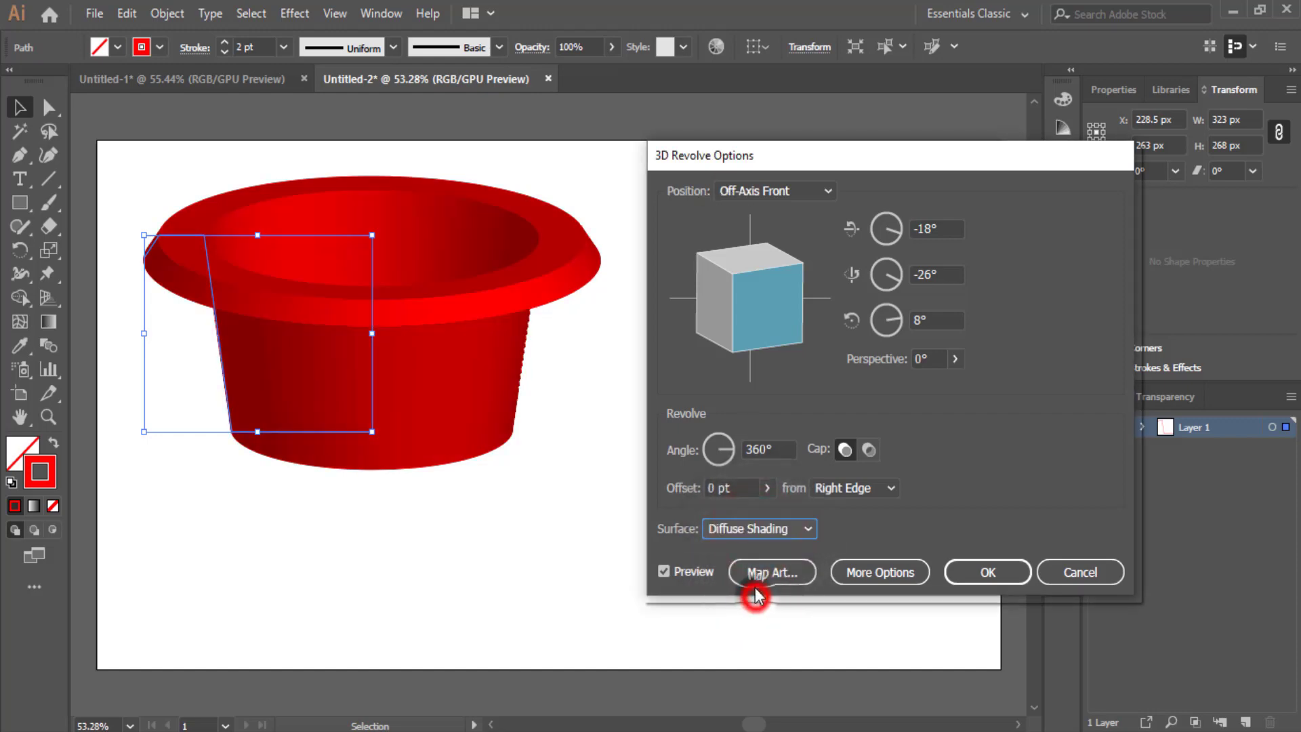
click(757, 527)
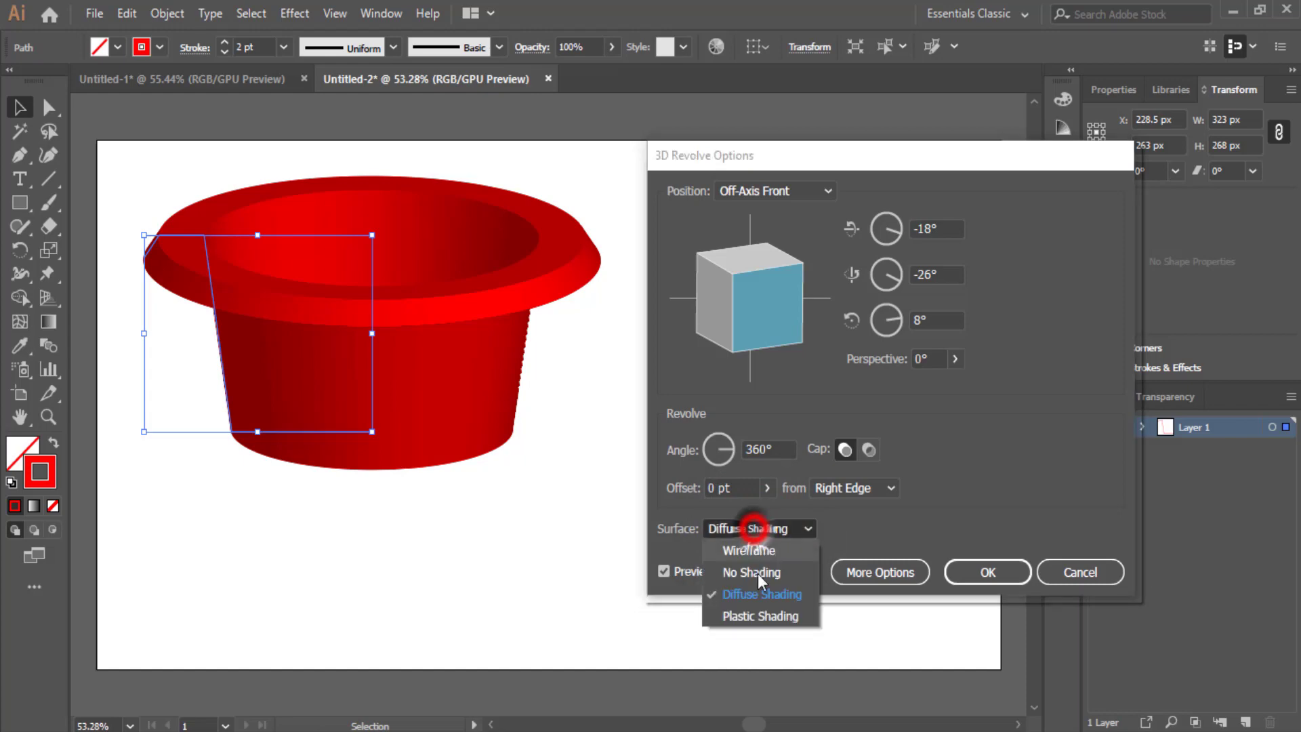
click(776, 616)
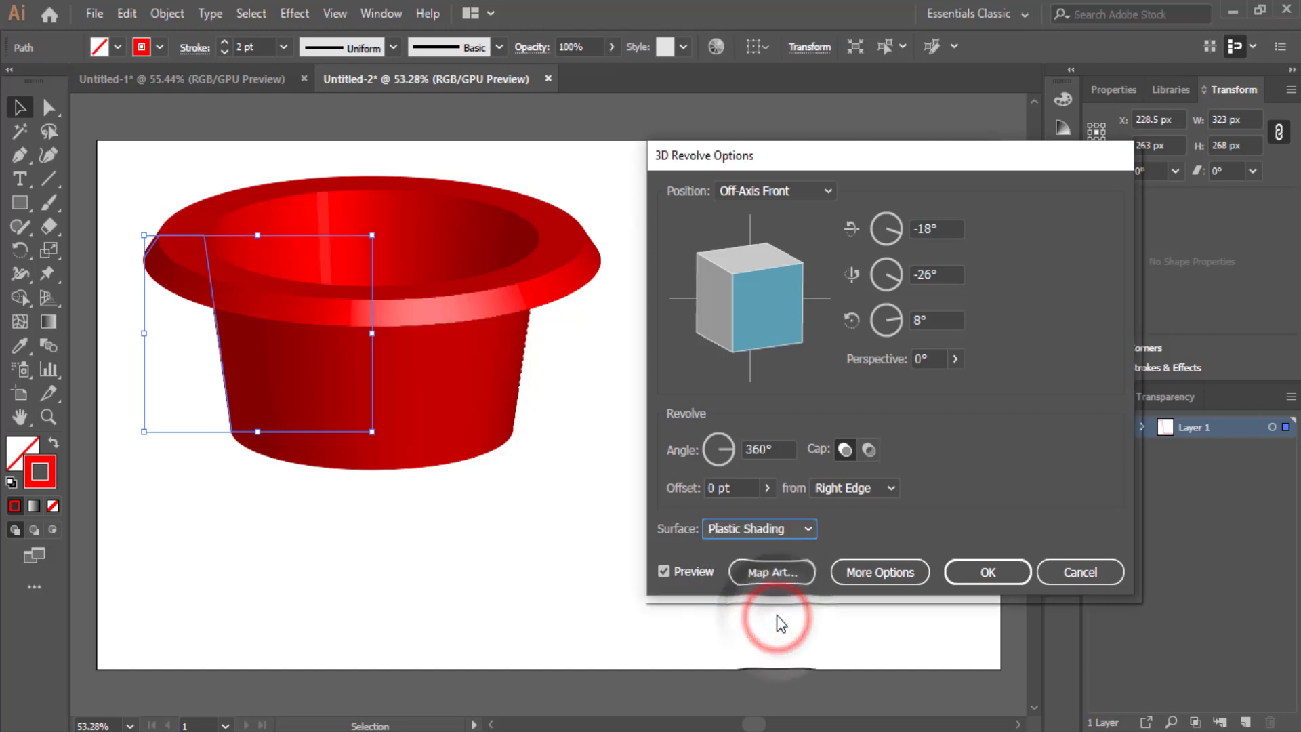
click(1002, 580)
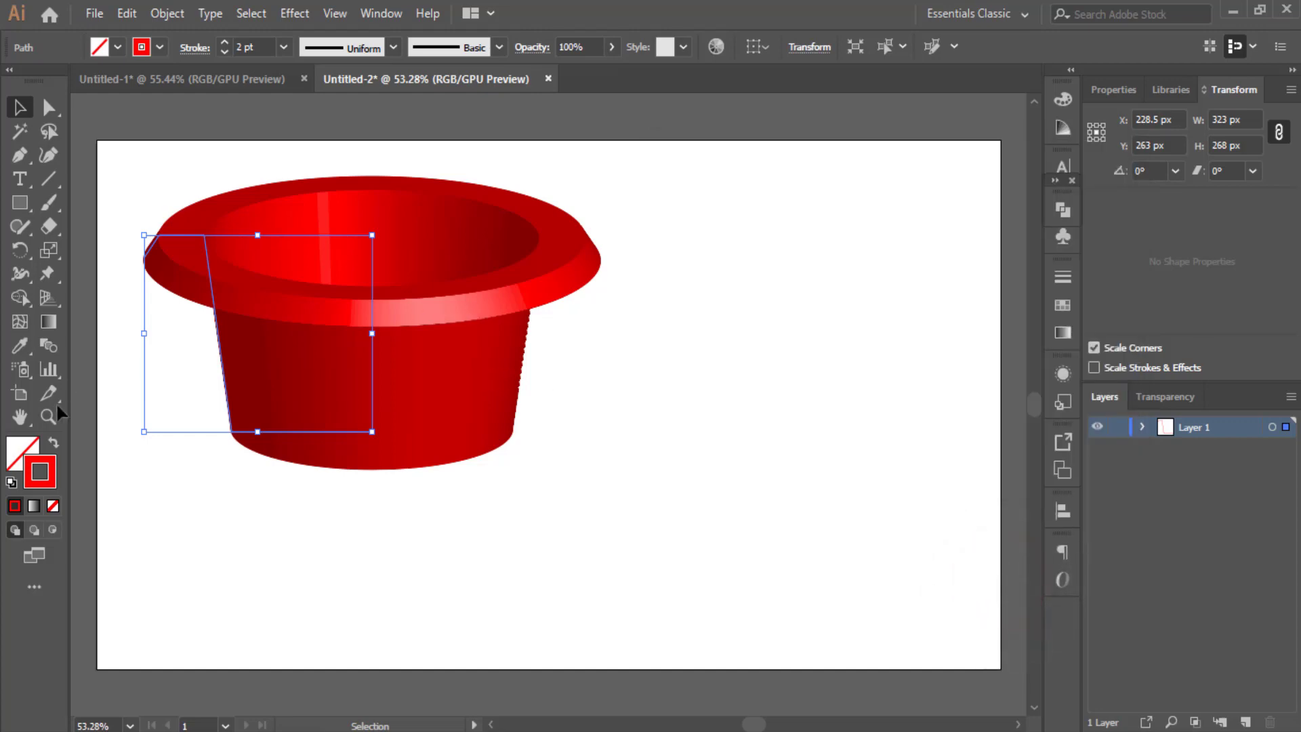
- Zoom in and round the profile's top-right and bottom-left corners with the corner widgets
click(47, 416)
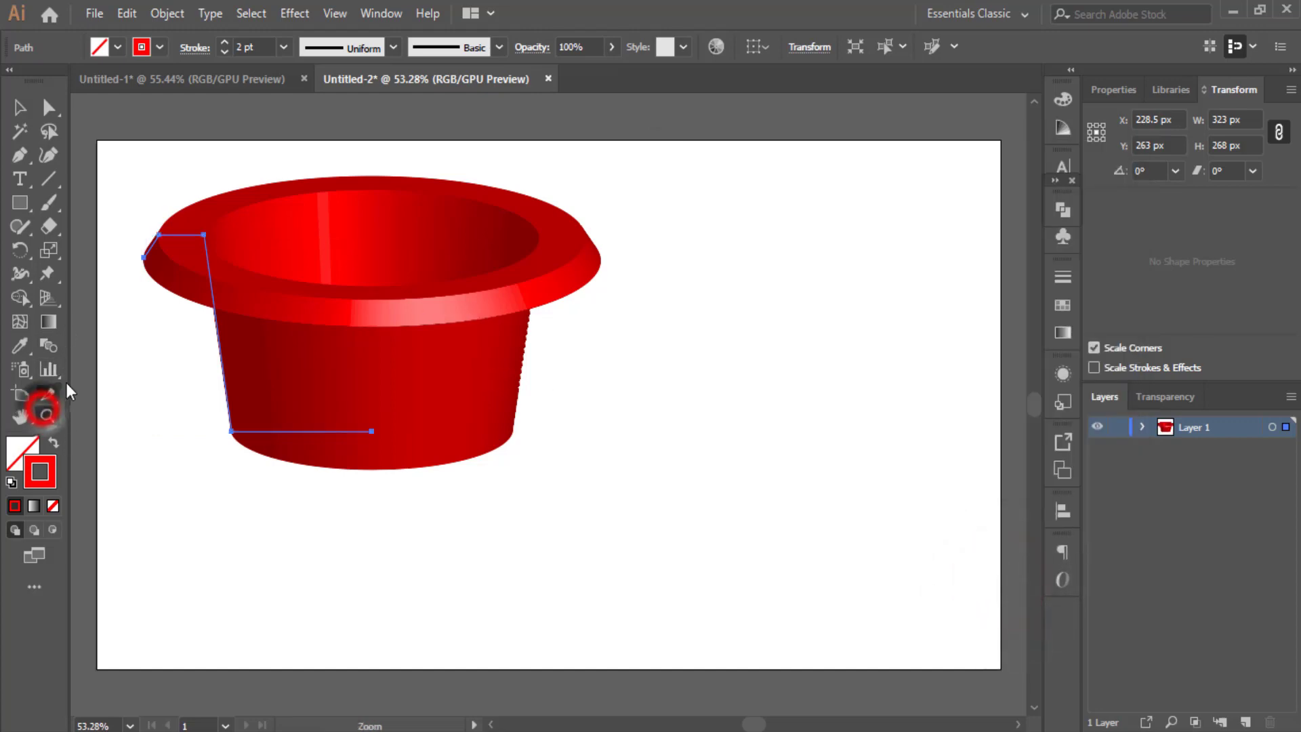
click(128, 241)
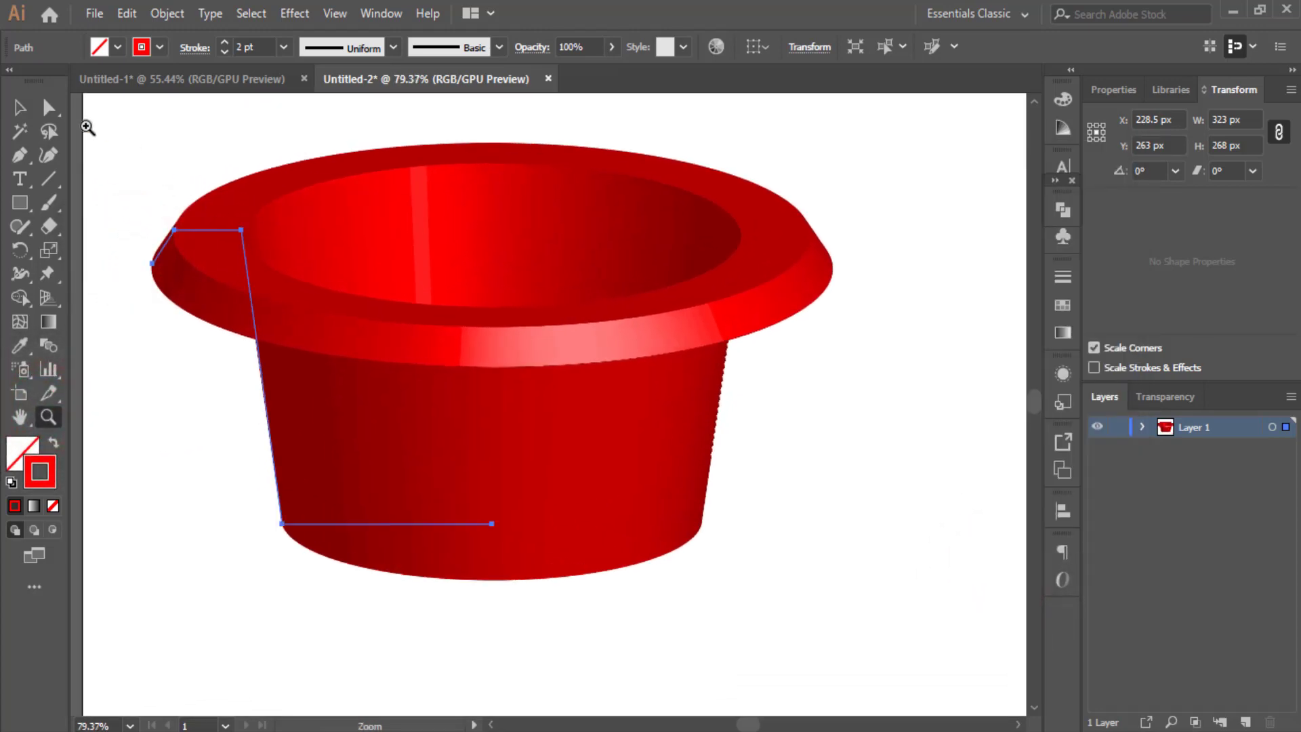
click(48, 107)
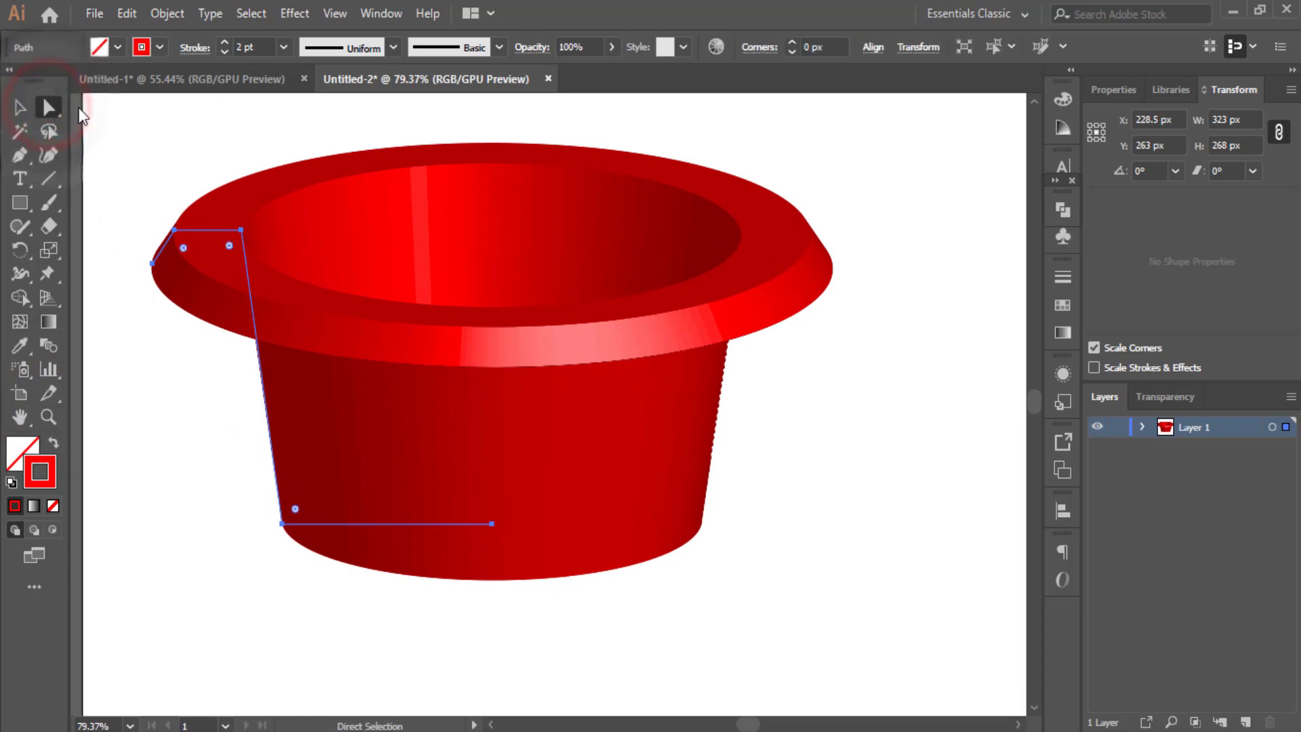
drag(226, 246, 226, 257)
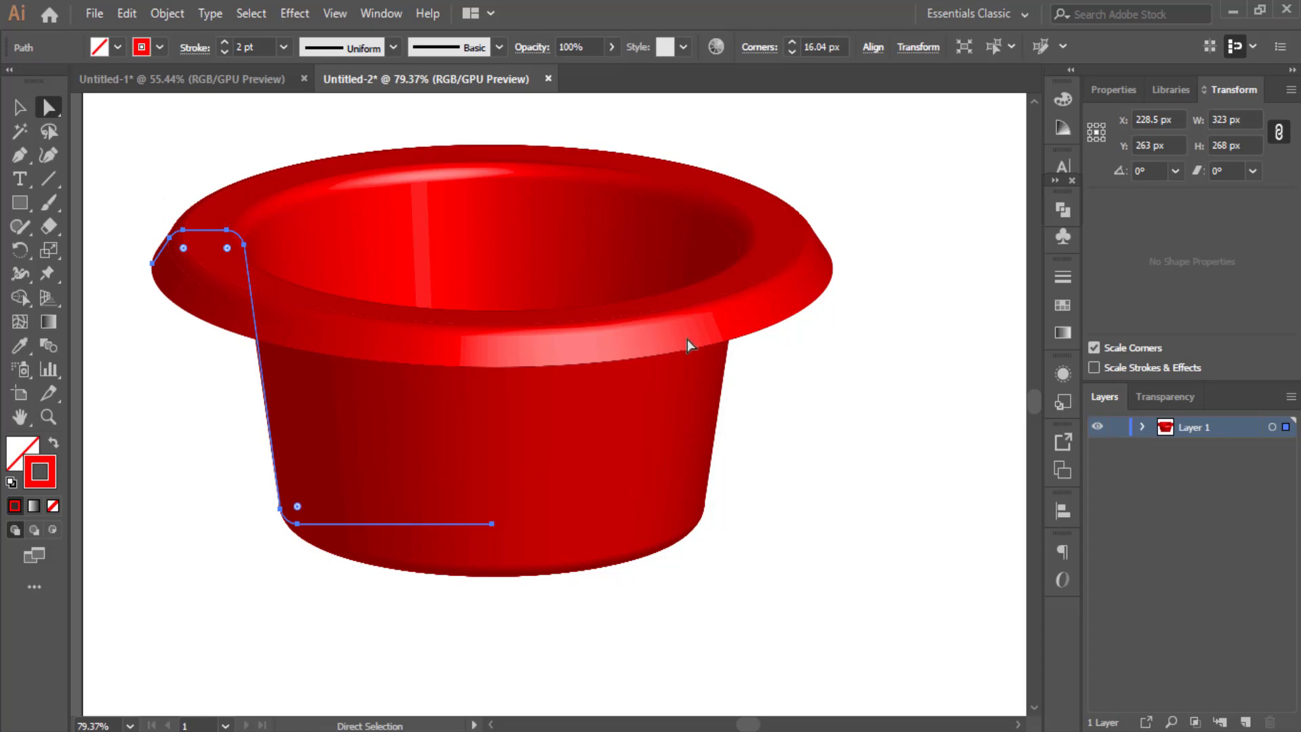
drag(229, 245, 237, 224)
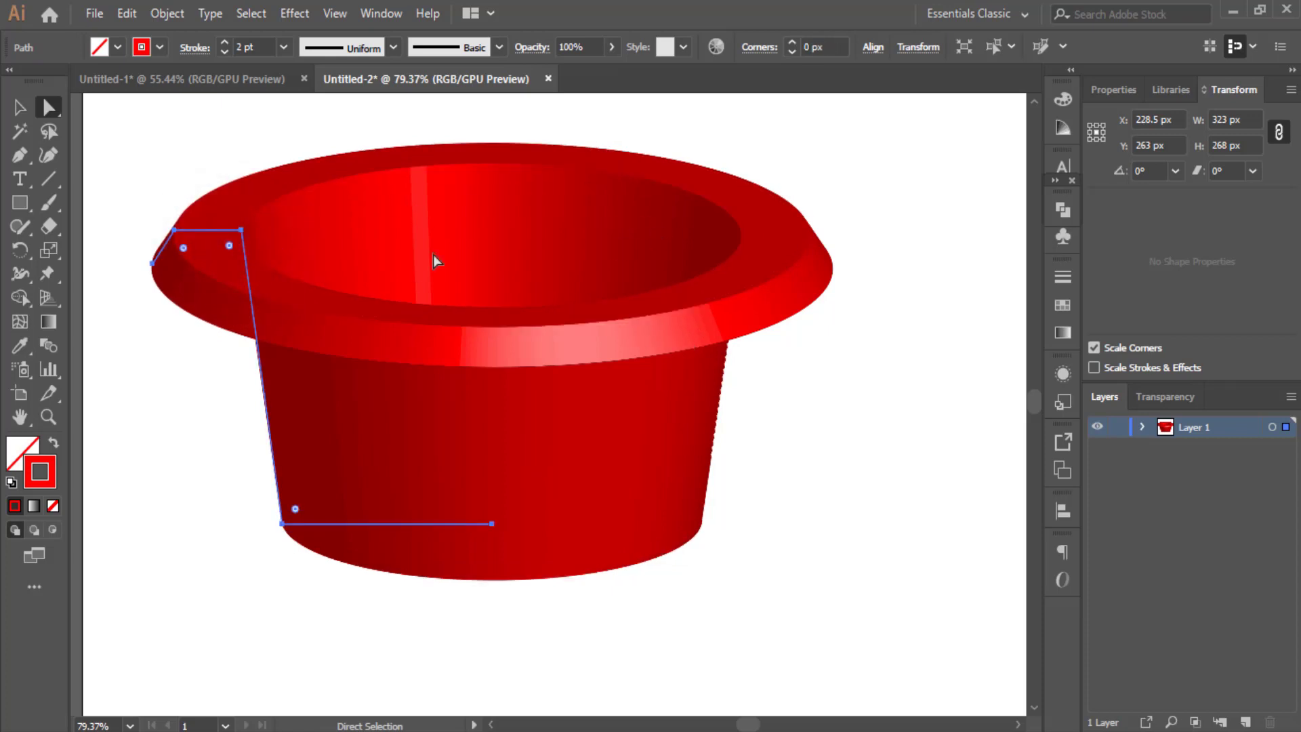
click(231, 247)
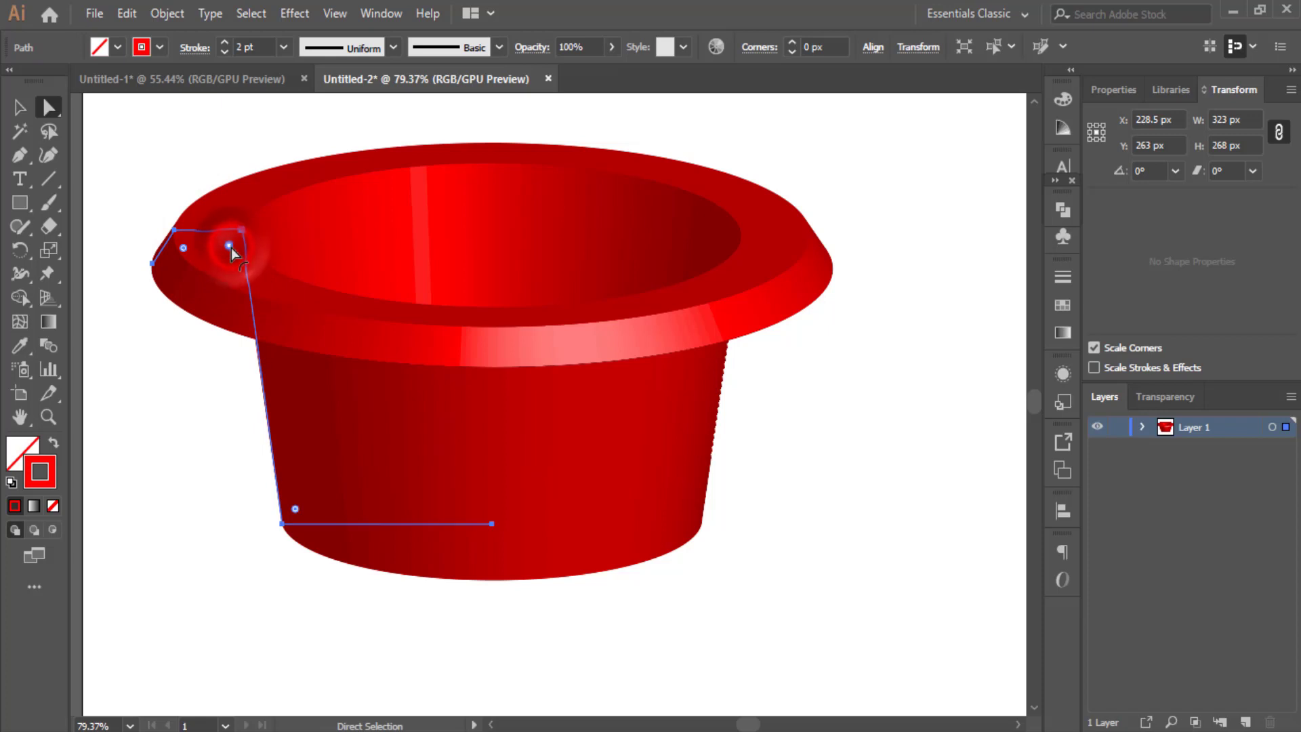
drag(230, 246, 229, 250)
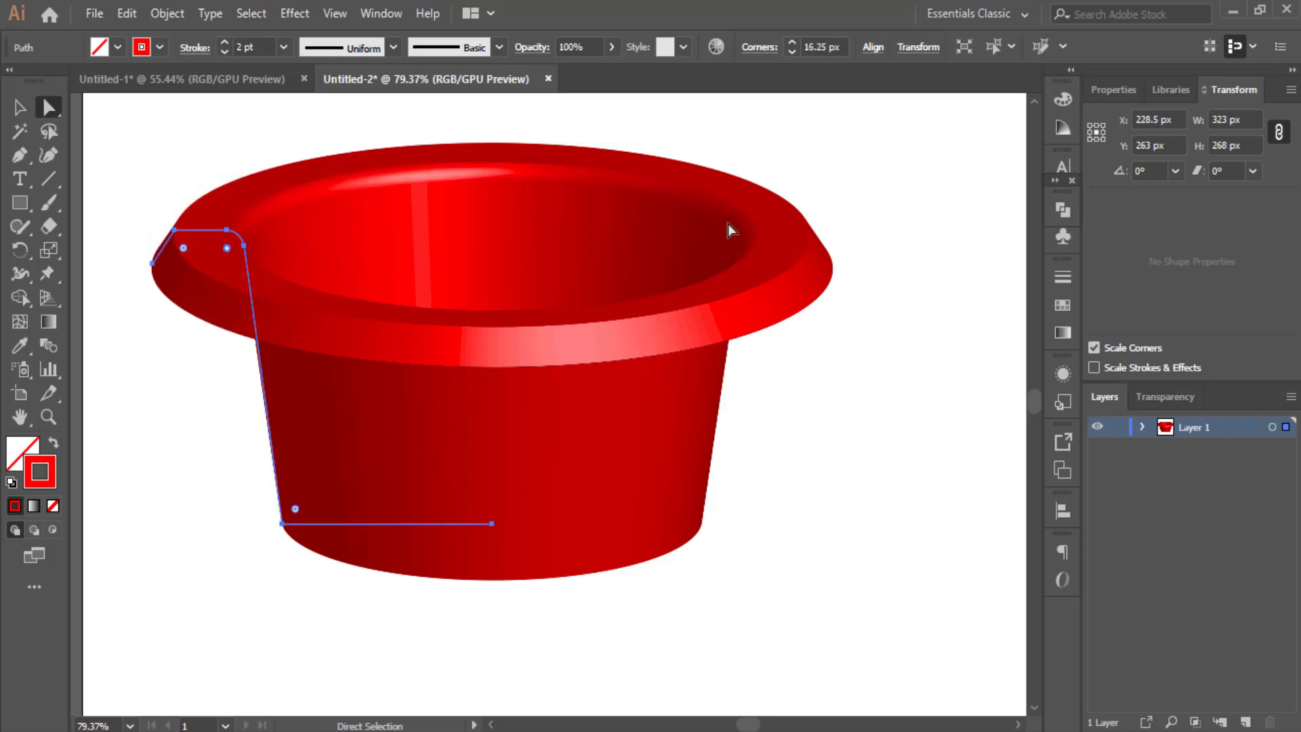
click(295, 509)
drag(297, 511, 298, 508)
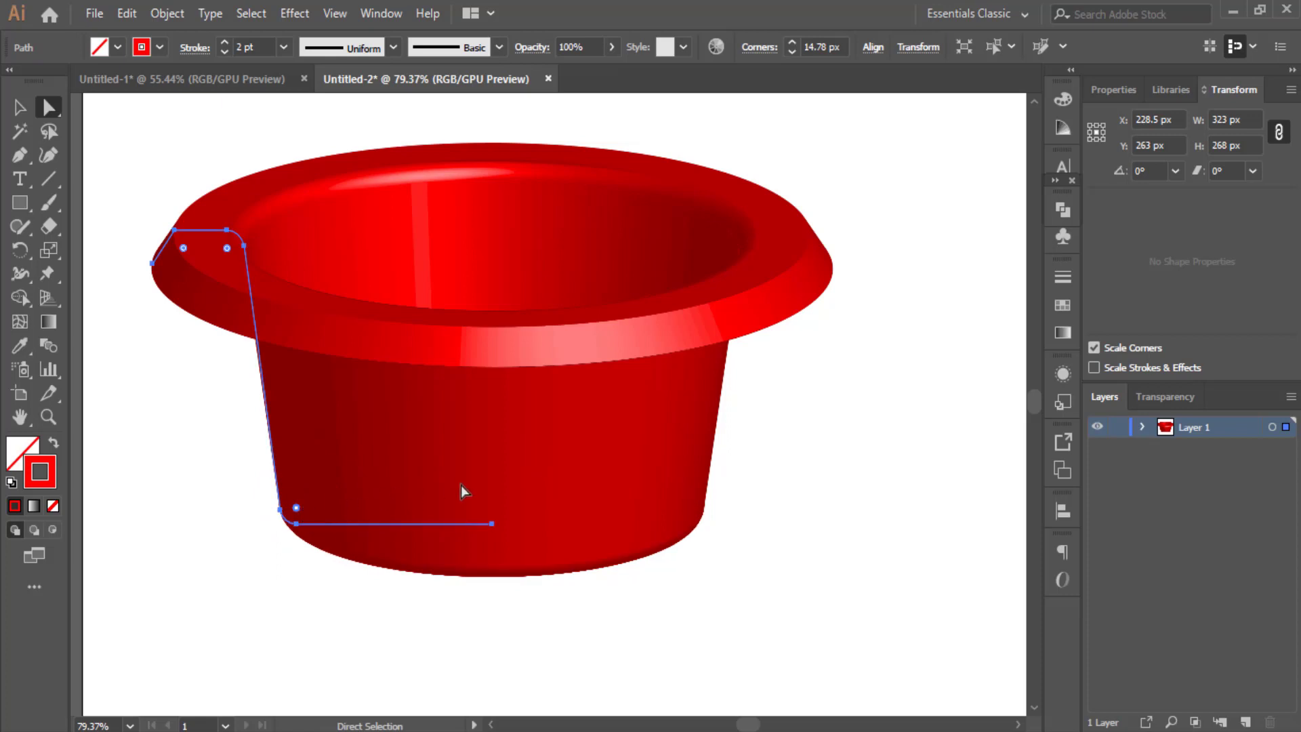
- Nudge the left rim anchor right and the top-left anchor up twice, then fit the artboard in view
click(152, 265)
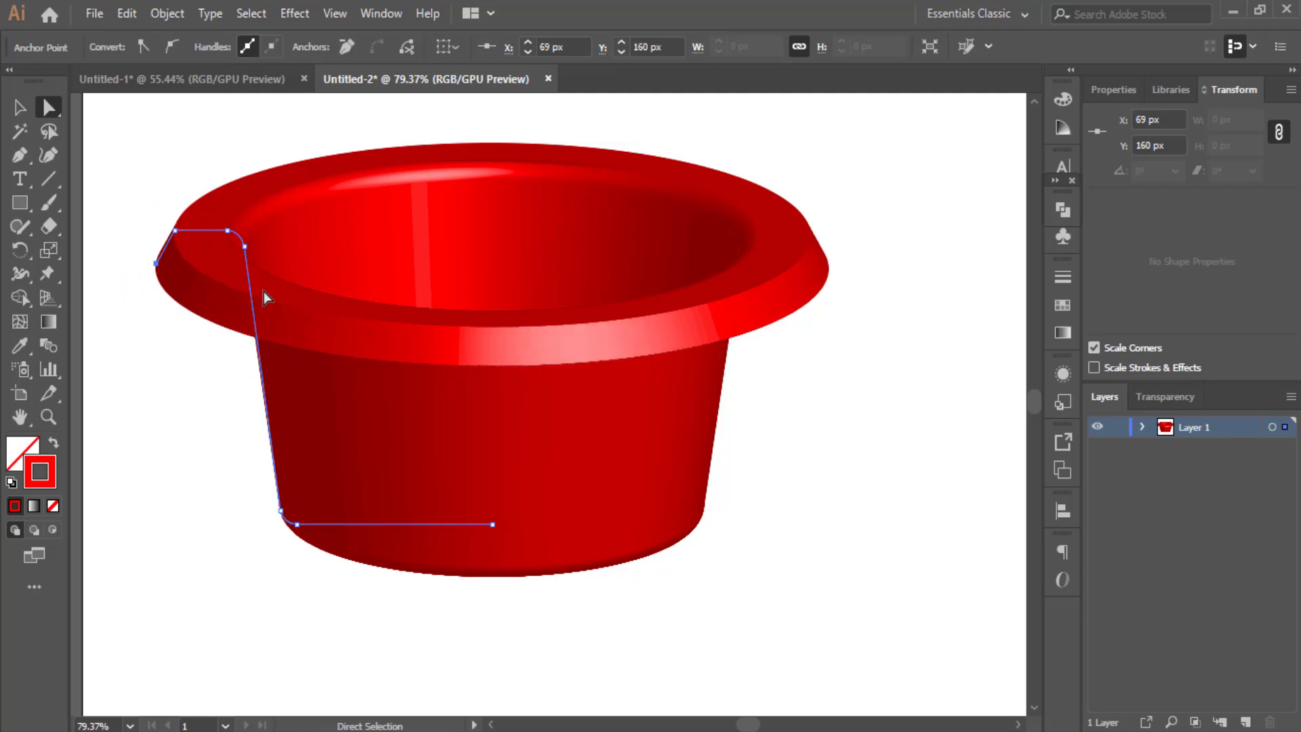
key(Right)
key(Right)
key(Right)
key(Right)
key(Right)
key(Right)
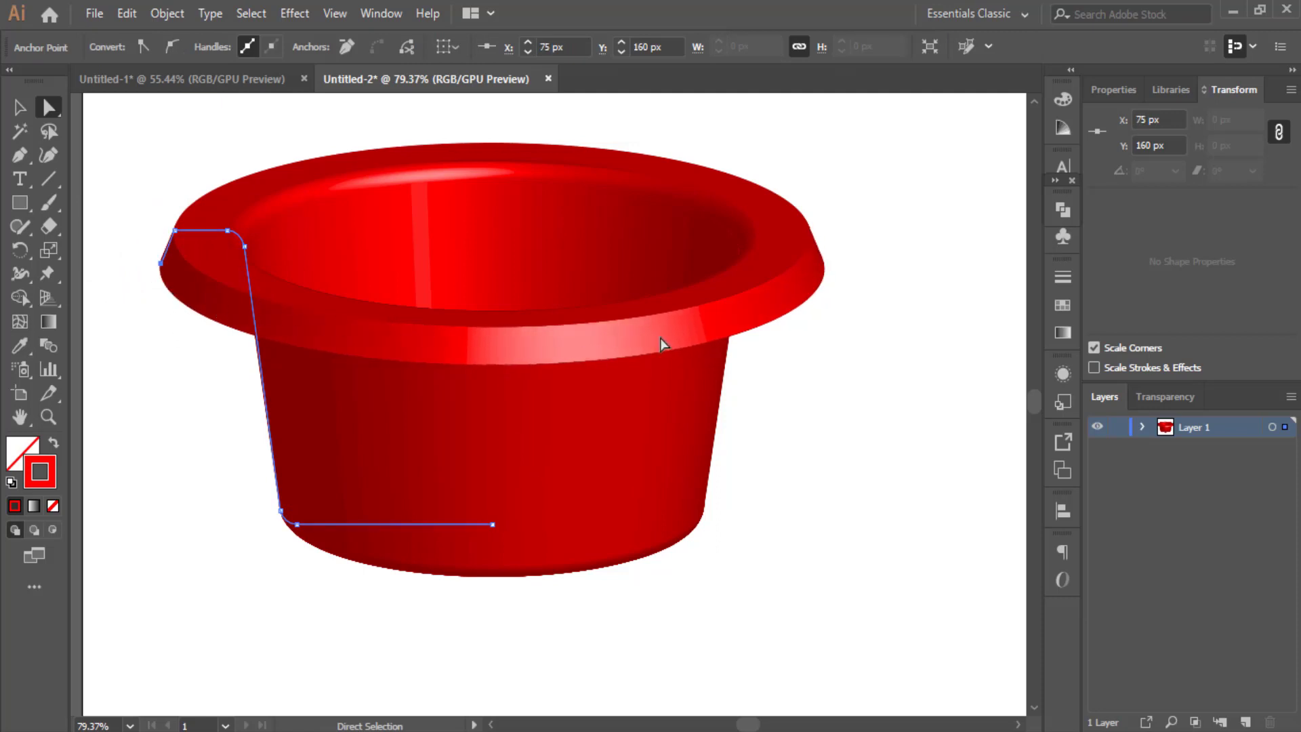
click(174, 232)
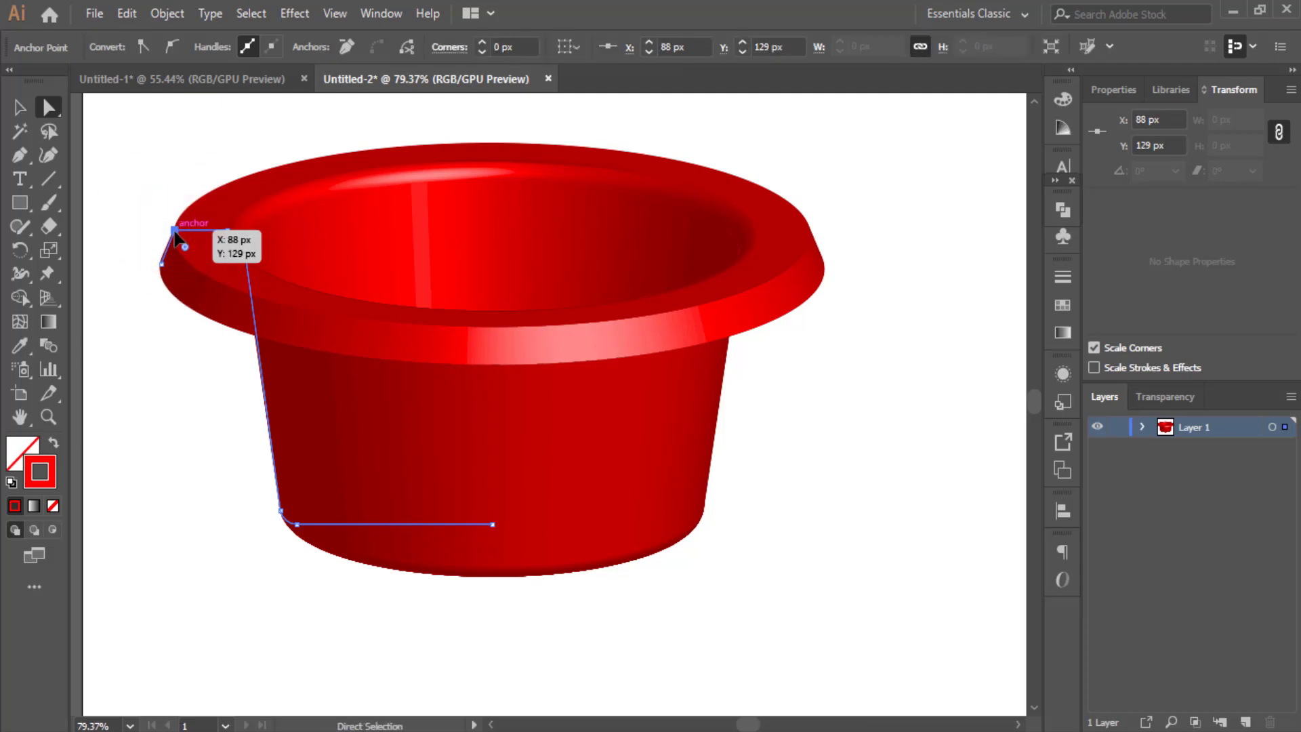
key(Up)
key(Up)
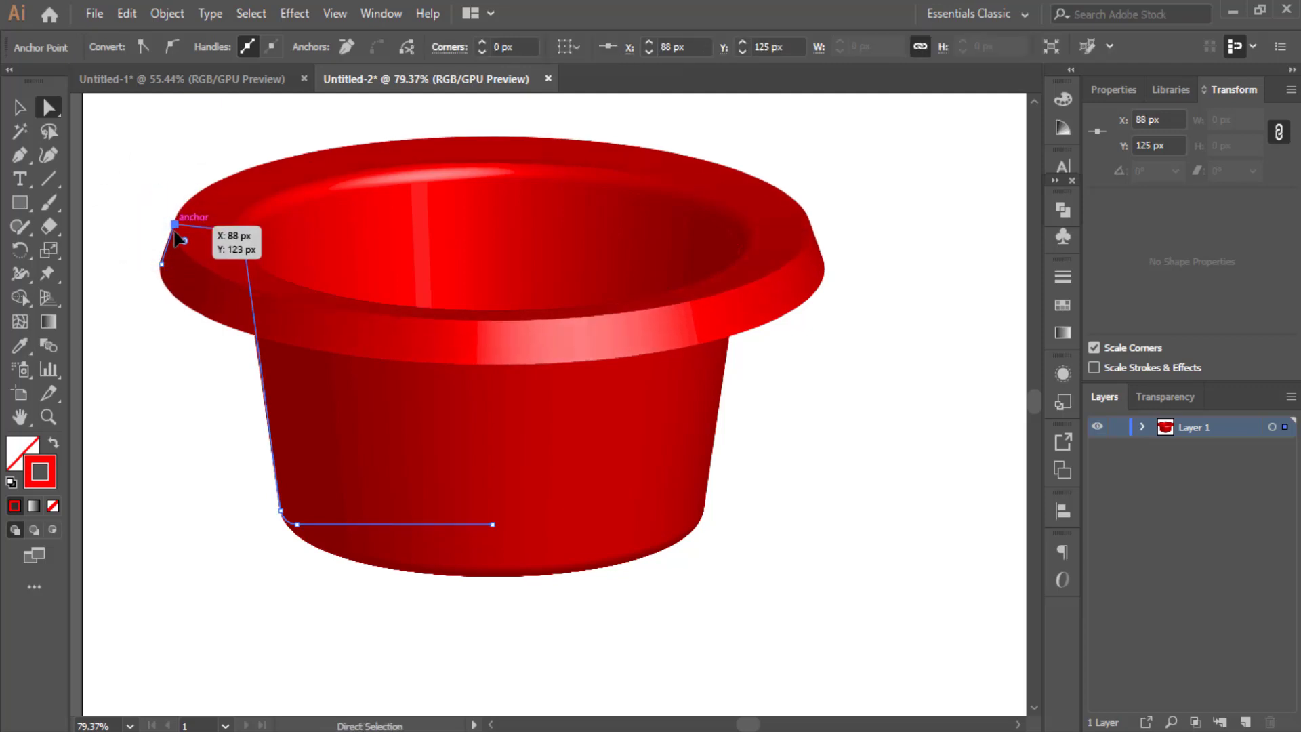
key(Up)
key(Up)
key(Up)
click(841, 461)
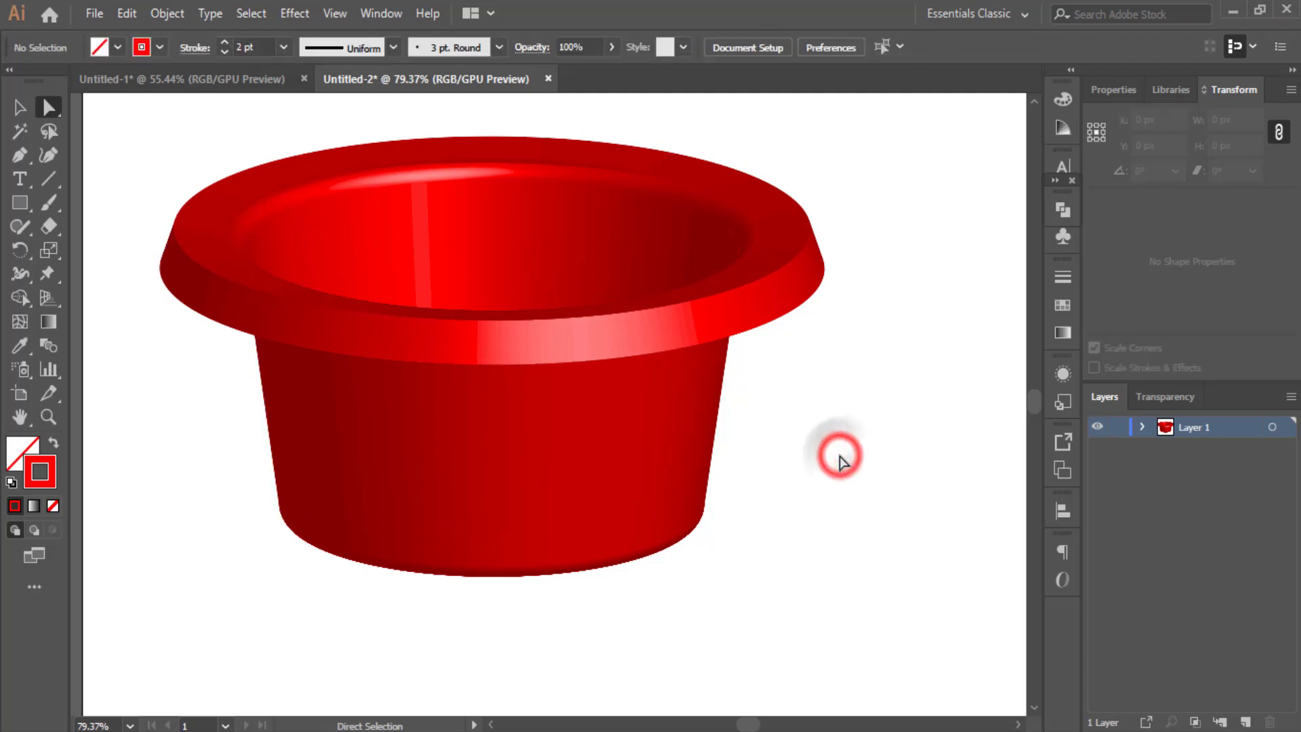
key(ctrl+0)
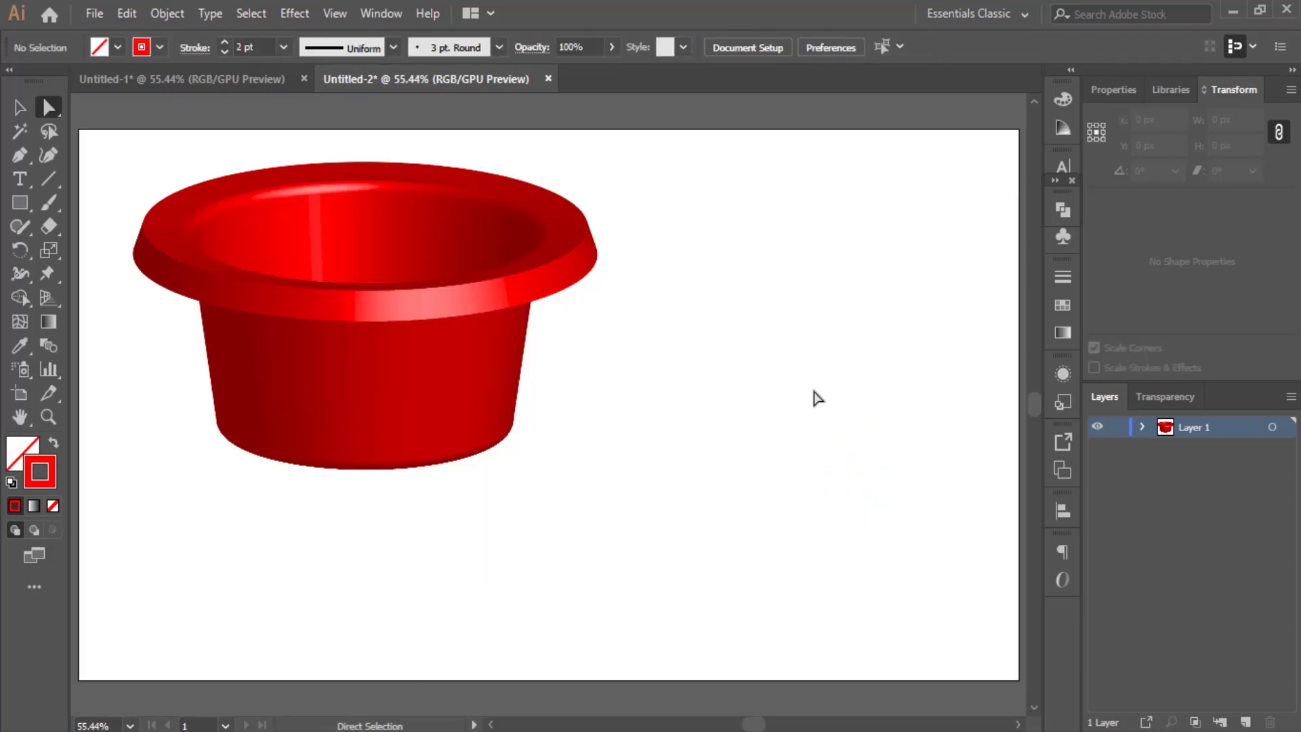
- Scale the red bowl from 315 to about 115 px wide and place it at the artboard's top-left
drag(197, 277, 157, 262)
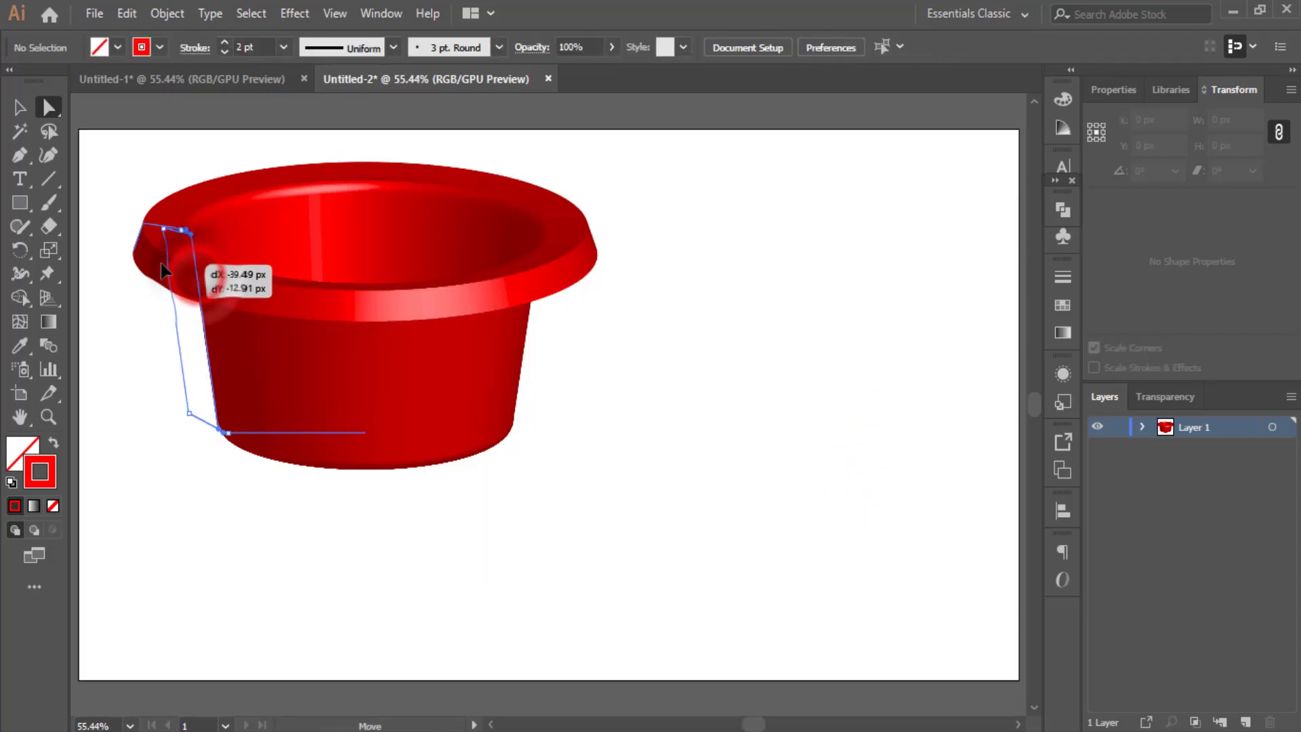
key(ctrl+z)
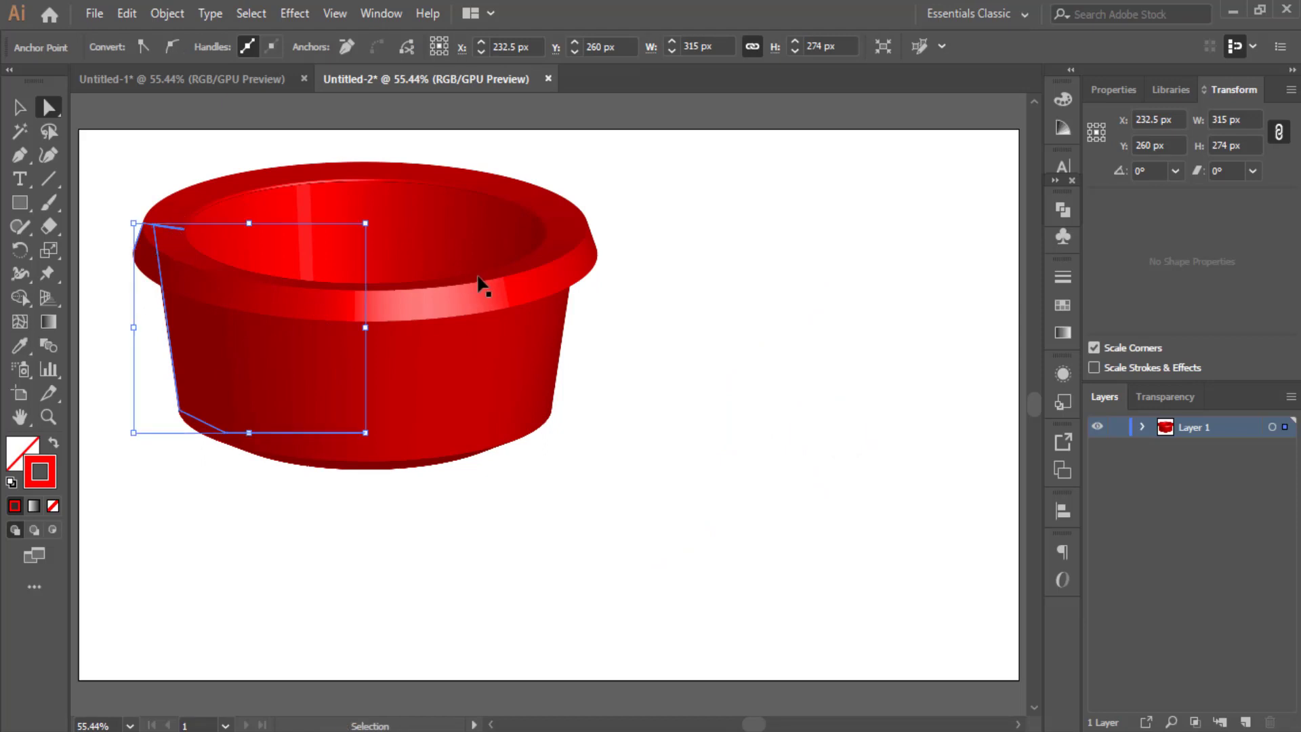
click(21, 107)
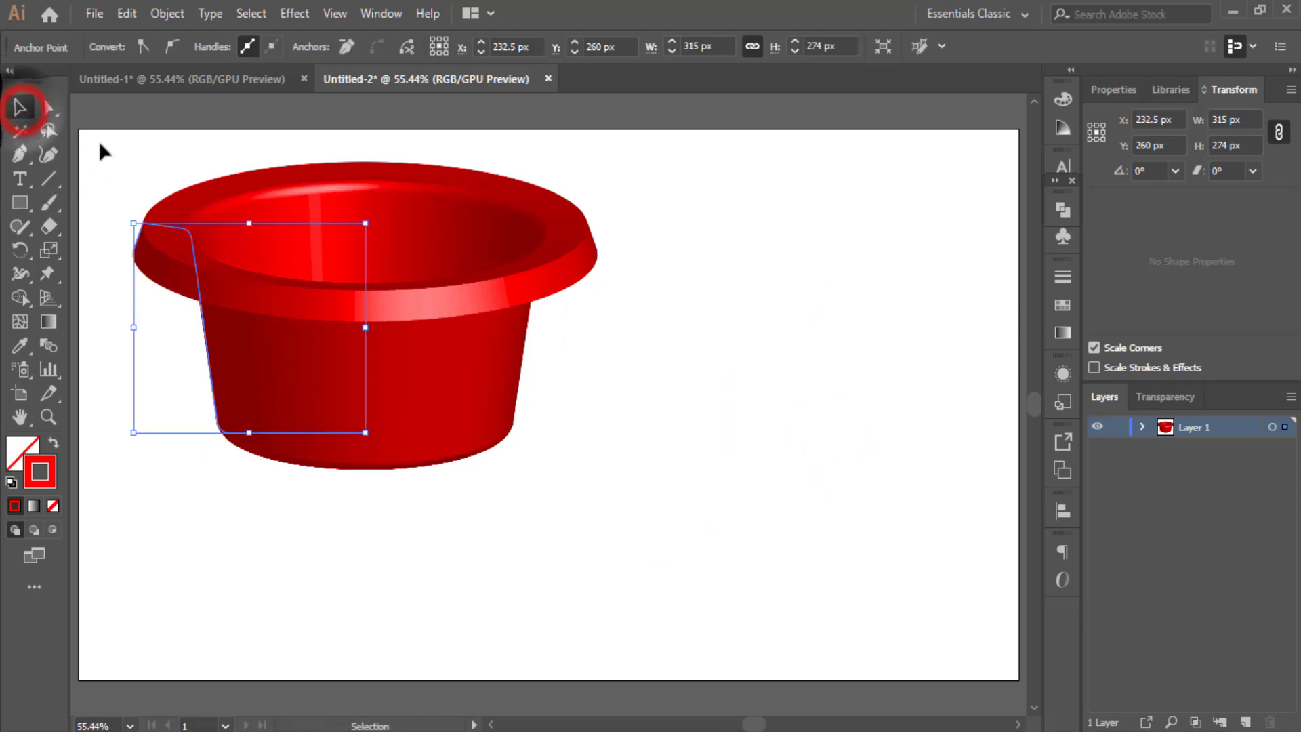
drag(184, 247, 155, 237)
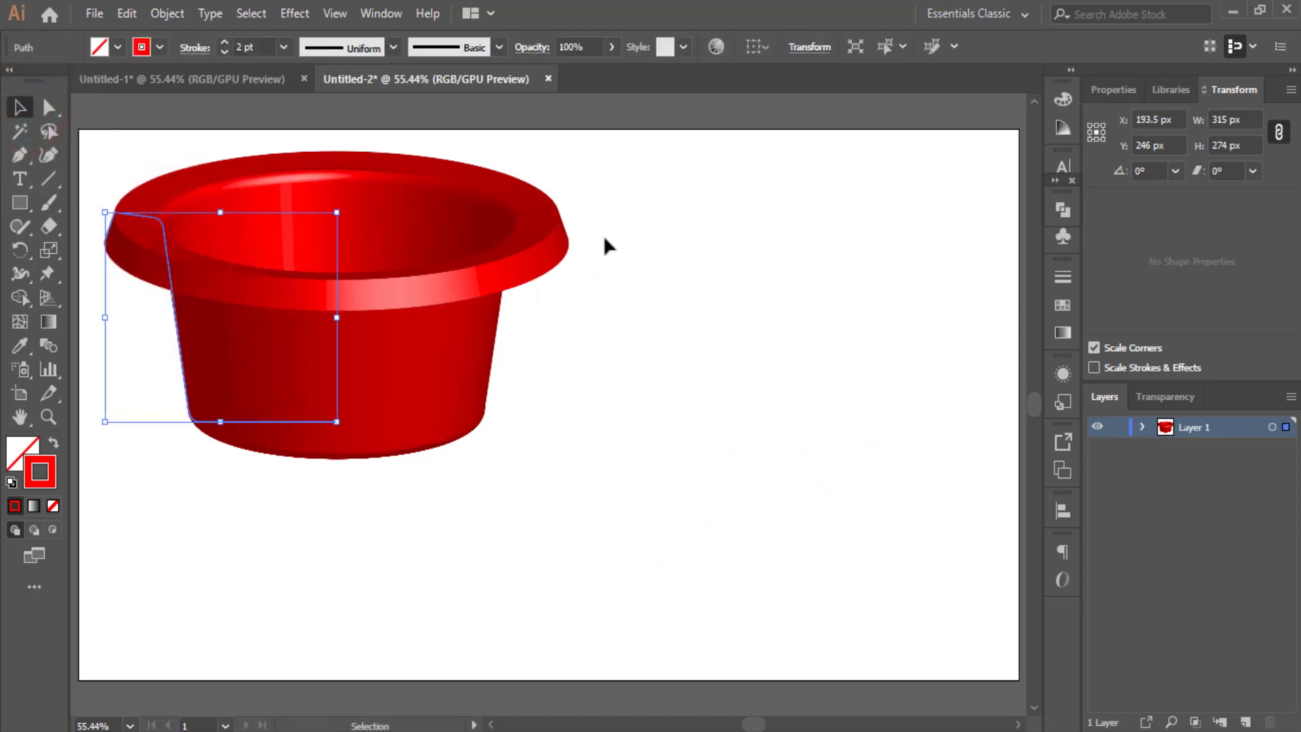
click(711, 252)
click(116, 175)
mouse_move(338, 212)
mouse_down()
mouse_move(263, 278)
mouse_move(190, 254)
mouse_move(160, 202)
mouse_up()
click(369, 232)
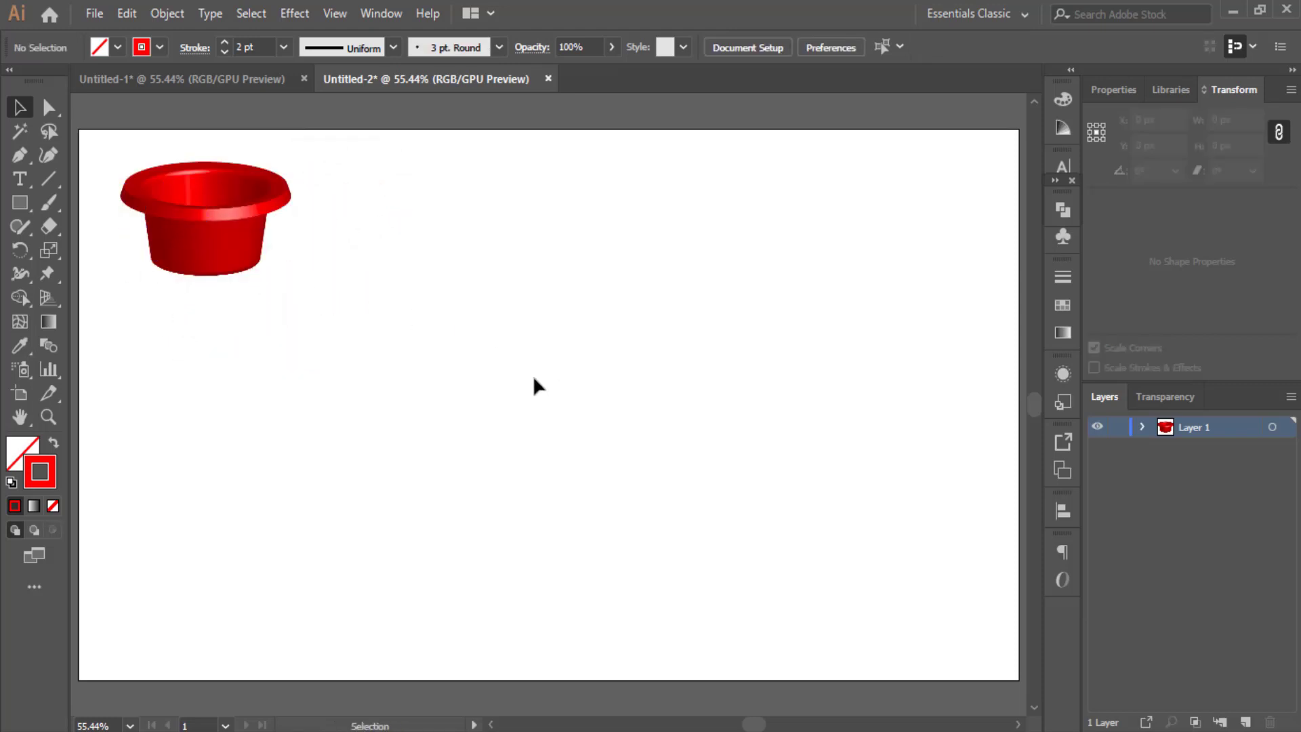
- Pen-draw an open path of two rounded arcs beside the small bowl, with corner anchors between arcs
click(198, 87)
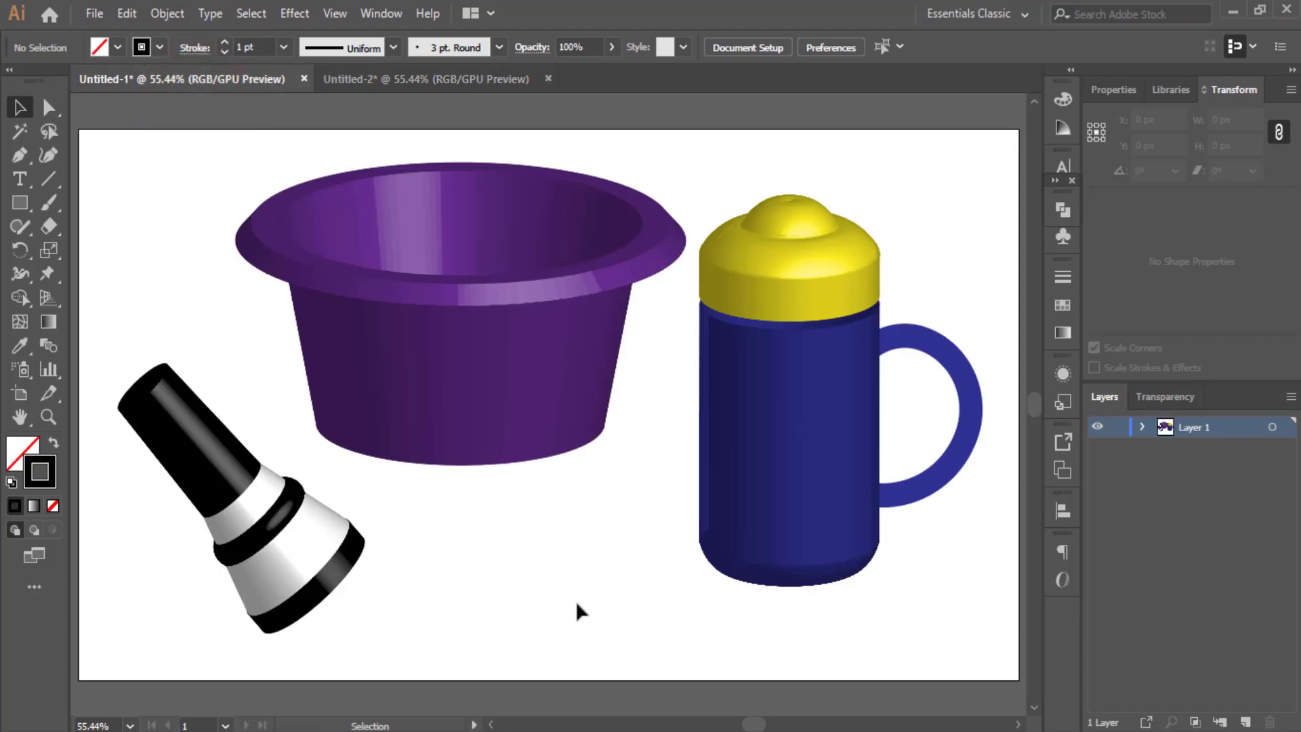
click(437, 79)
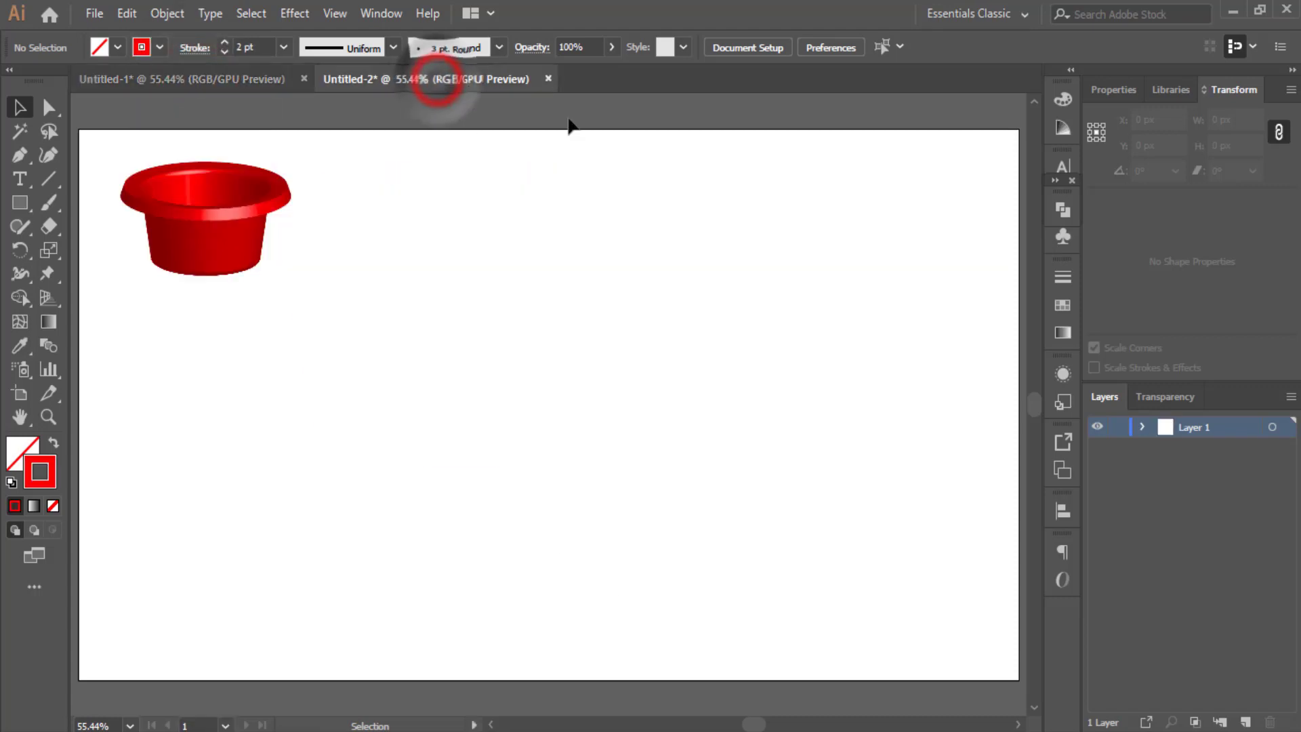
click(21, 156)
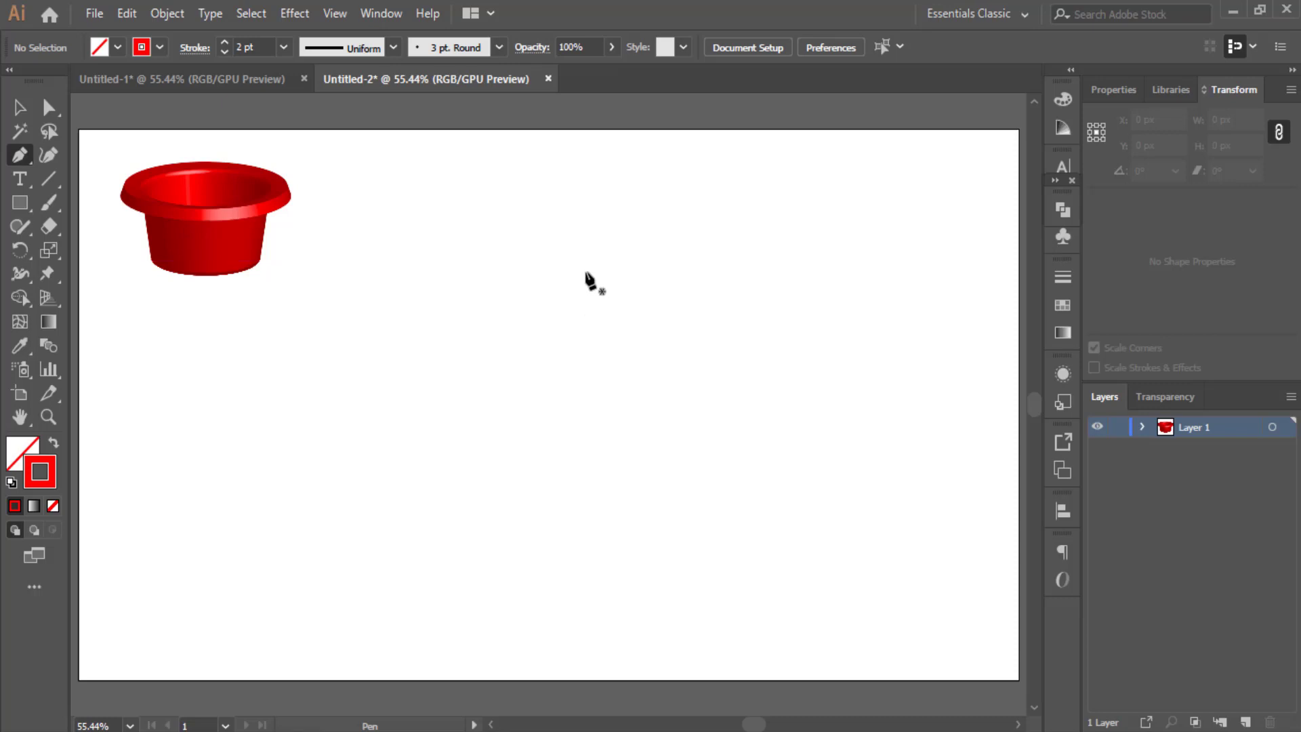
click(548, 266)
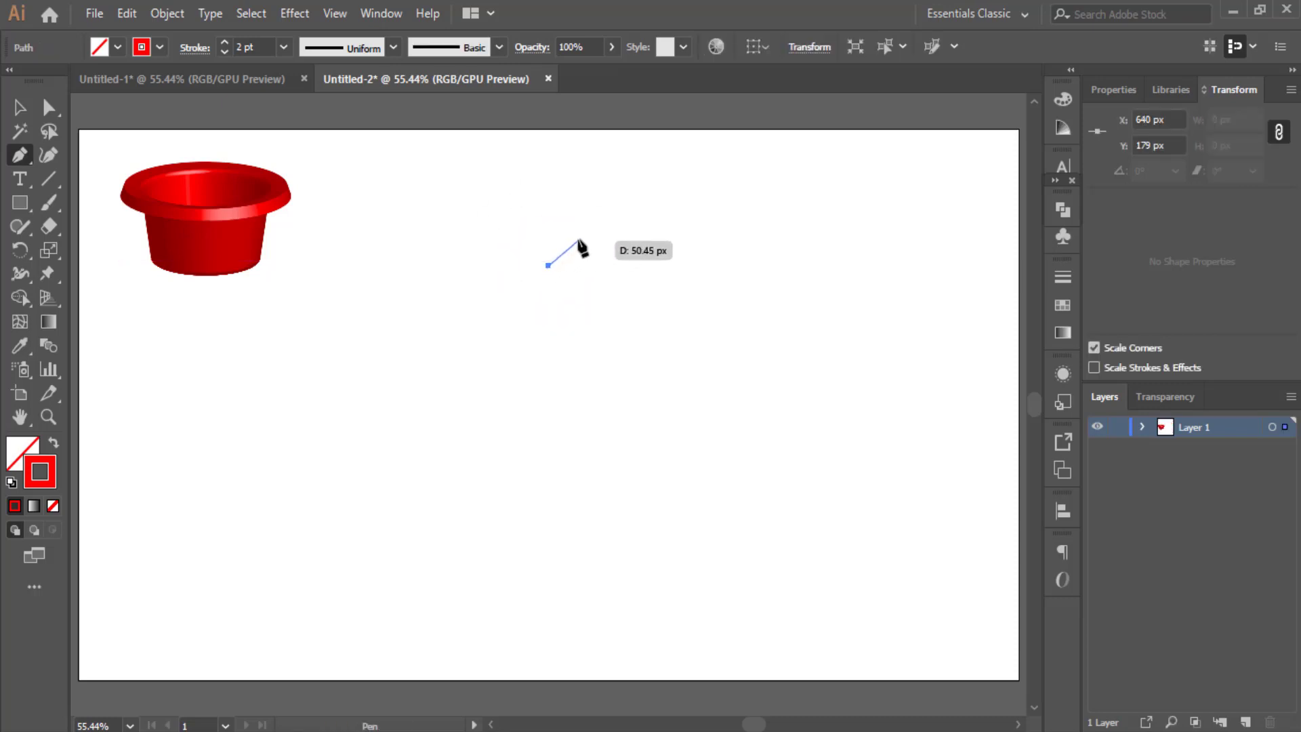
drag(580, 239, 605, 236)
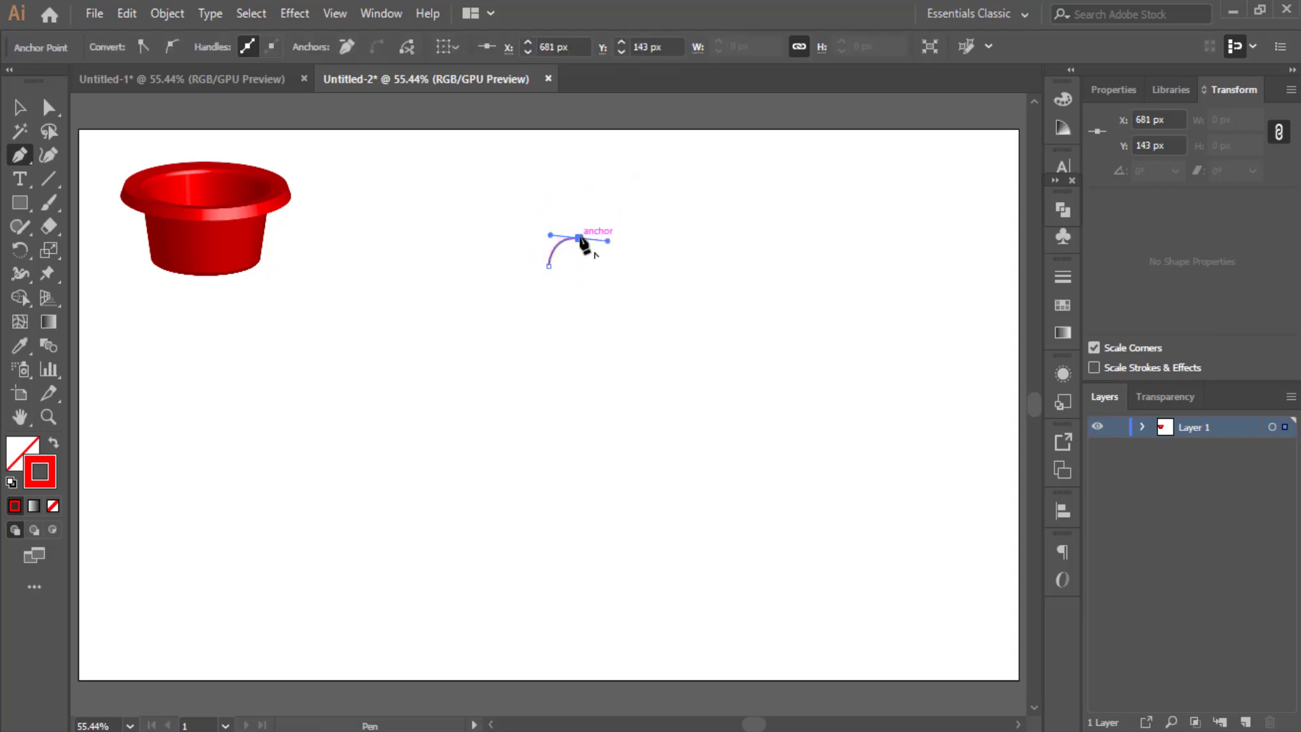
click(580, 238)
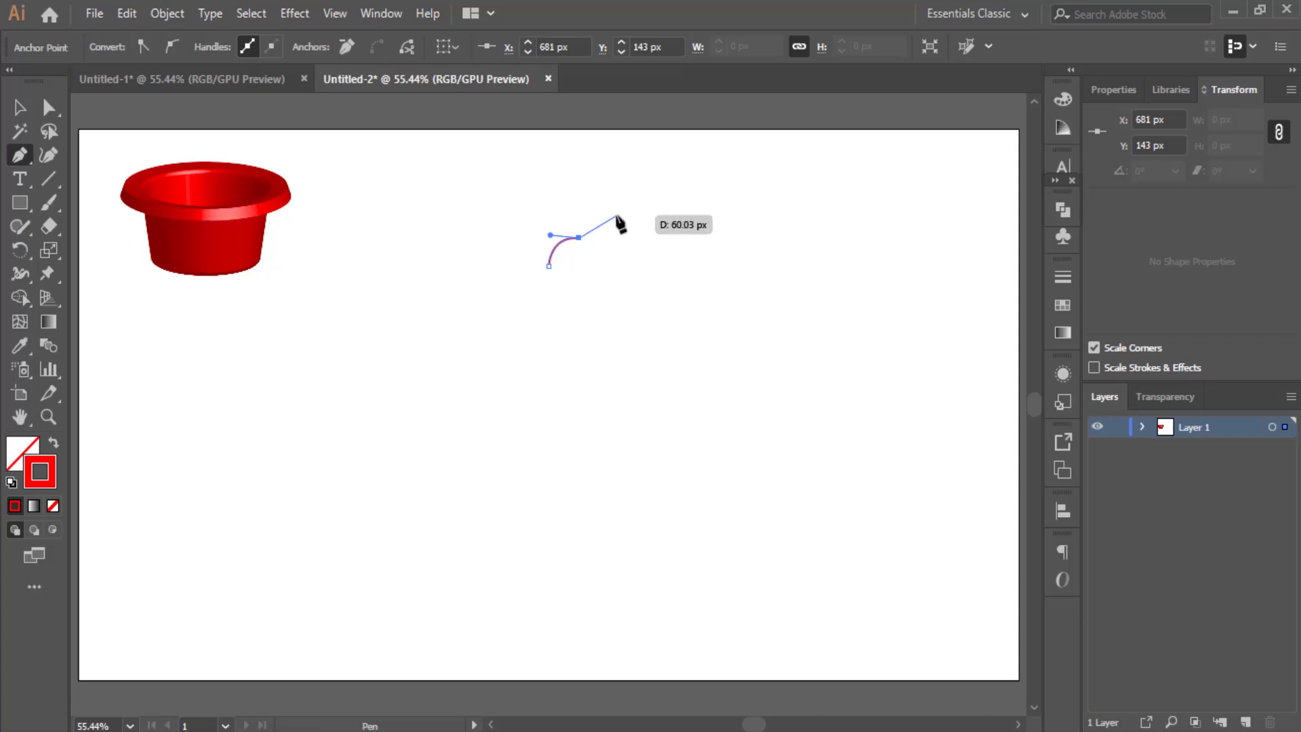
drag(616, 216, 647, 222)
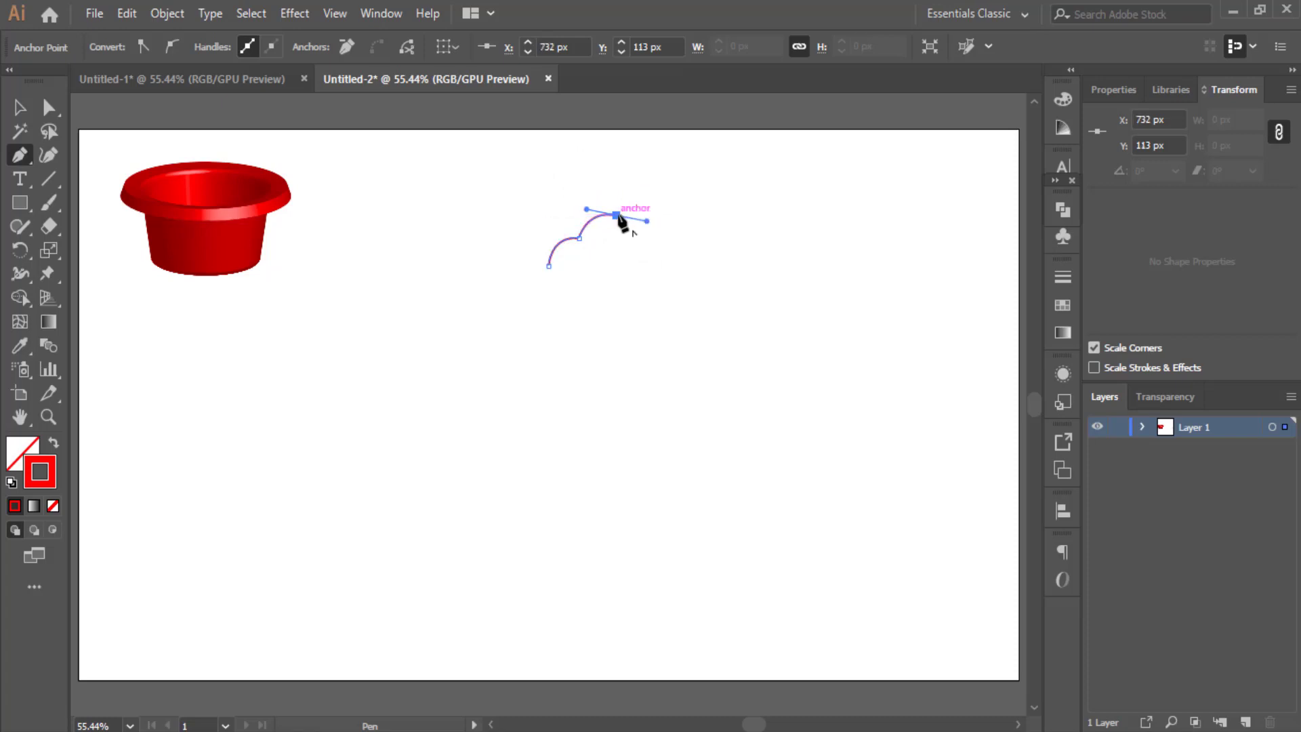
click(616, 216)
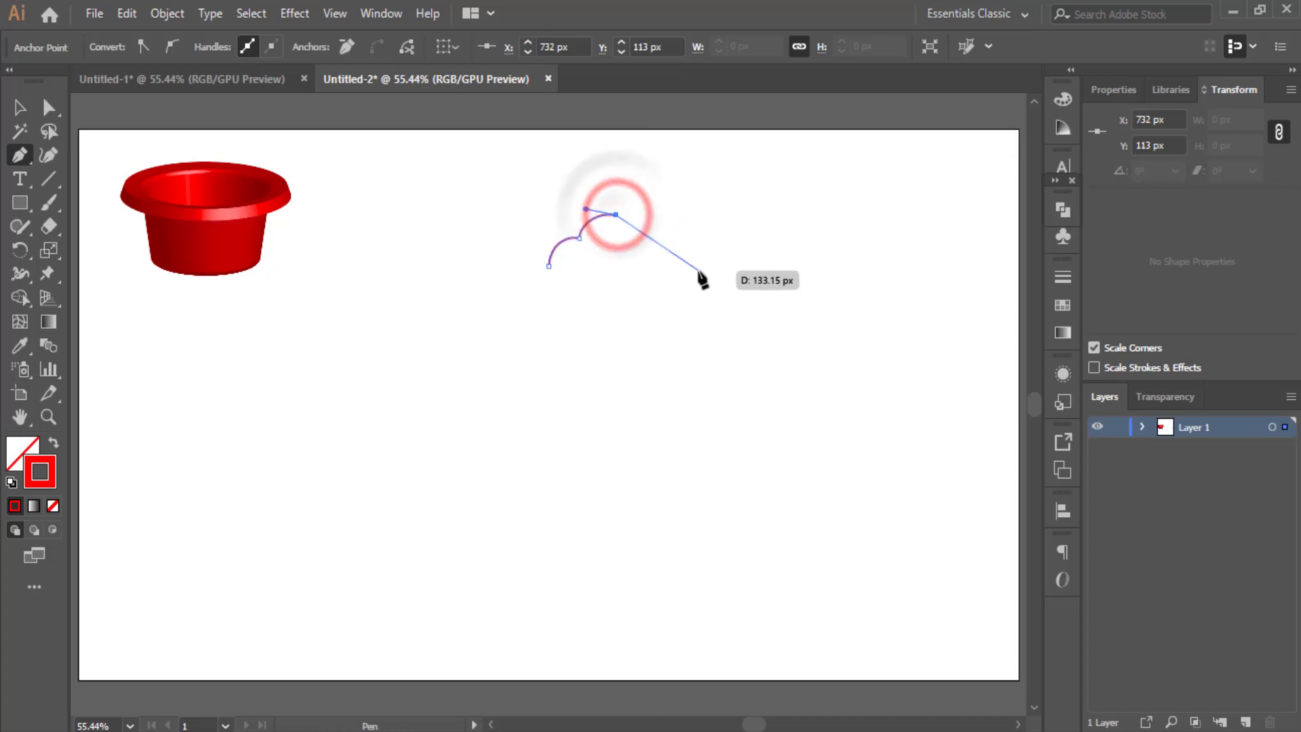
click(19, 109)
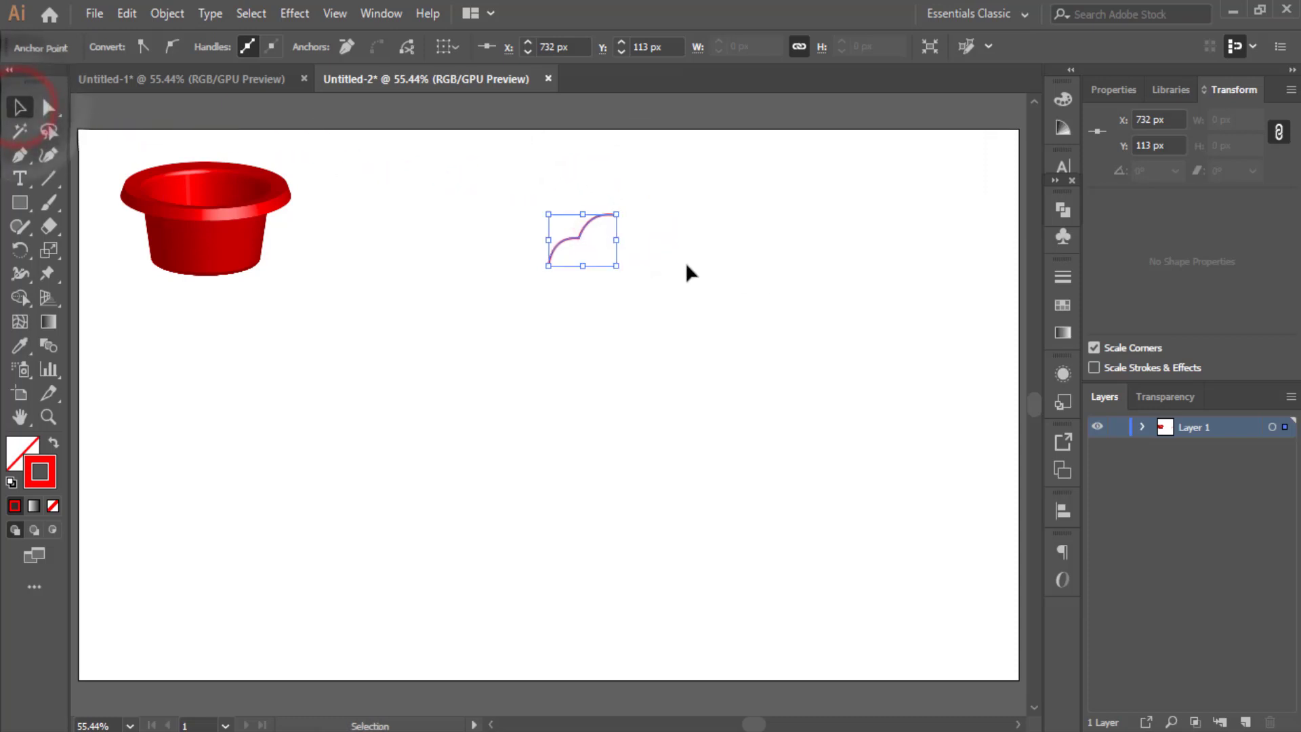
- Apply a 3D Revolve to the two-arc path, offset from the Right Edge, with Preview on
click(294, 13)
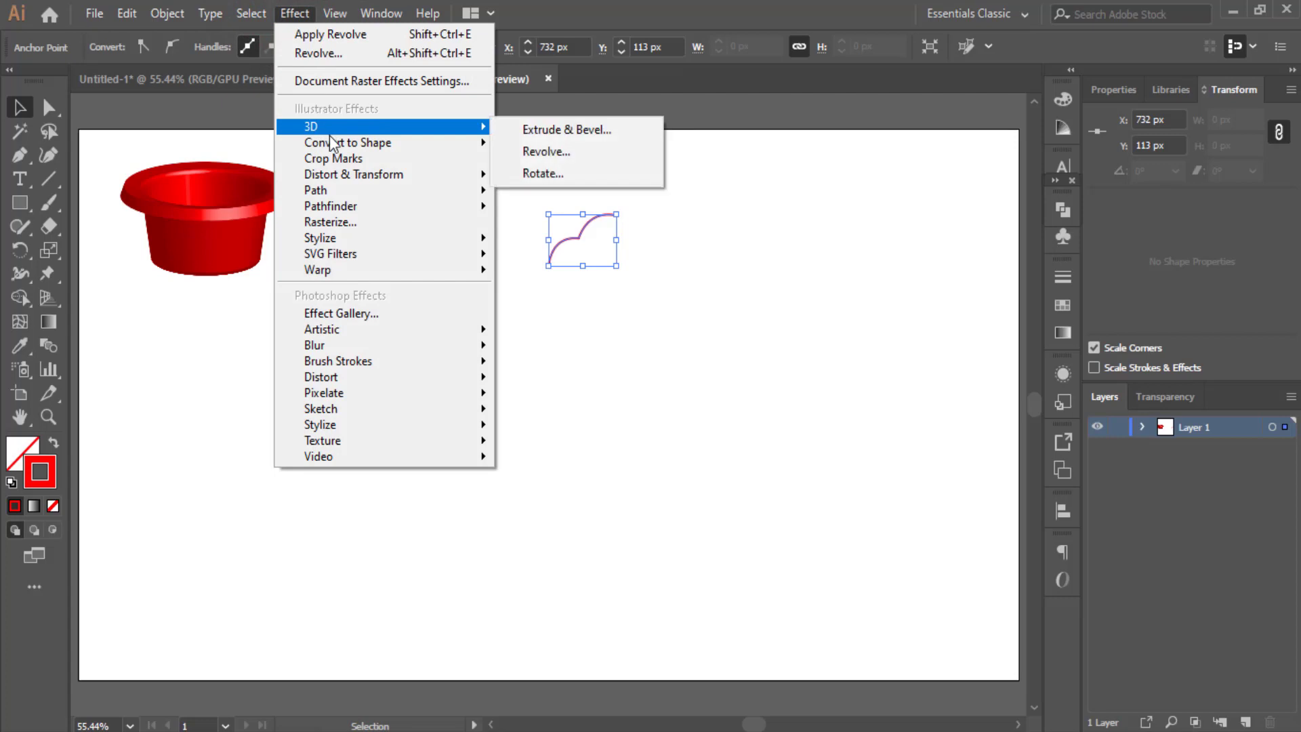
click(349, 123)
click(595, 149)
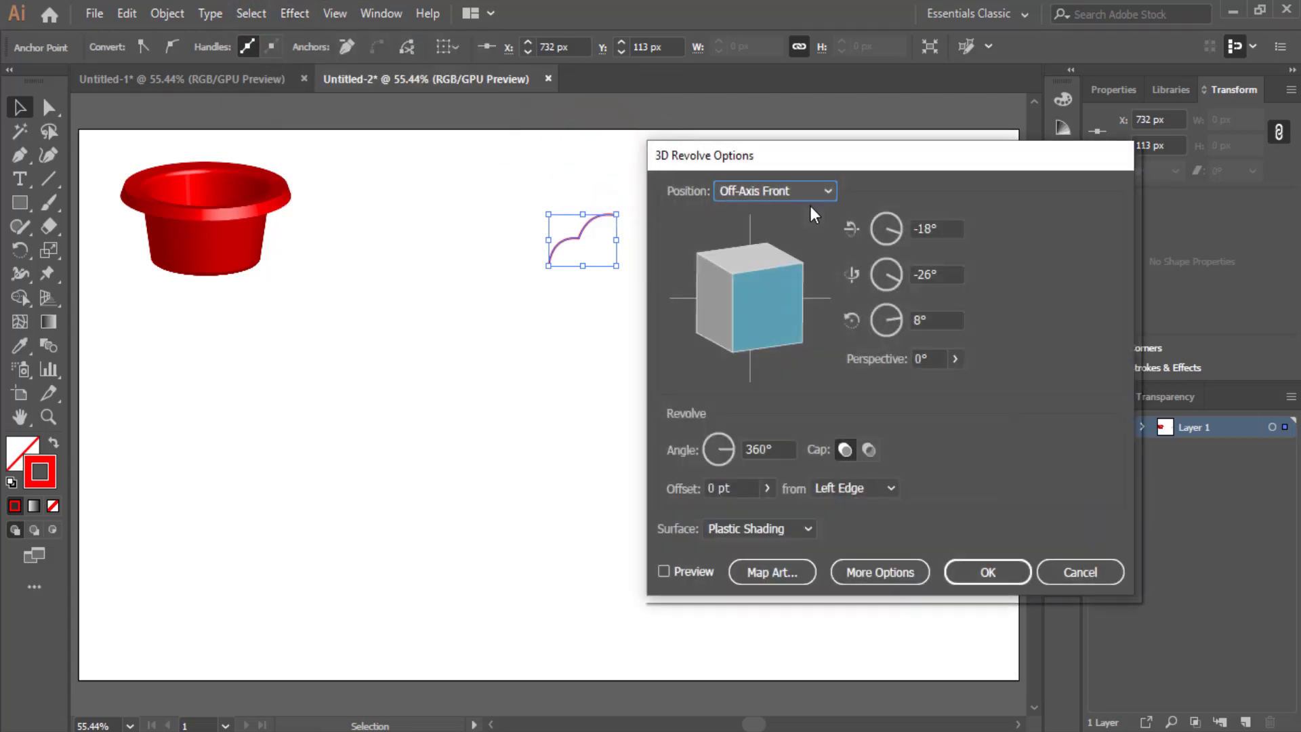
drag(770, 150, 784, 125)
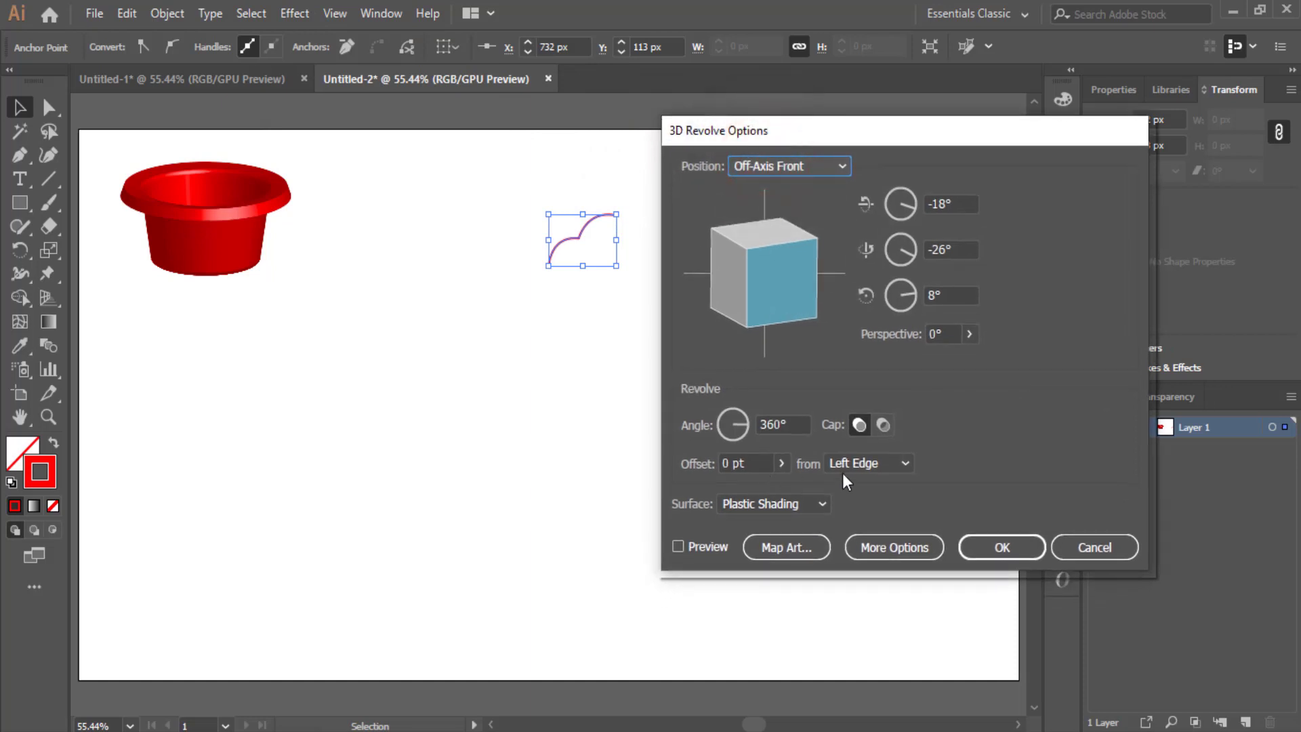
click(875, 465)
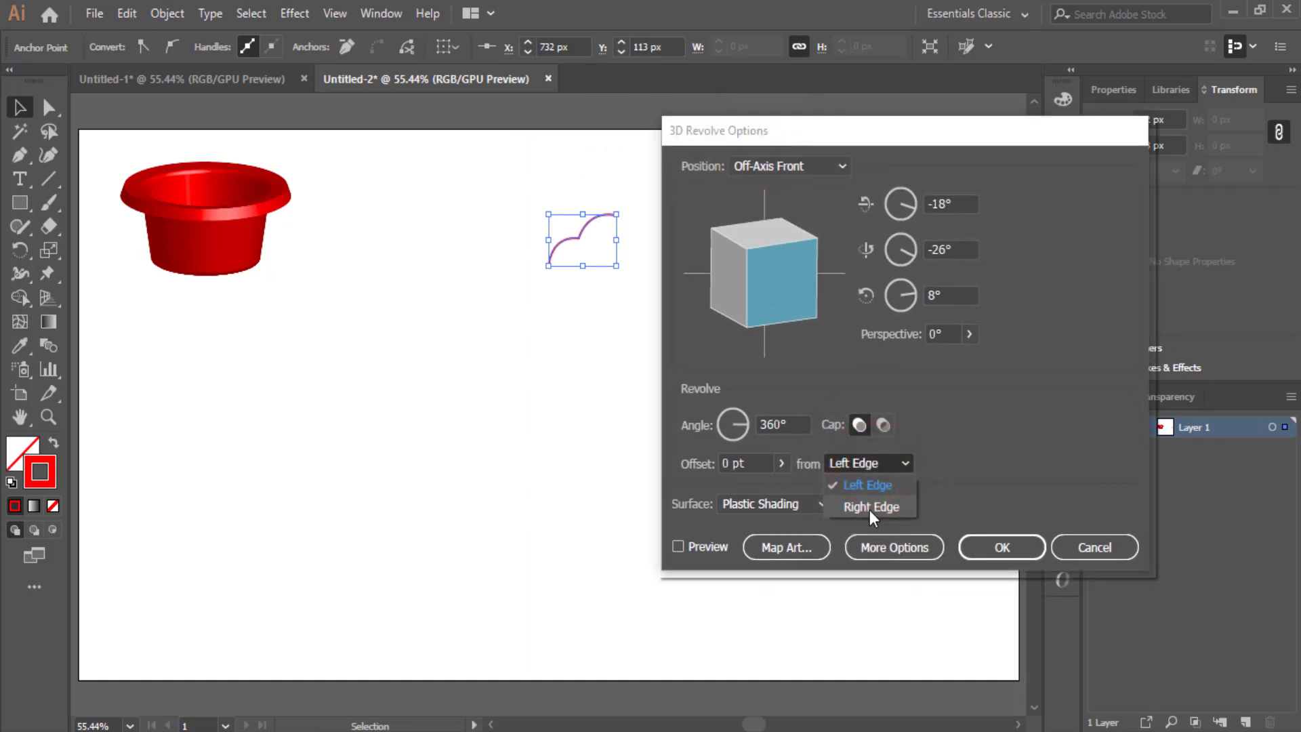
click(869, 510)
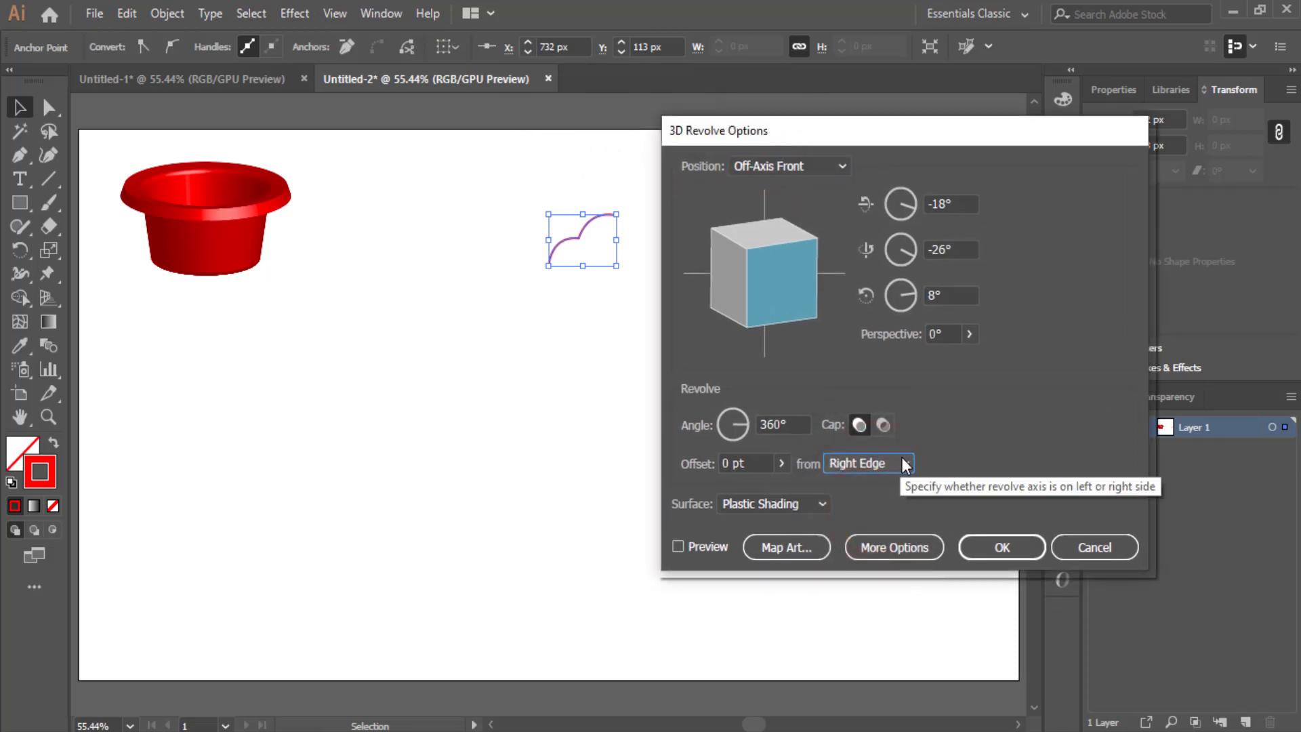
click(679, 547)
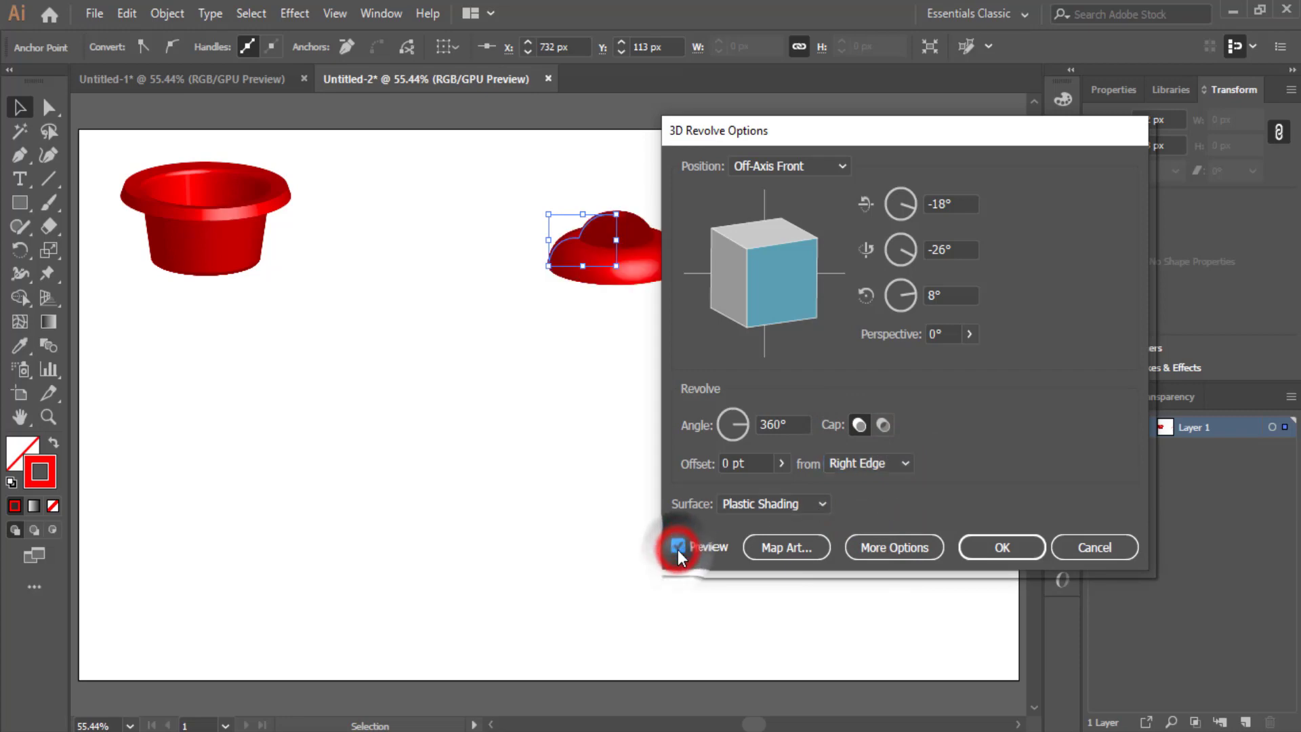
drag(779, 132, 855, 129)
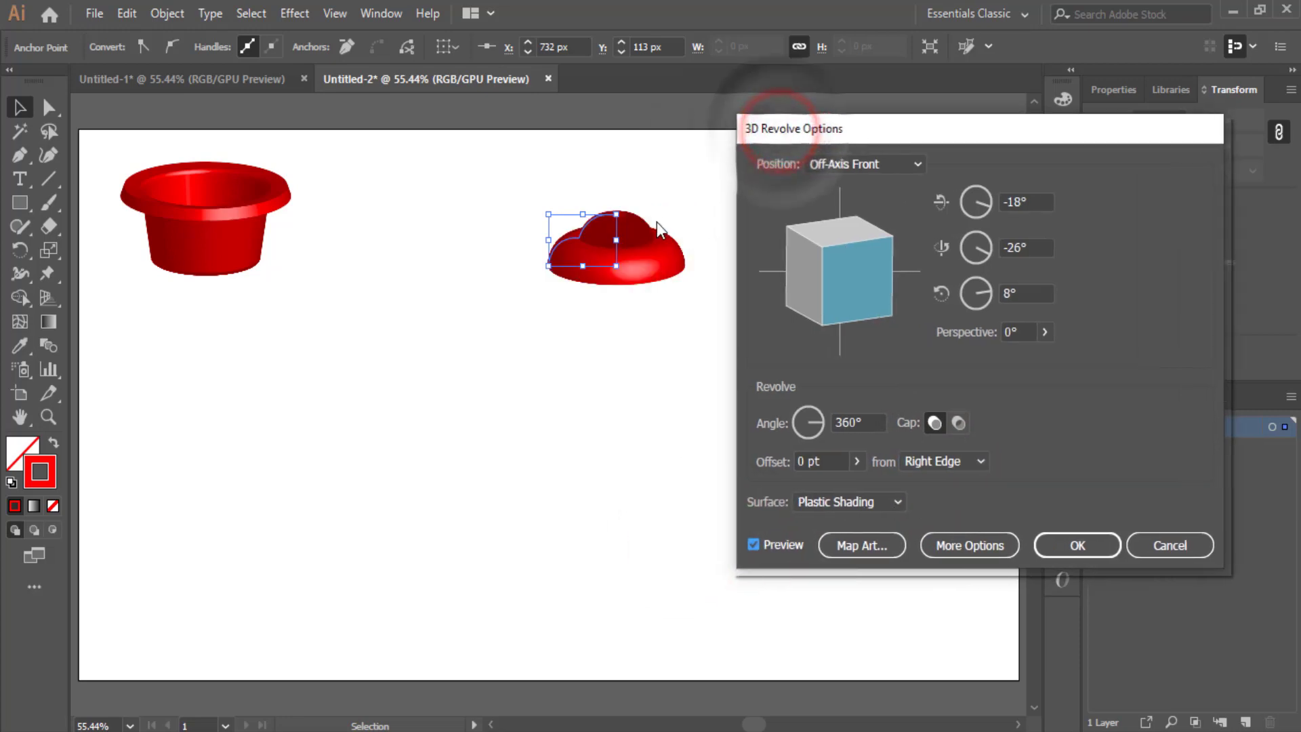
click(1099, 543)
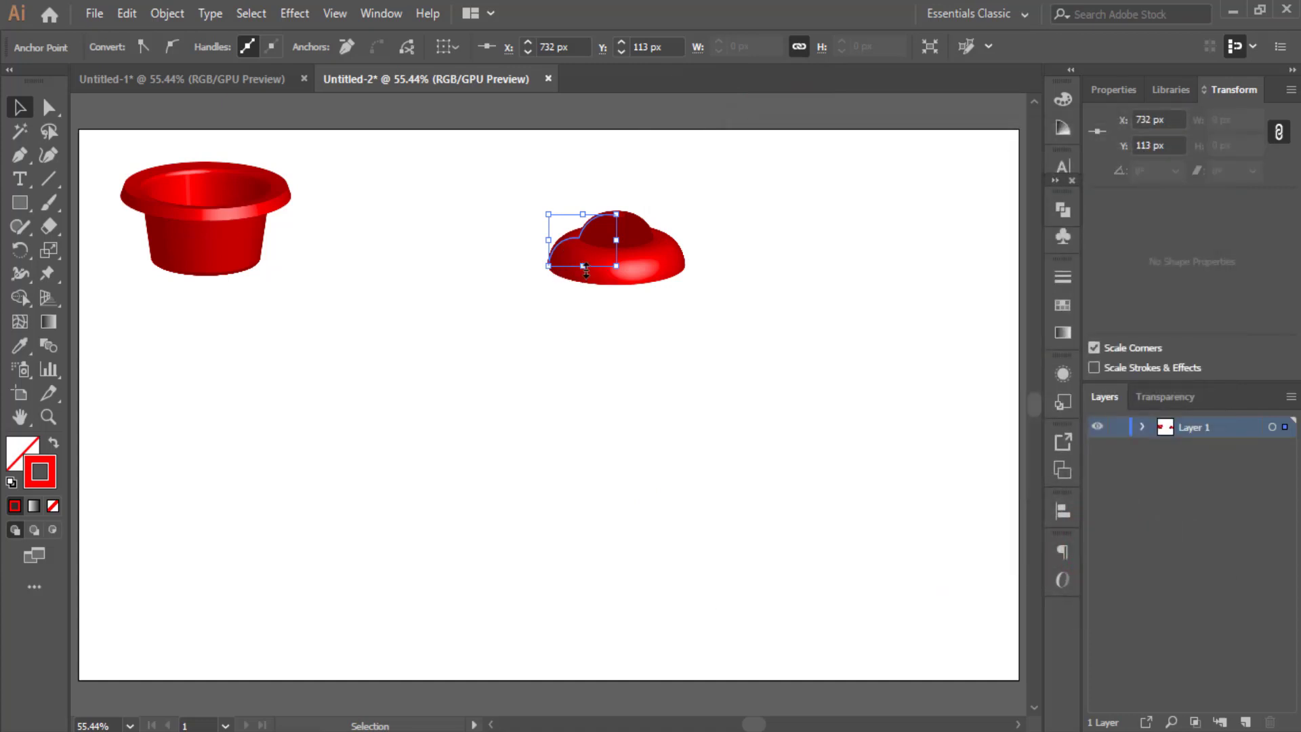
- Enlarge the 3D lid, move it about 70 px left, and nudge a top profile anchor up and right
mouse_move(586, 268)
mouse_down()
mouse_move(596, 276)
mouse_move(583, 285)
mouse_up()
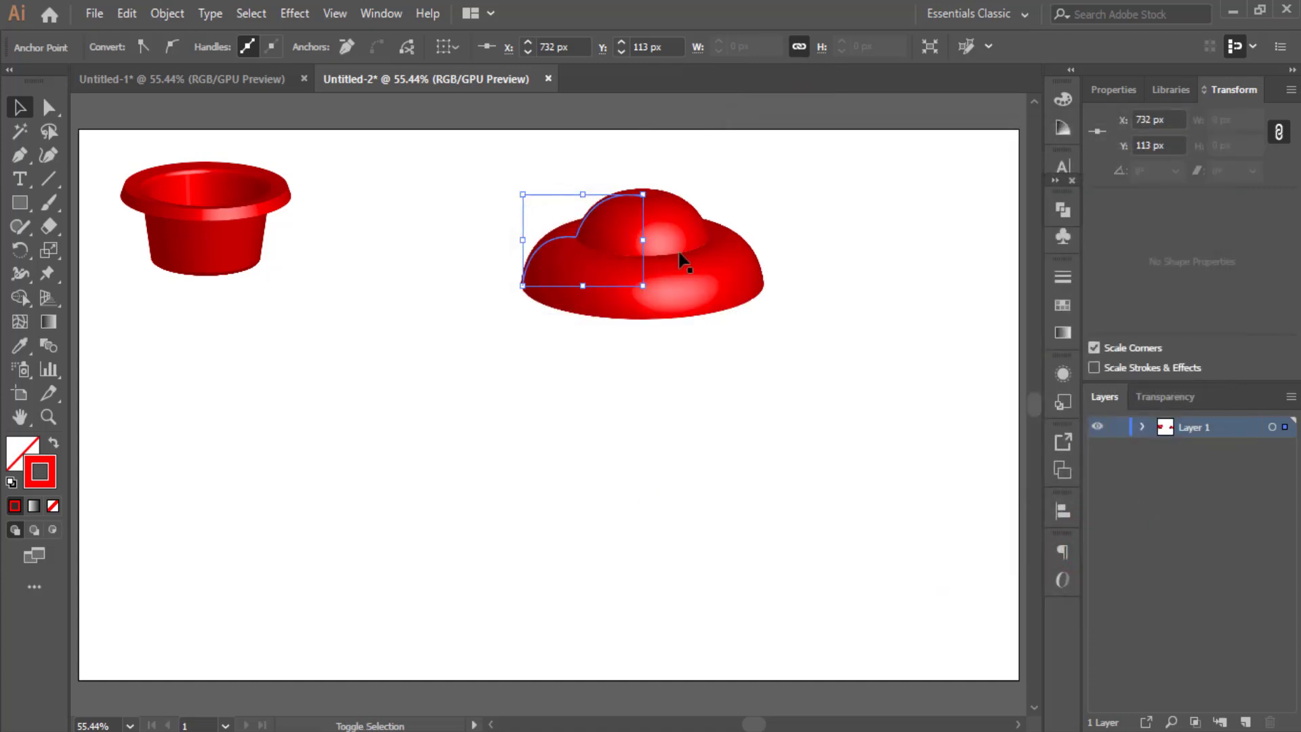
drag(720, 275, 672, 280)
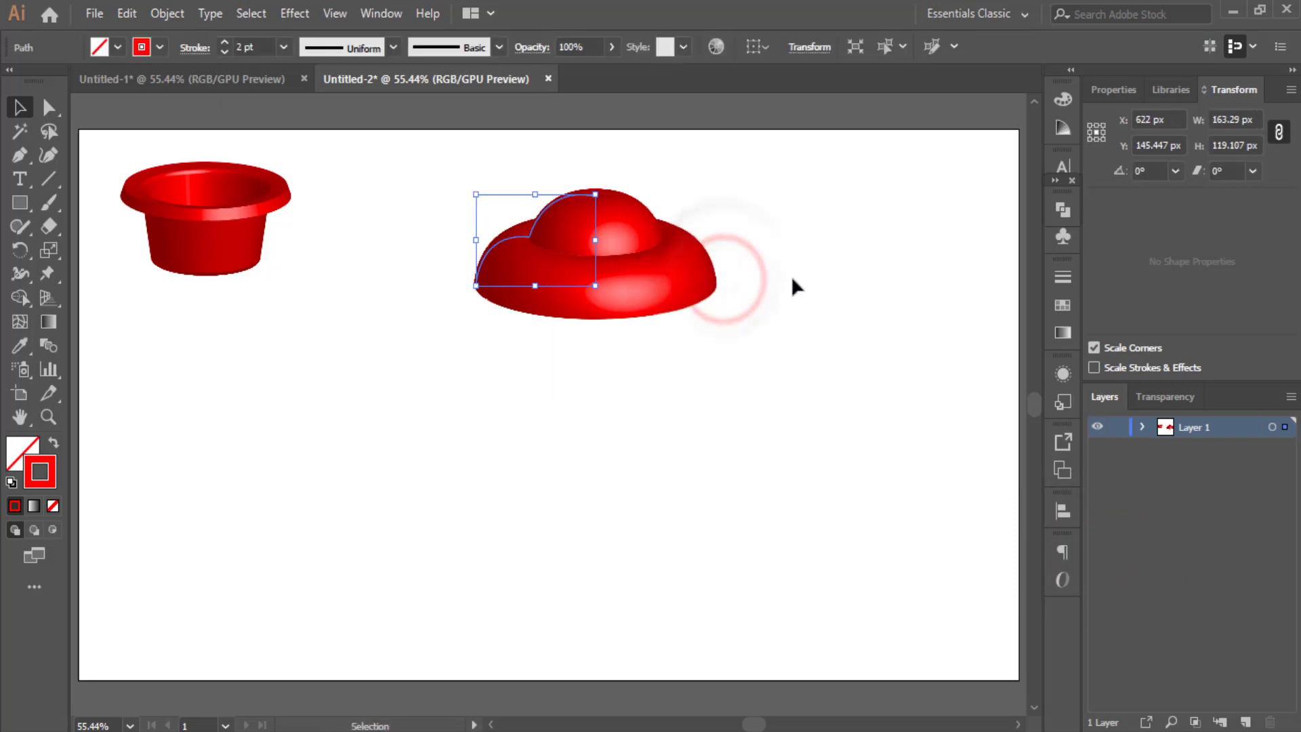
click(48, 107)
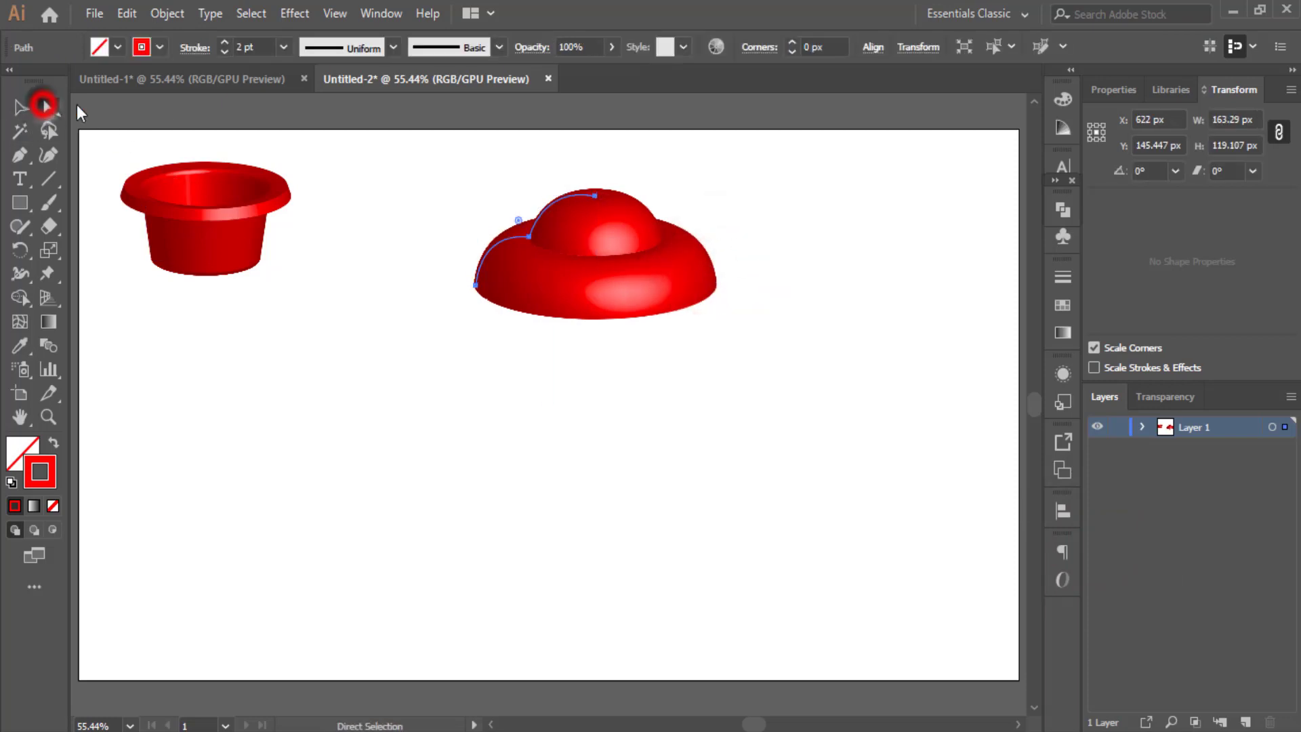
click(529, 235)
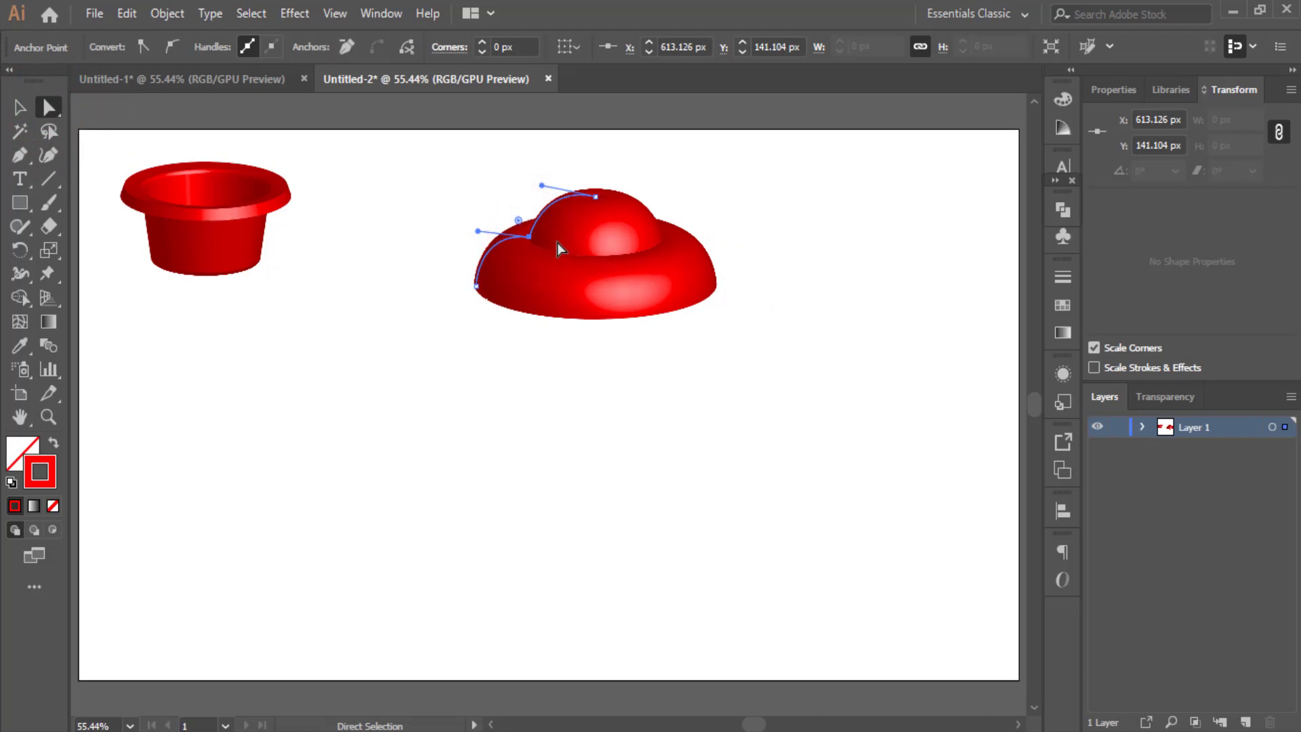
key(Up)
key(Up)
key(Up)
key(Up)
key(Up)
key(Up)
key(Up)
key(Up)
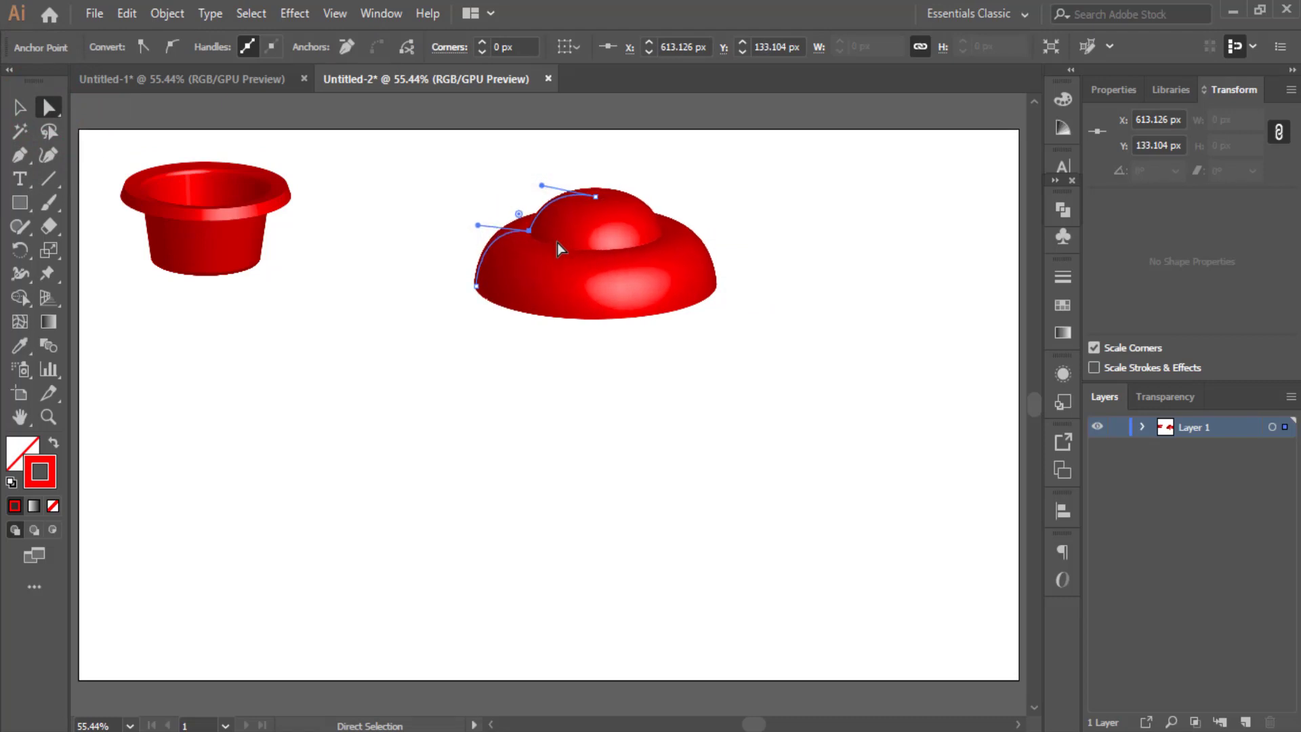
key(Right)
key(Right)
key(Right)
key(shift+Right)
key(shift+Right)
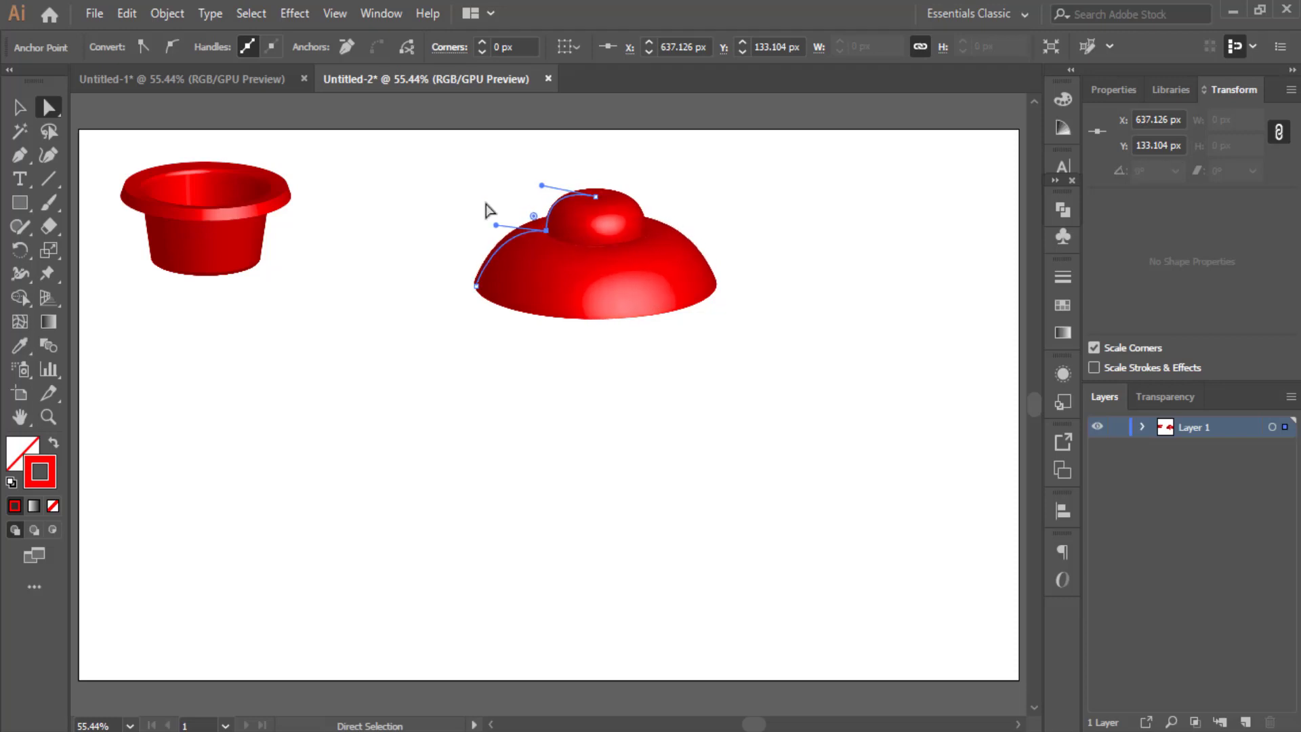
- Raise the lower-left profile anchor with arrow nudges to flatten the lid into a wide brim
drag(449, 272, 514, 323)
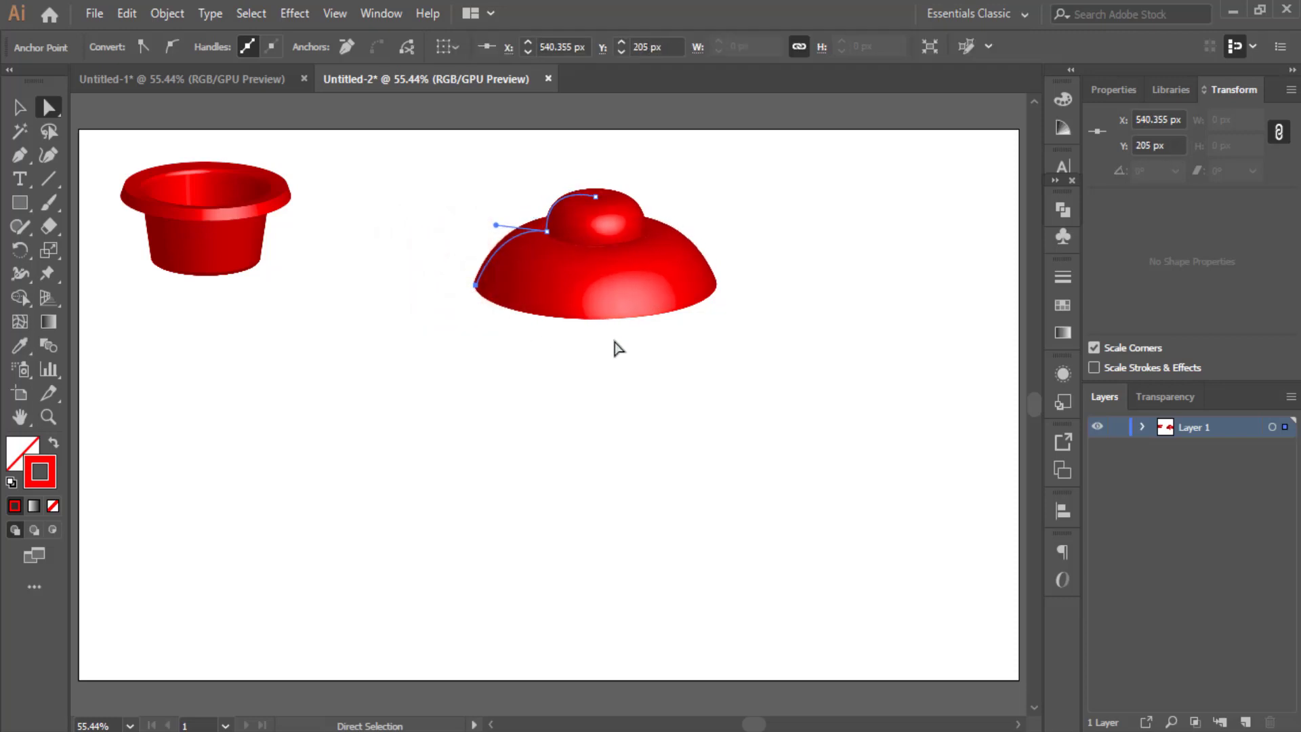
key(Right)
key(Right)
key(Right)
key(shift+Up)
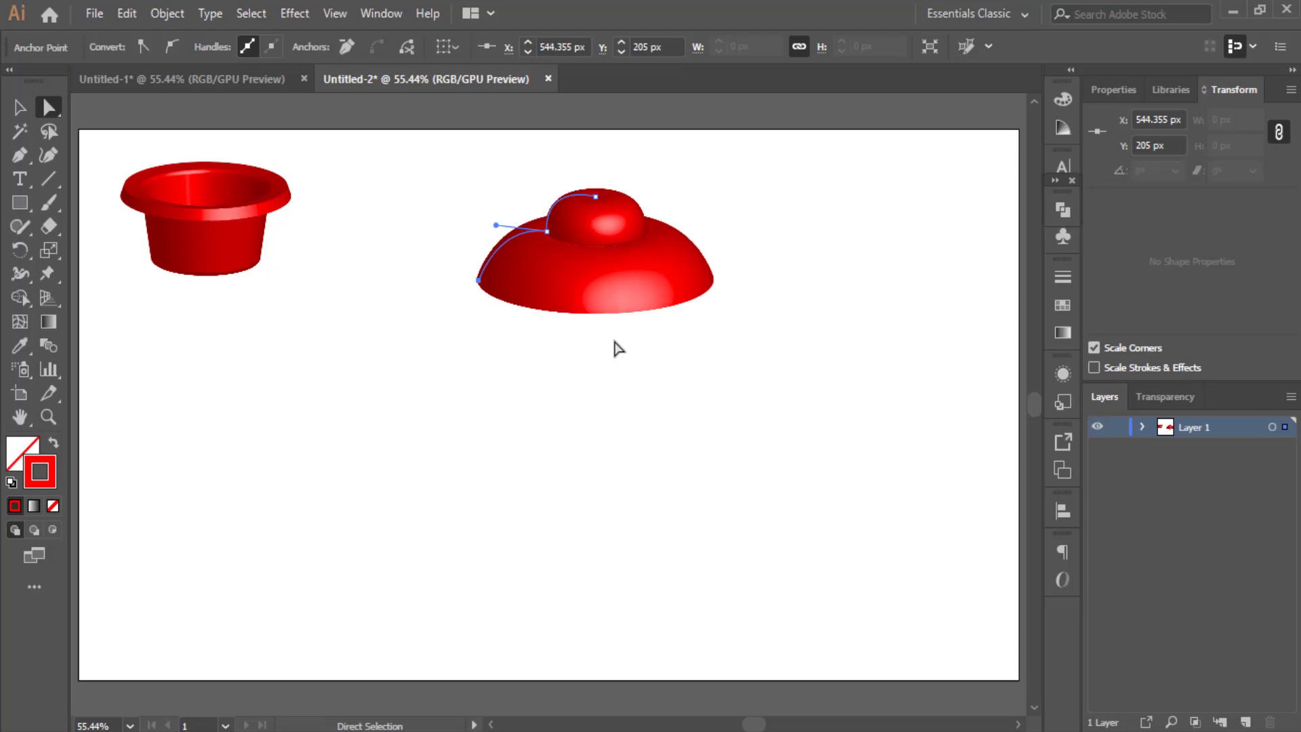
key(shift+Up)
key(shift+Up)
key(shift+Up)
key(shift+Up)
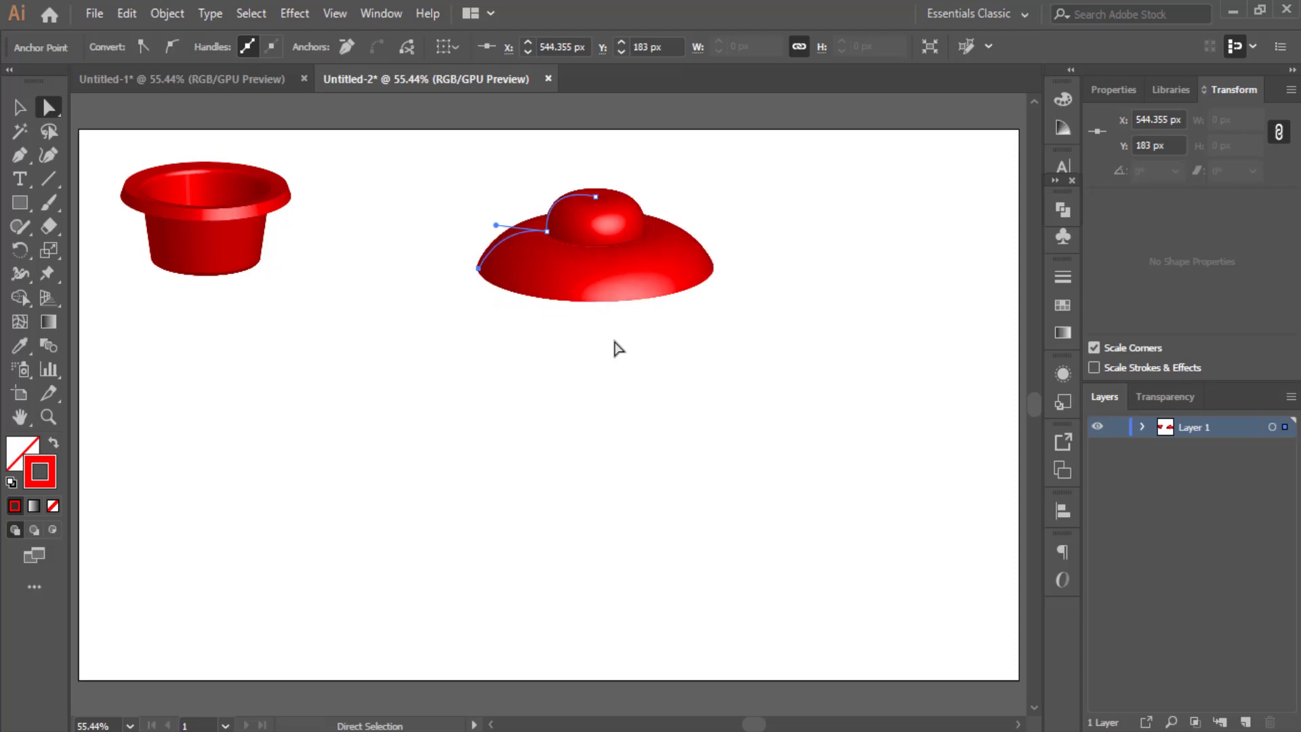
key(shift+Up)
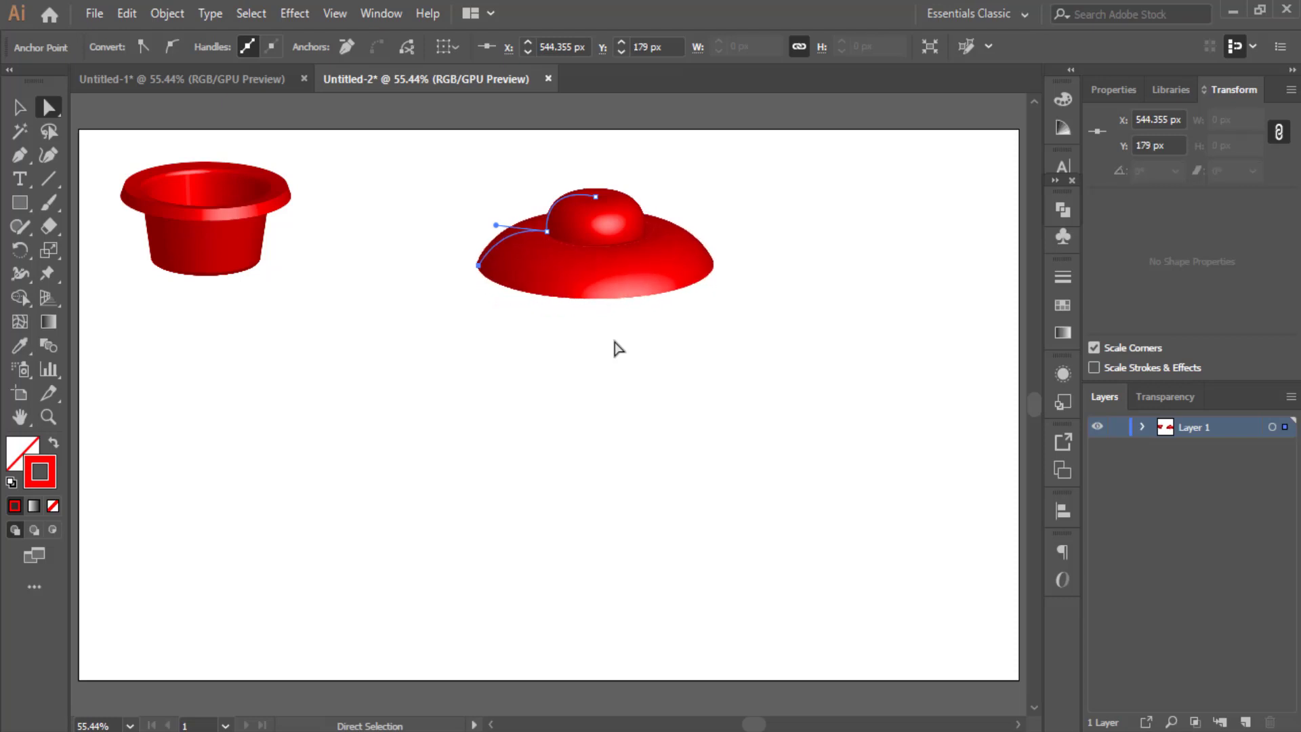
key(Up)
key(Up)
key(Up)
key(Up)
key(Up)
key(Up)
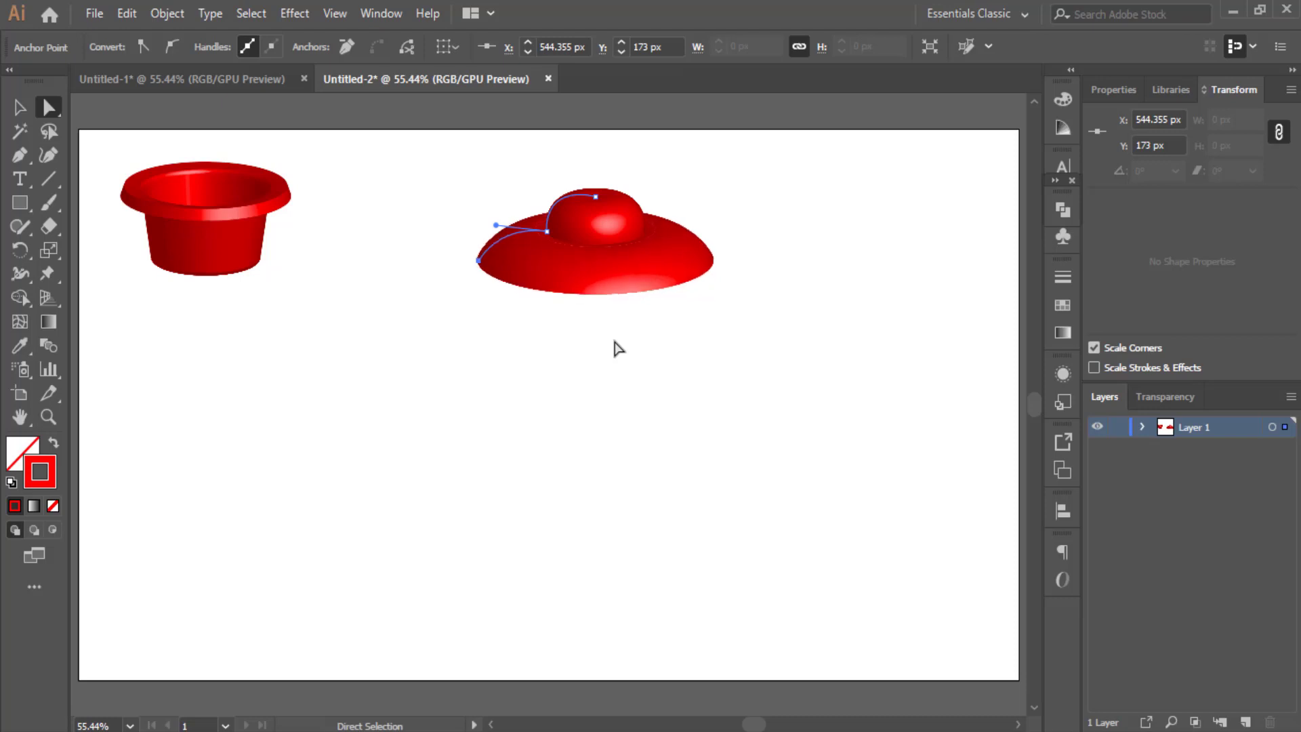
key(Up)
key(Up)
click(581, 385)
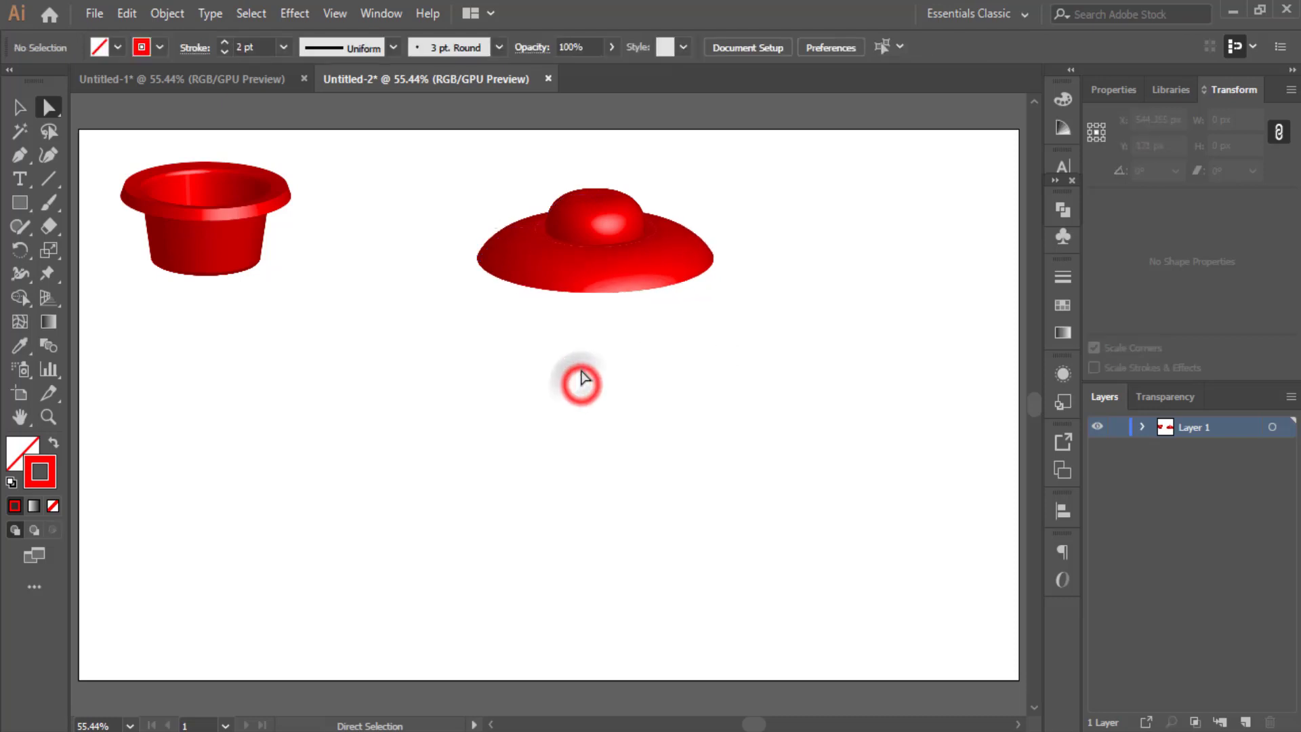
- Add a vertical segment down from the brim, then nudge its bottom anchor up five times to shorten the wall
click(23, 156)
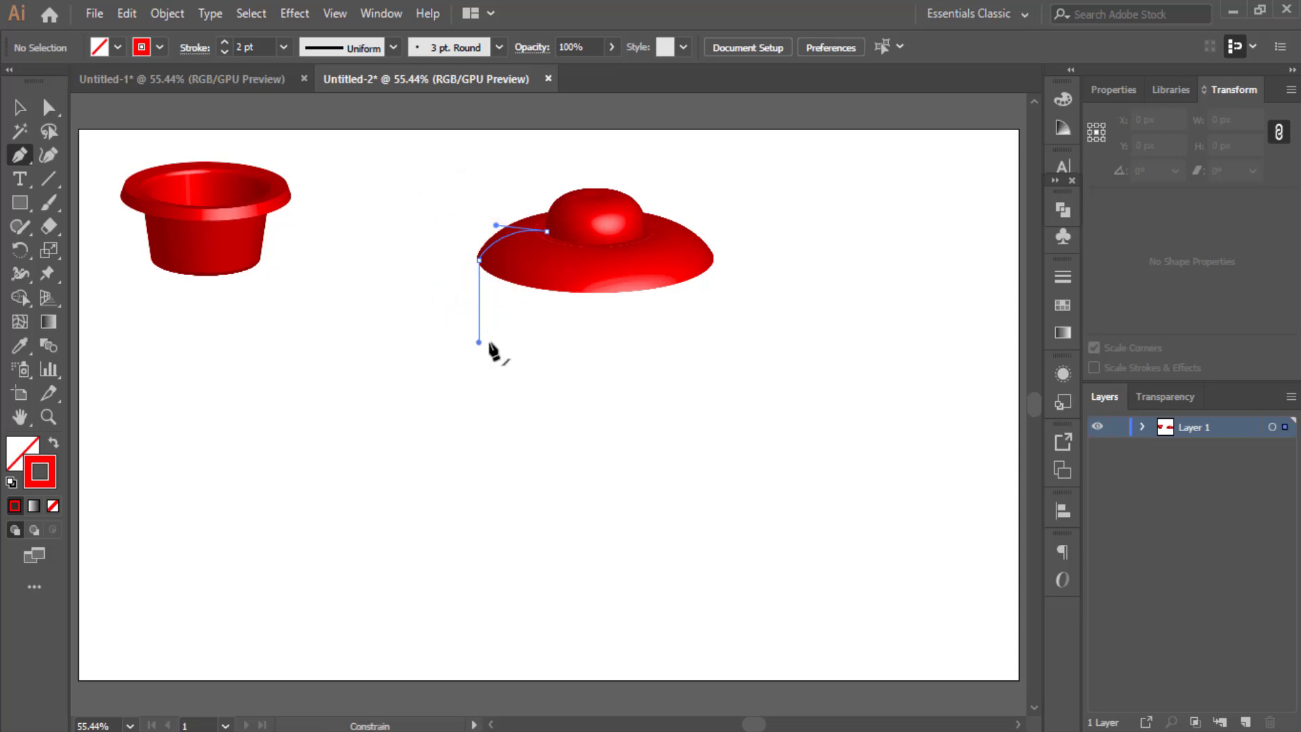
drag(480, 343, 122, 135)
click(48, 107)
click(451, 328)
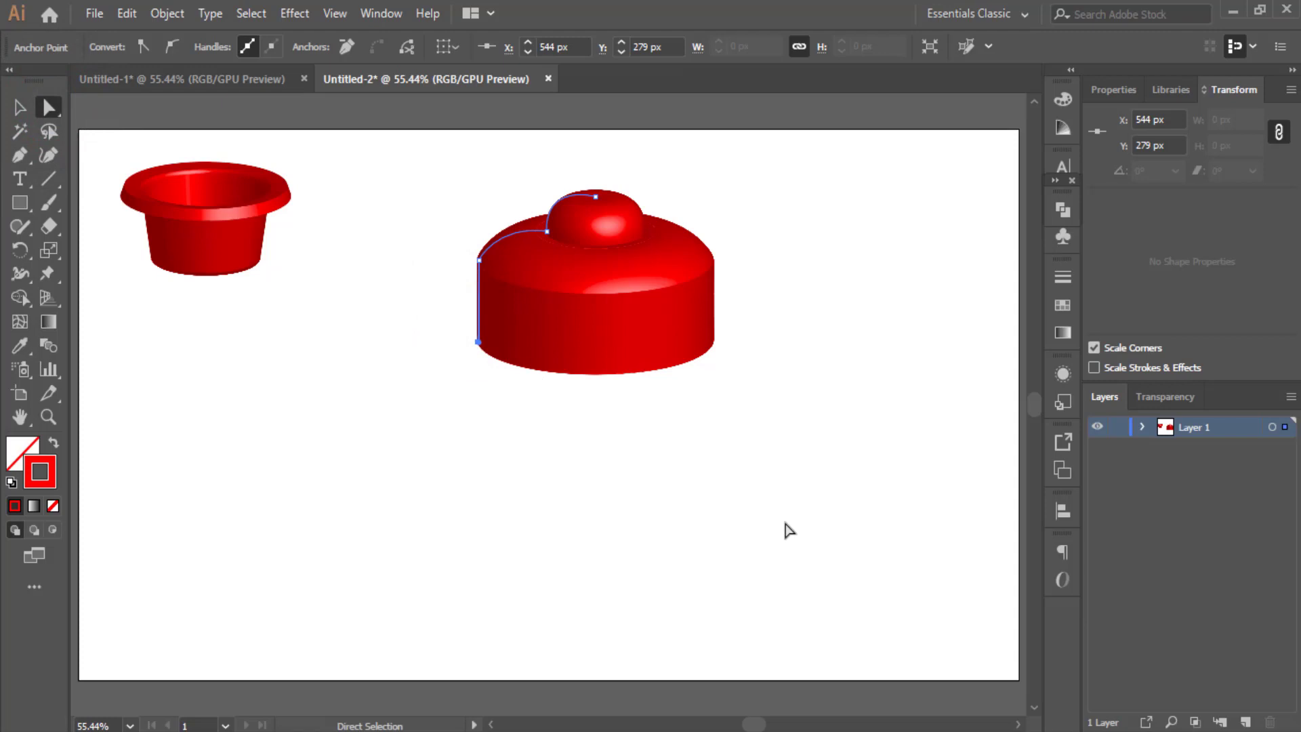
key(Up)
key(Up)
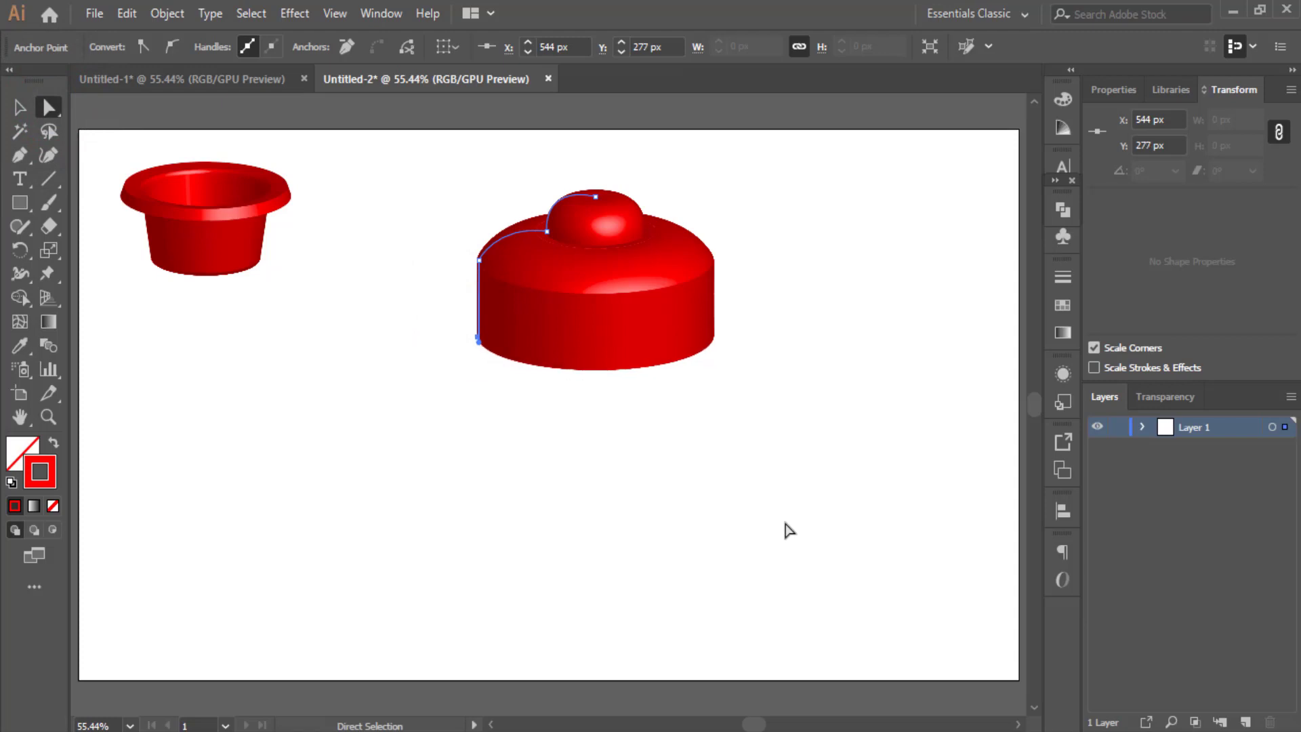
key(Up)
key(Up)
key(Up)
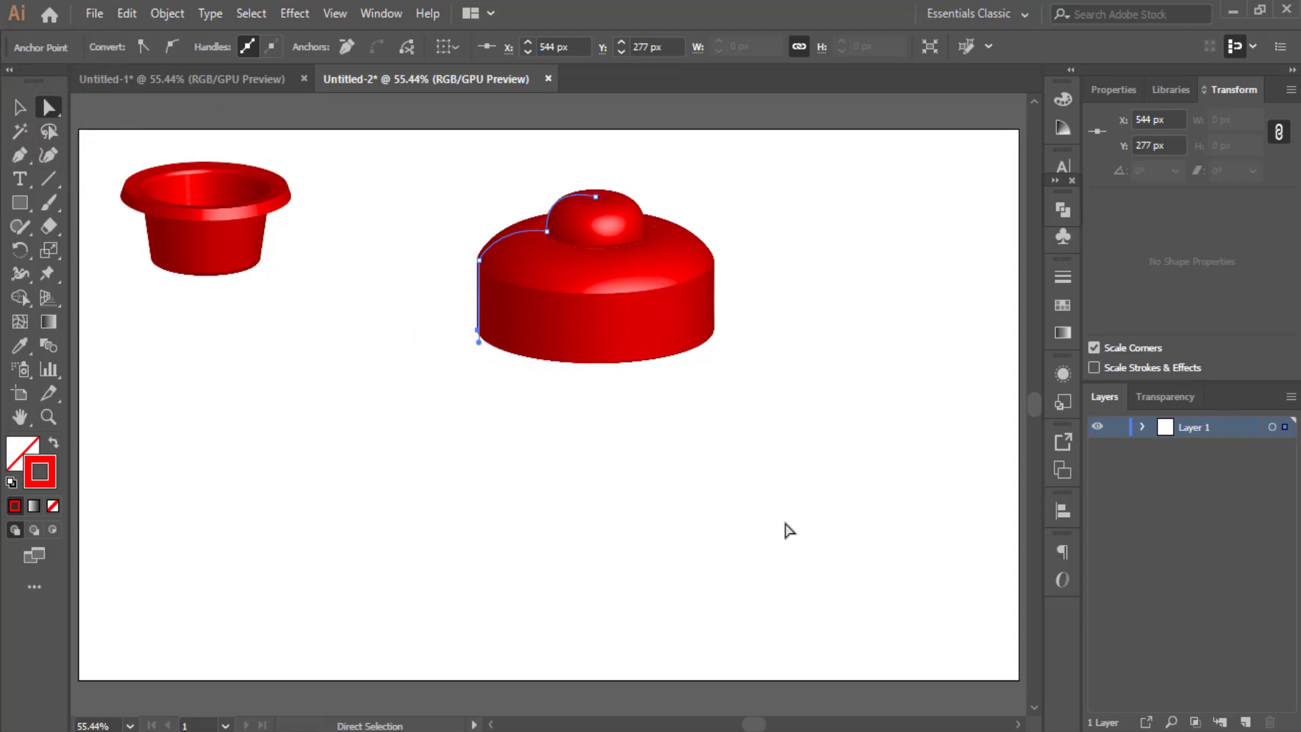
key(Up)
key(Up)
key(Up)
key(Up)
key(Up)
key(Up)
key(Up)
key(Up)
key(Up)
key(Up)
key(Up)
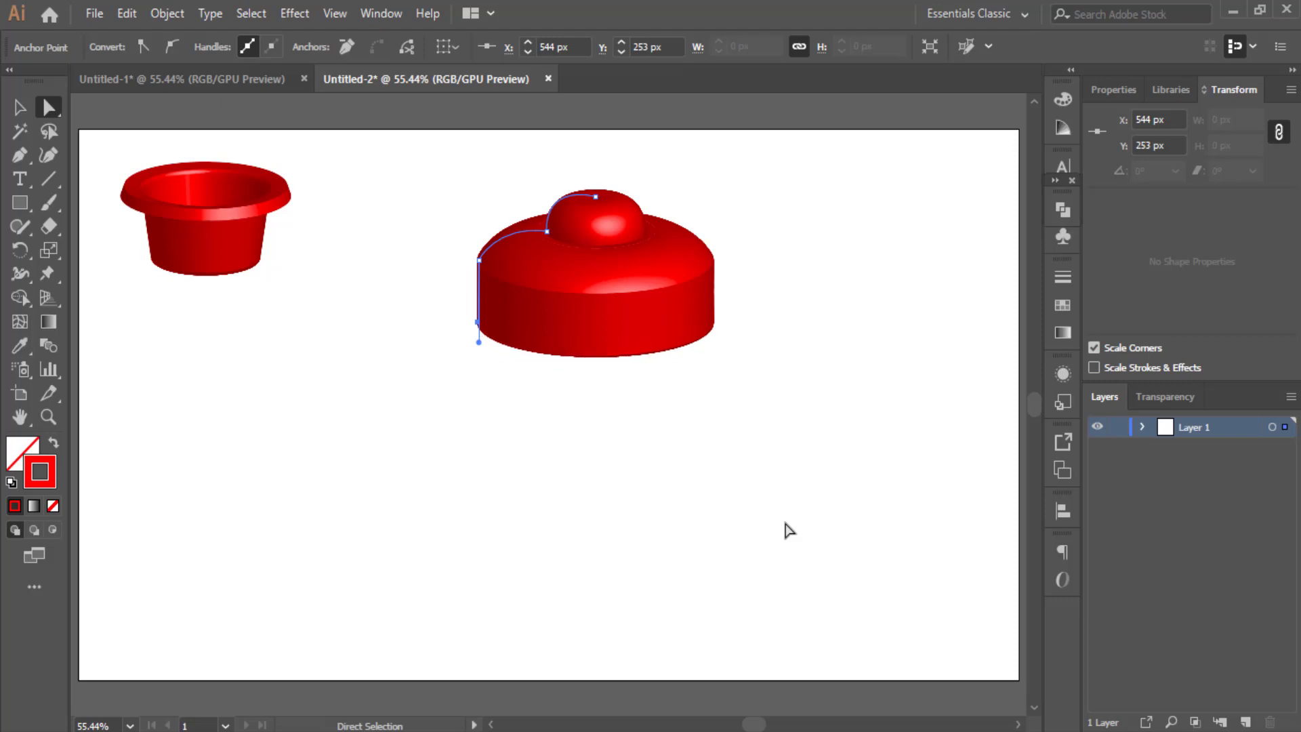
key(Up)
key(Up)
key(Up)
key(Up)
key(Up)
key(Up)
key(Up)
key(Up)
key(Up)
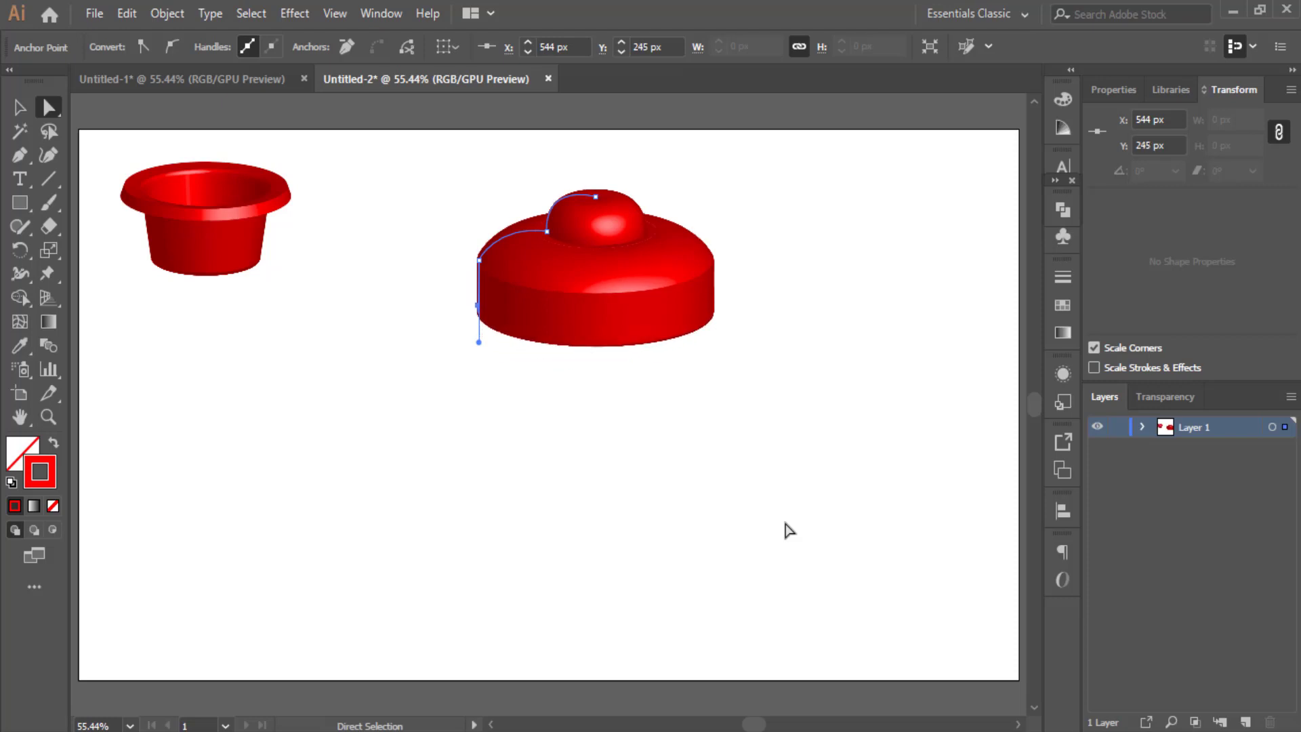
key(Up)
key(Up)
key(Up)
key(Up)
key(Up)
key(Up)
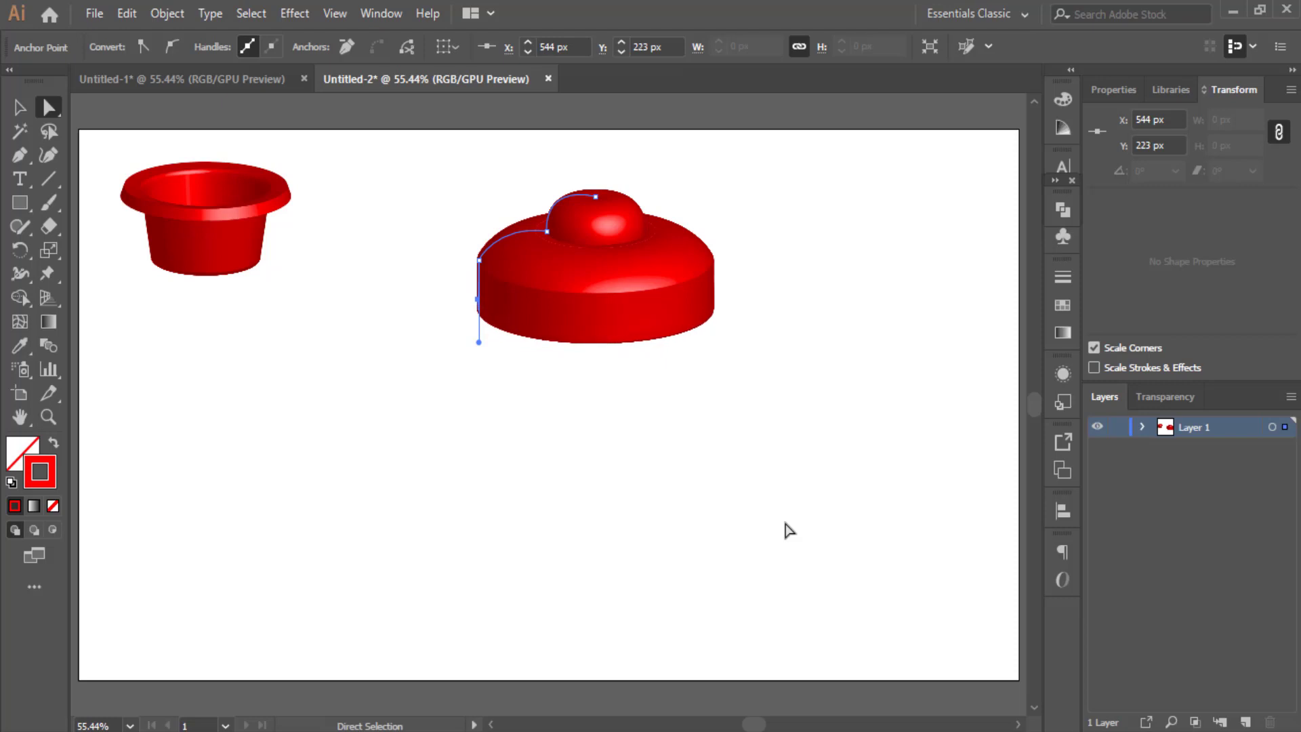
click(819, 400)
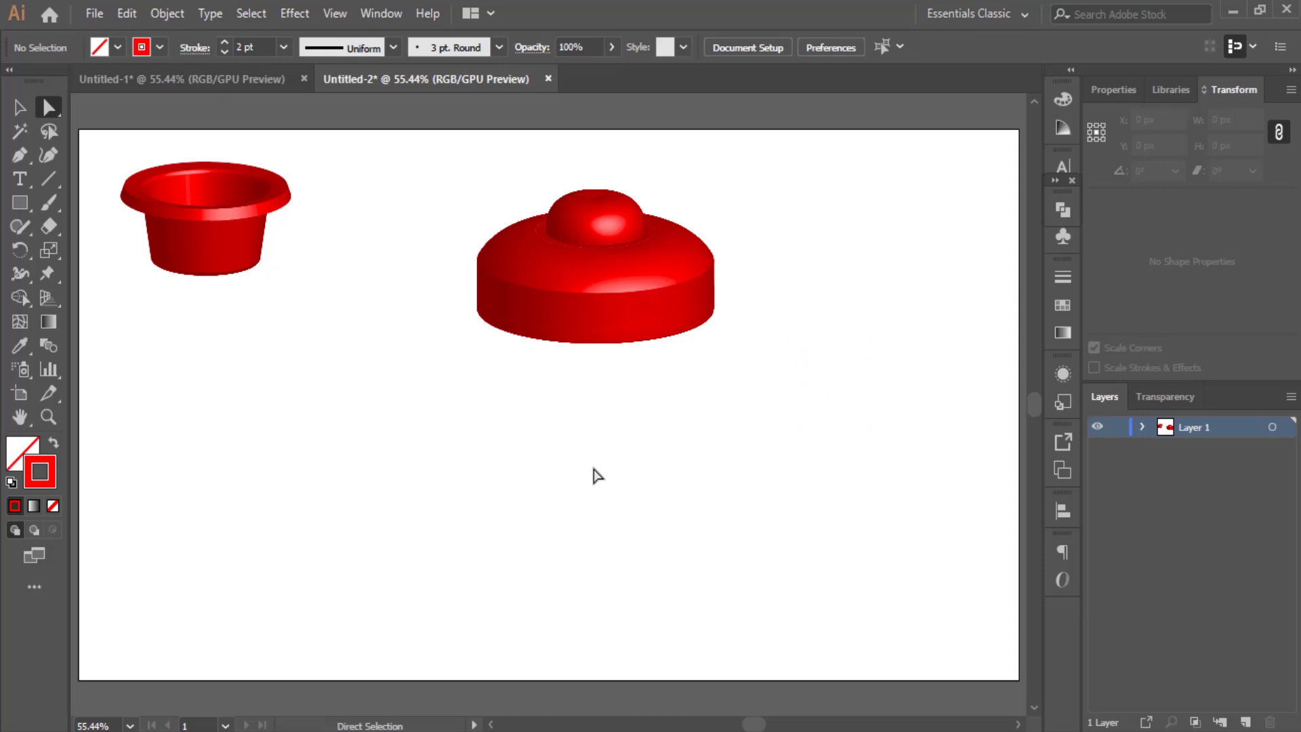
- Draw the mug body's straight vertical side below the lid with the Pen tool
click(20, 155)
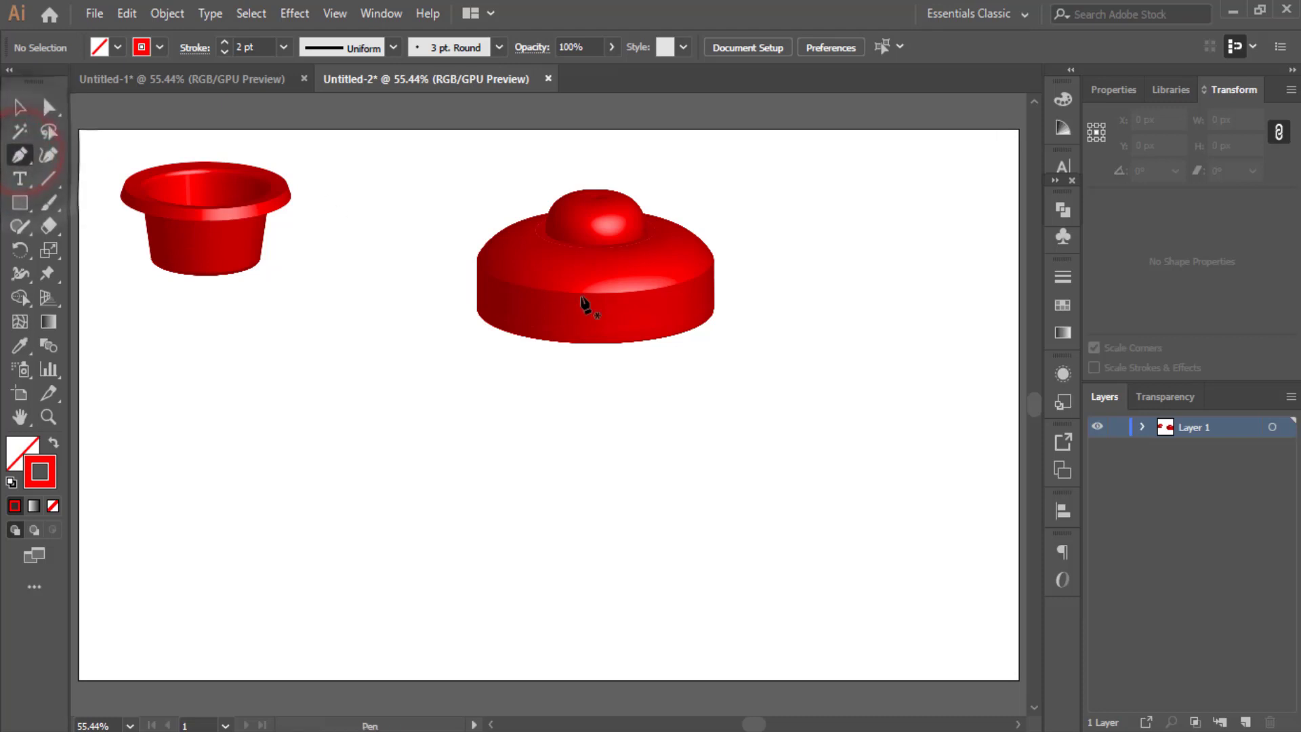
click(477, 361)
click(478, 474)
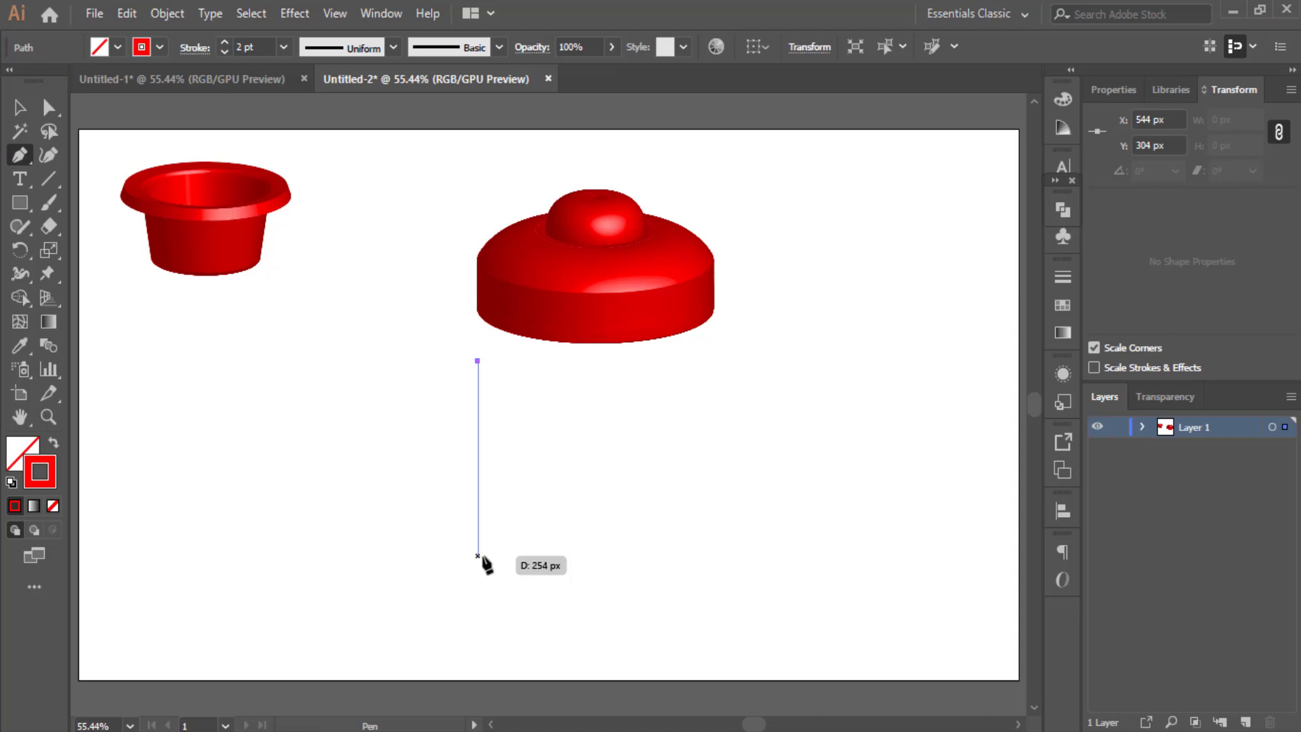
click(484, 556)
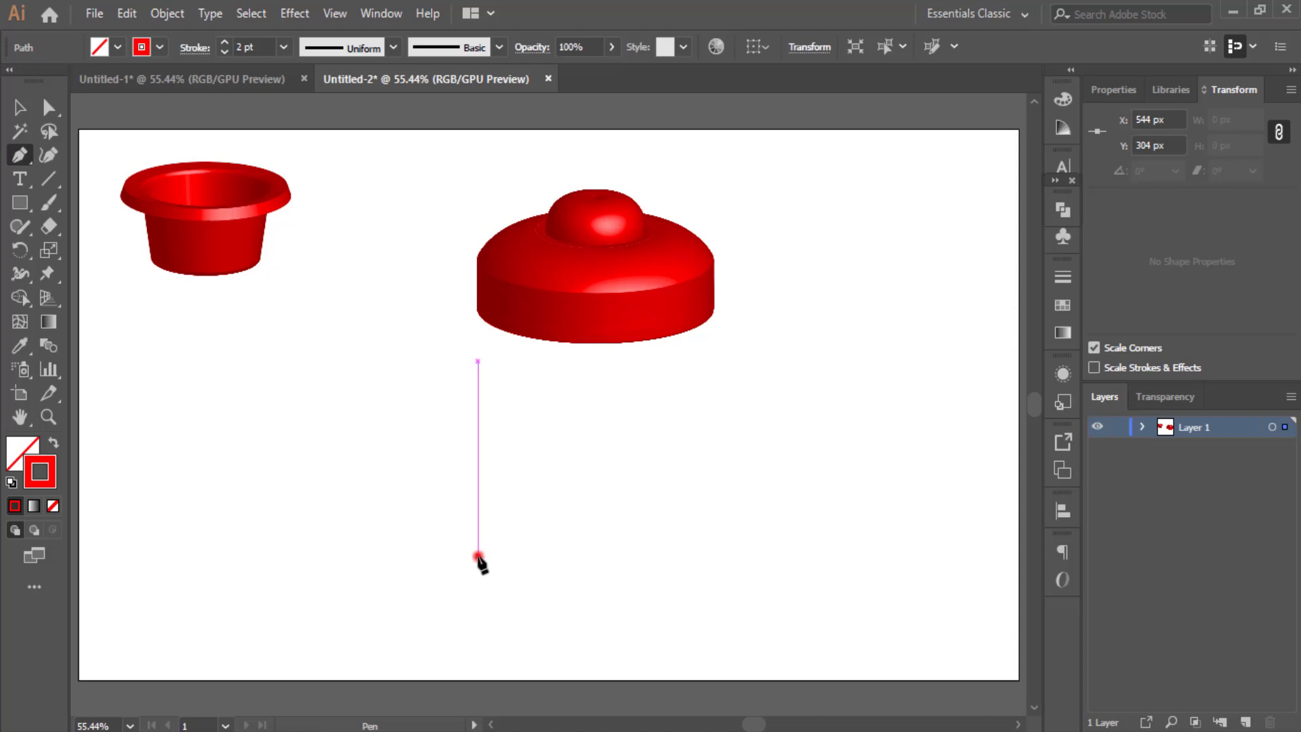
click(478, 555)
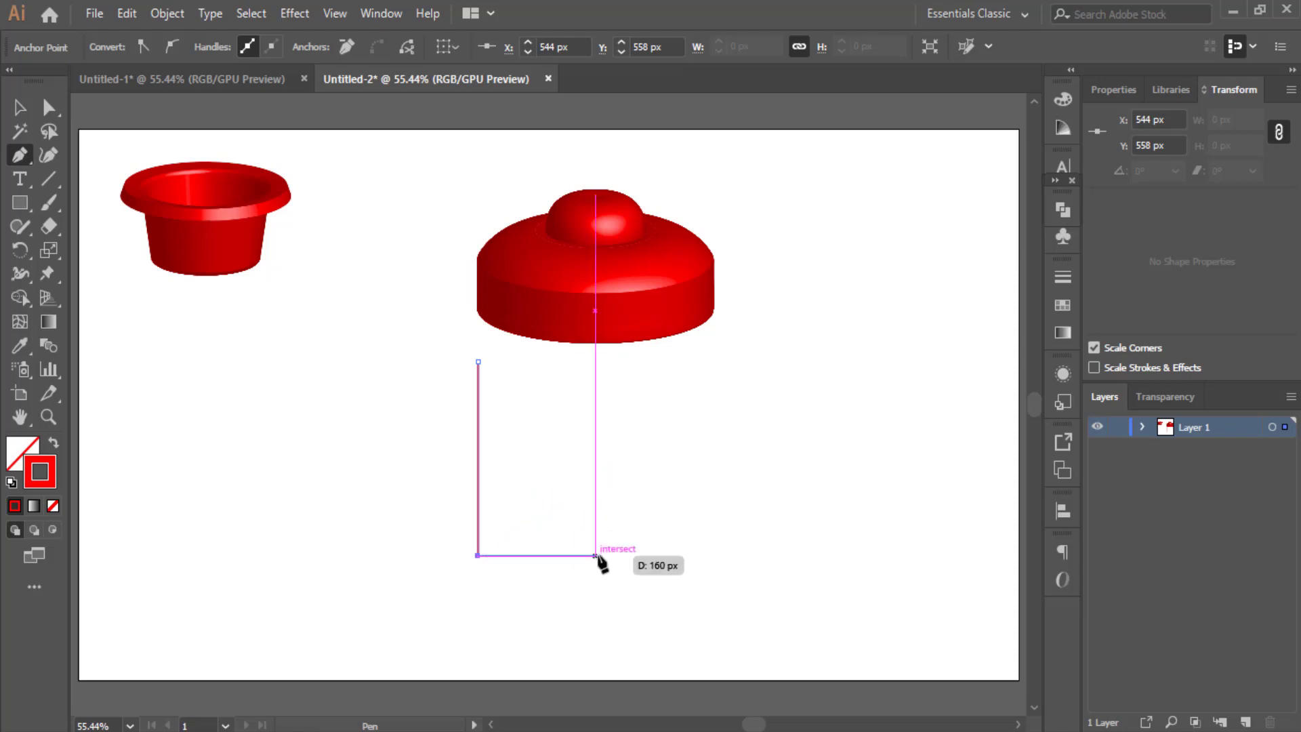
- Turn off Smart Guides and finish the profile with a shallow curved base line
click(335, 13)
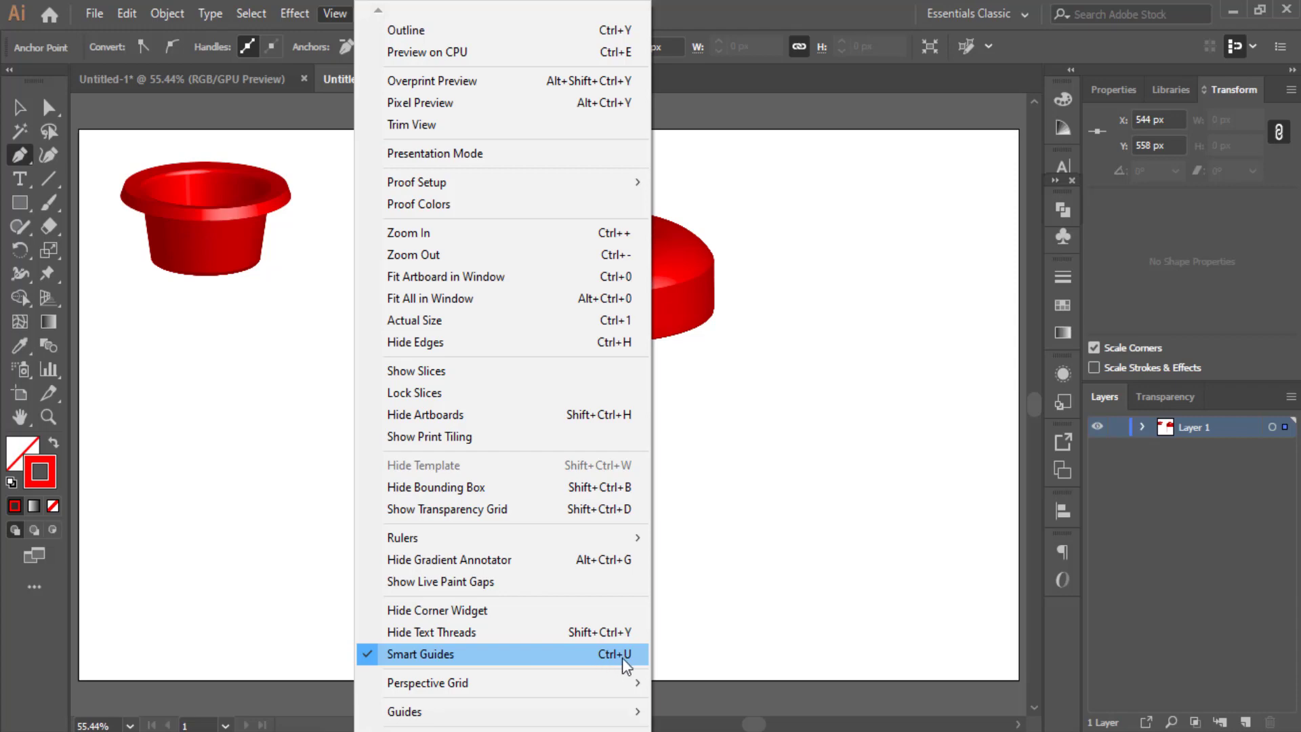
click(437, 655)
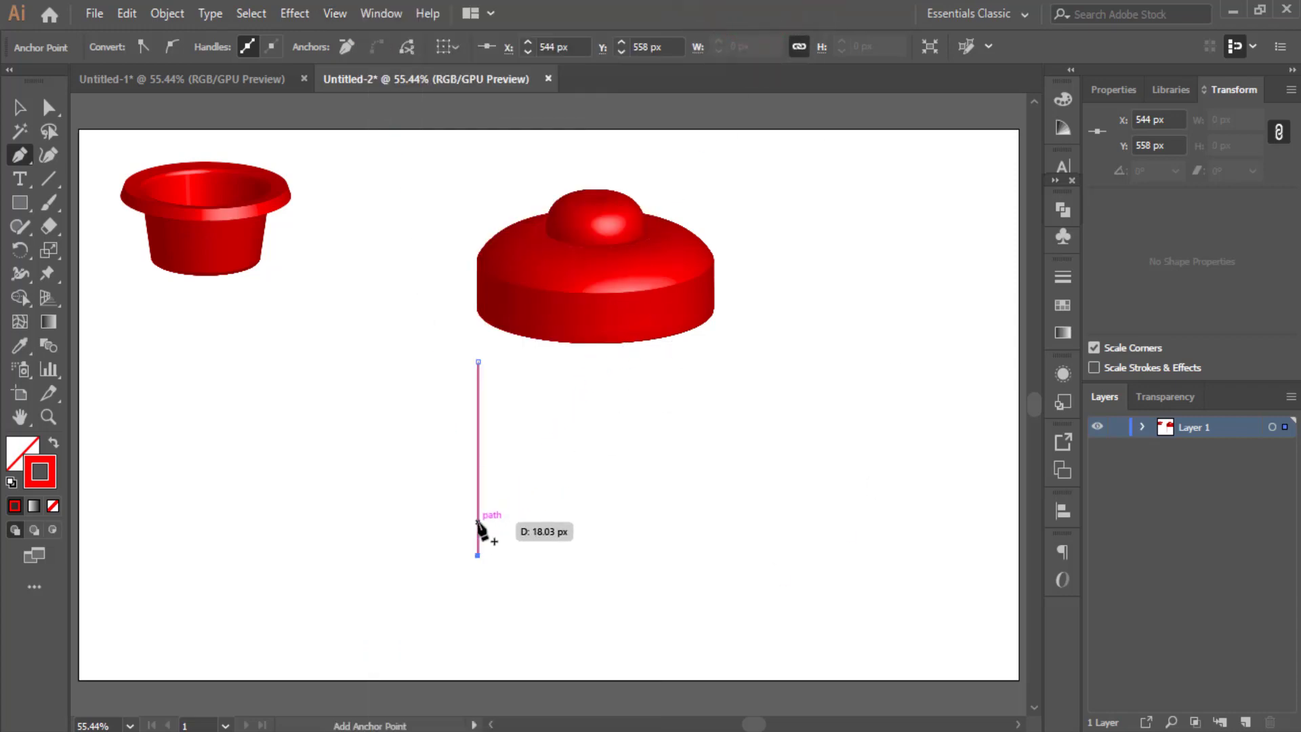
click(595, 555)
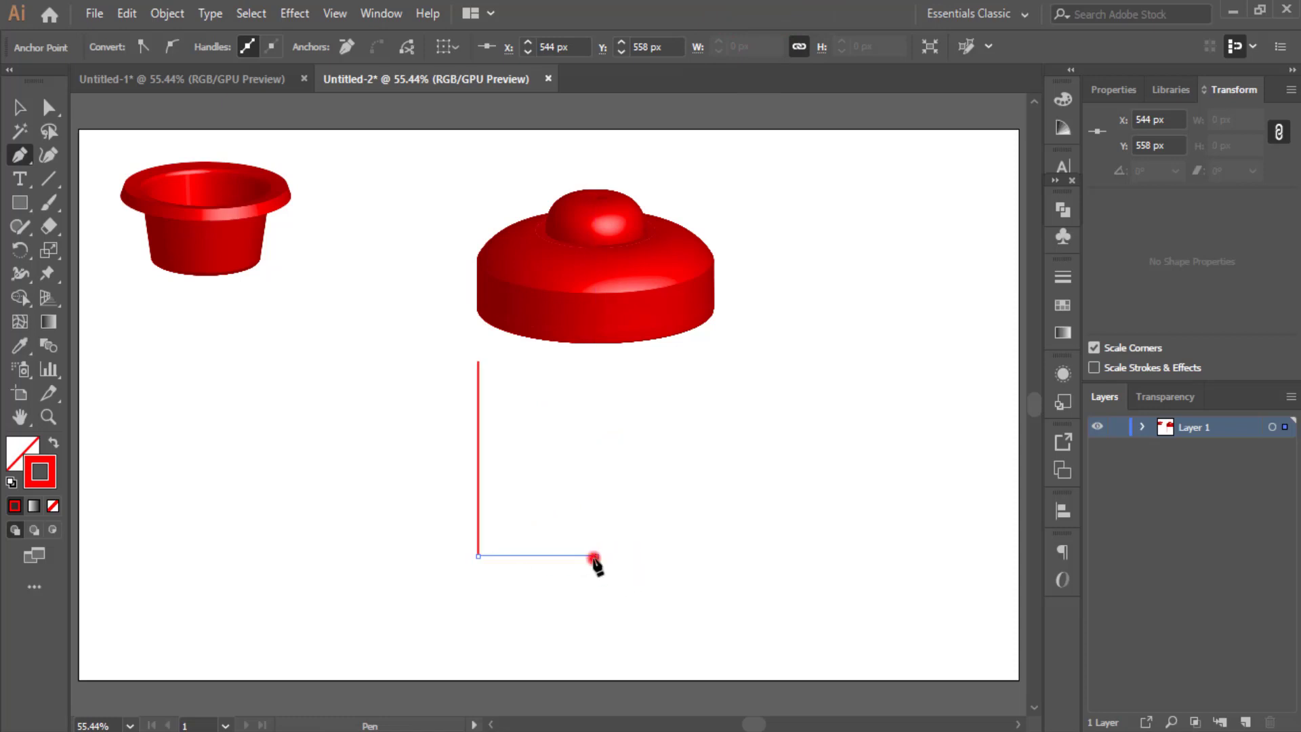
drag(596, 555, 641, 523)
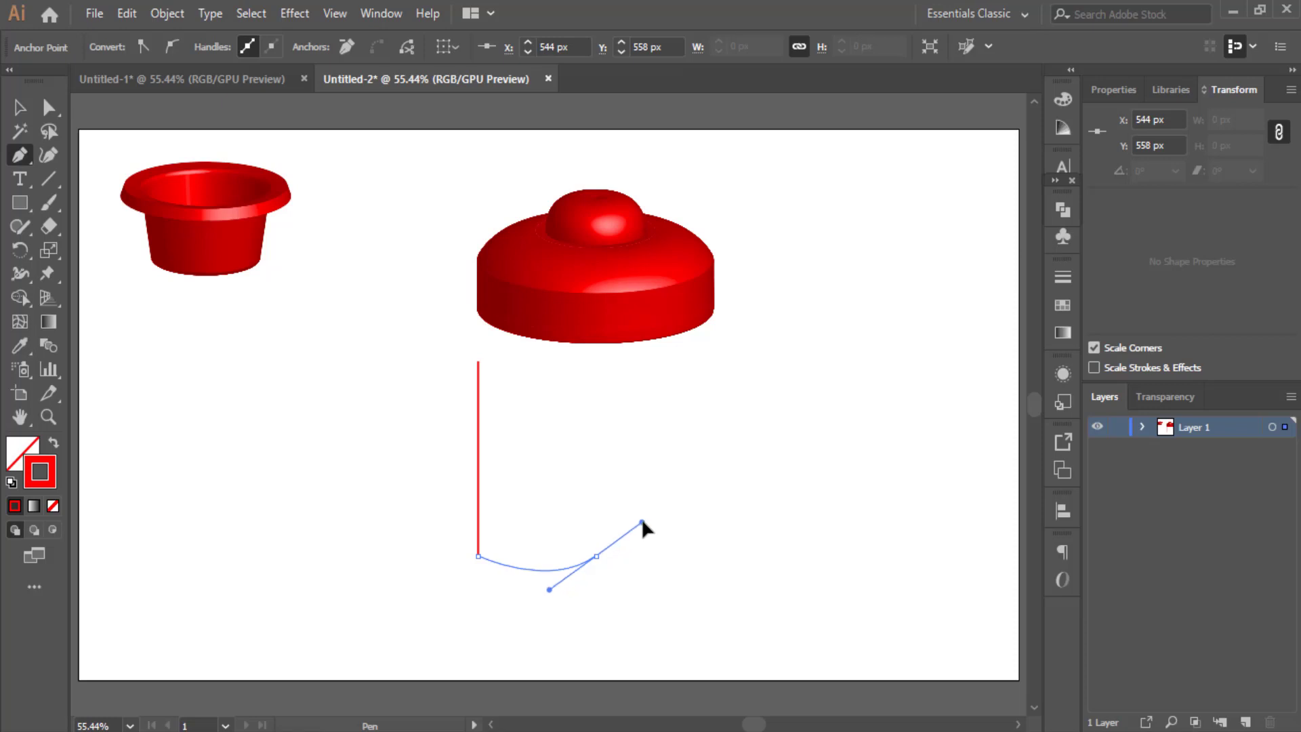
drag(641, 523, 666, 526)
click(23, 108)
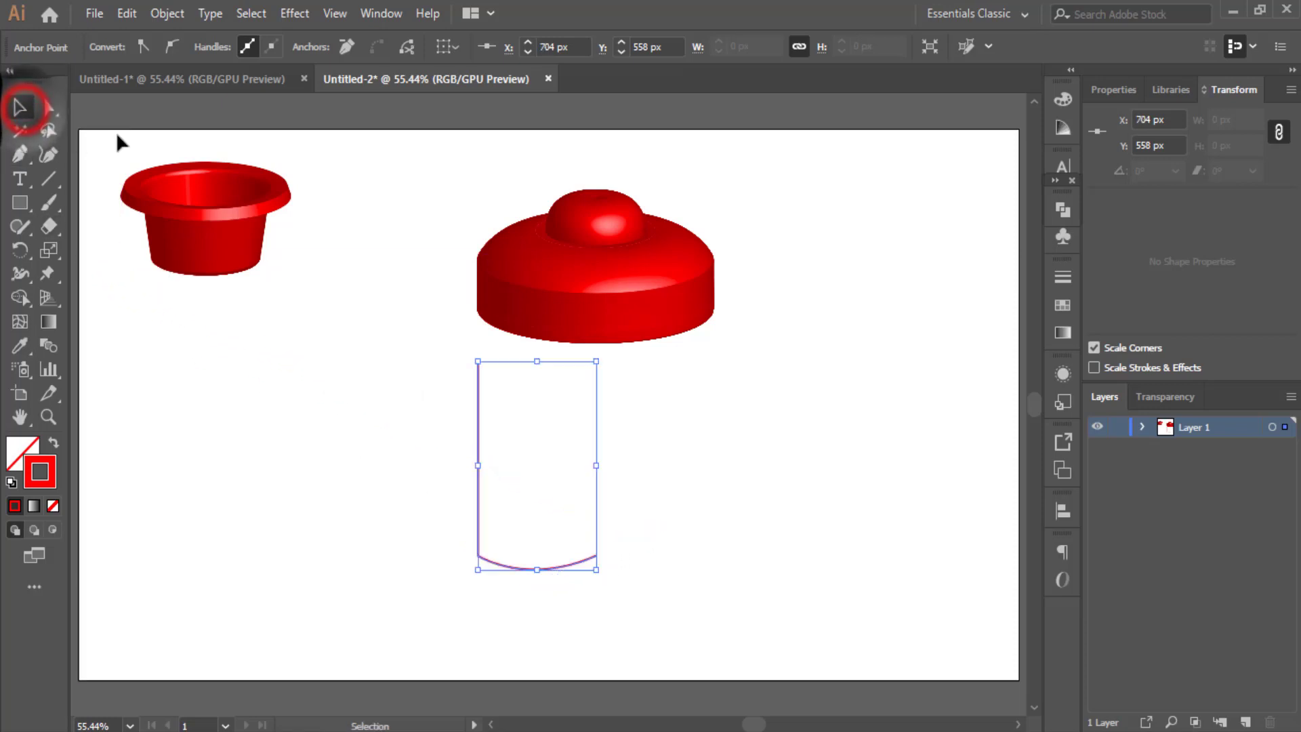
- Apply a 3D Revolve offset from the right edge, with preview on, to form the red cylinder
click(288, 17)
click(333, 124)
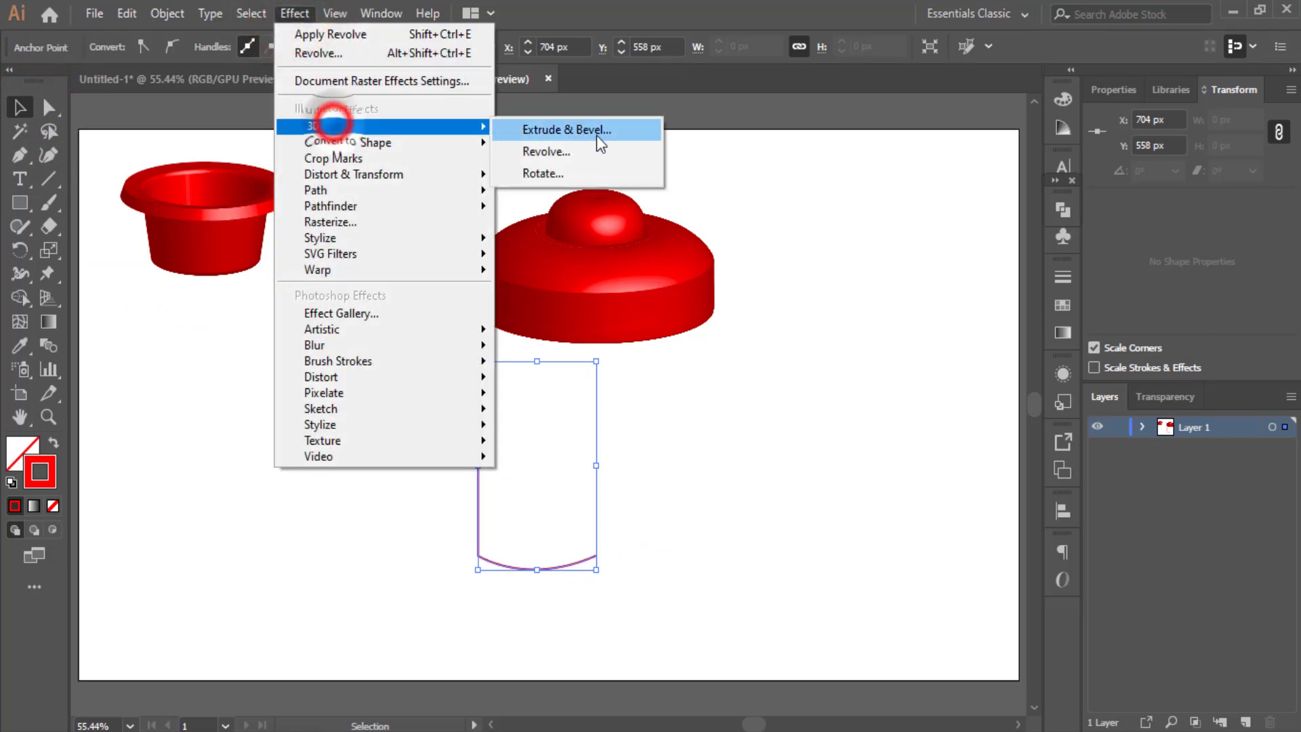
click(596, 156)
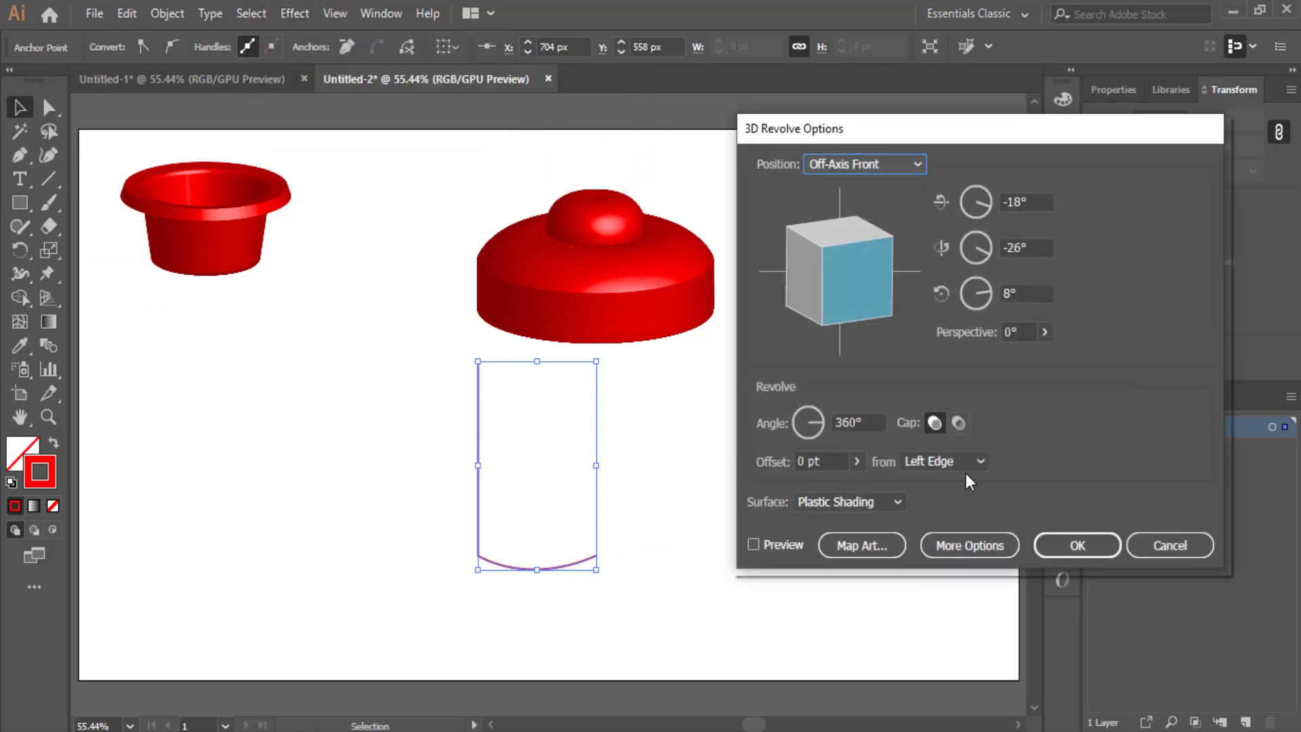
click(966, 465)
click(953, 503)
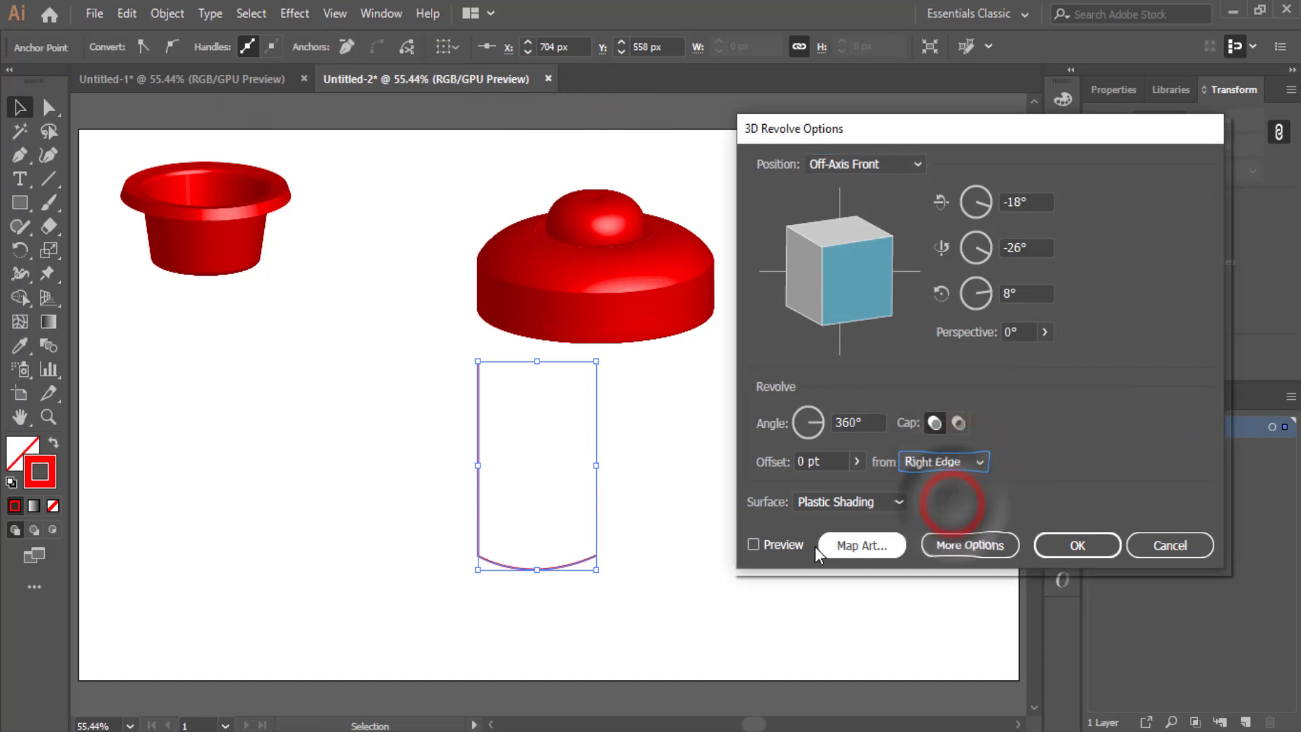
click(753, 545)
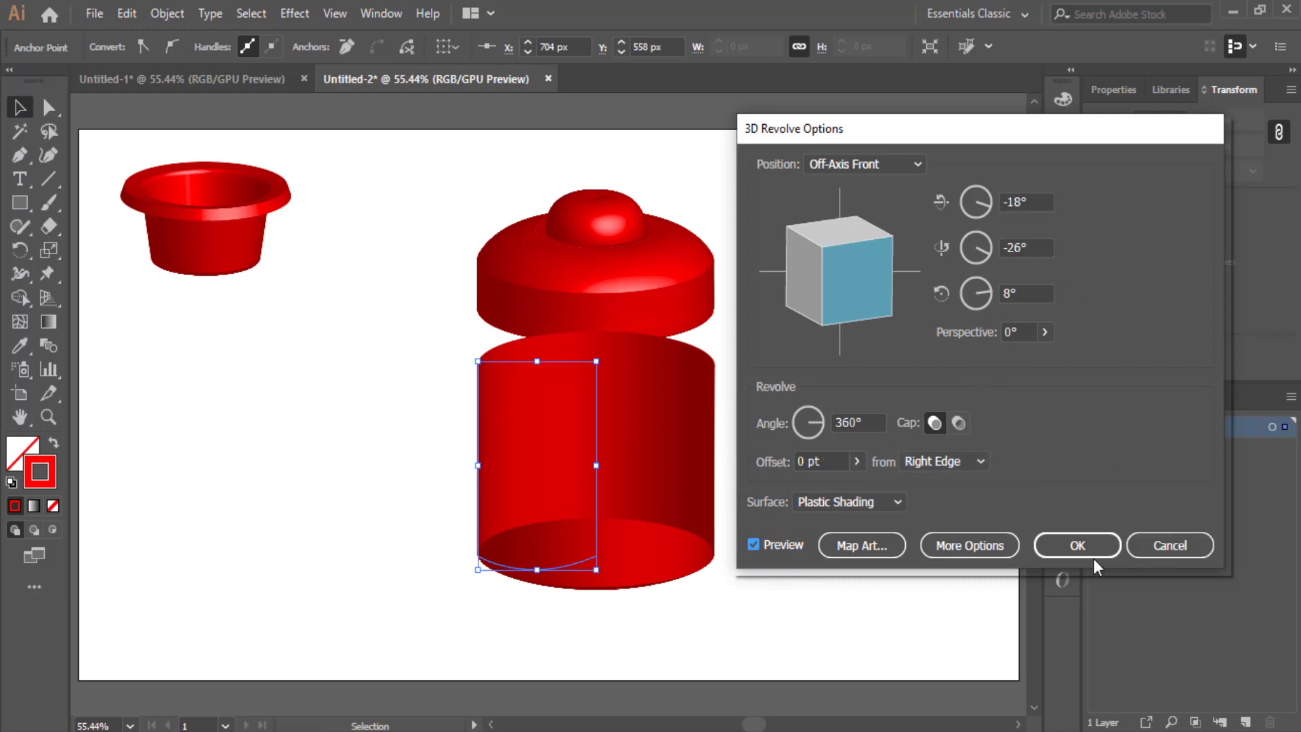
click(1080, 542)
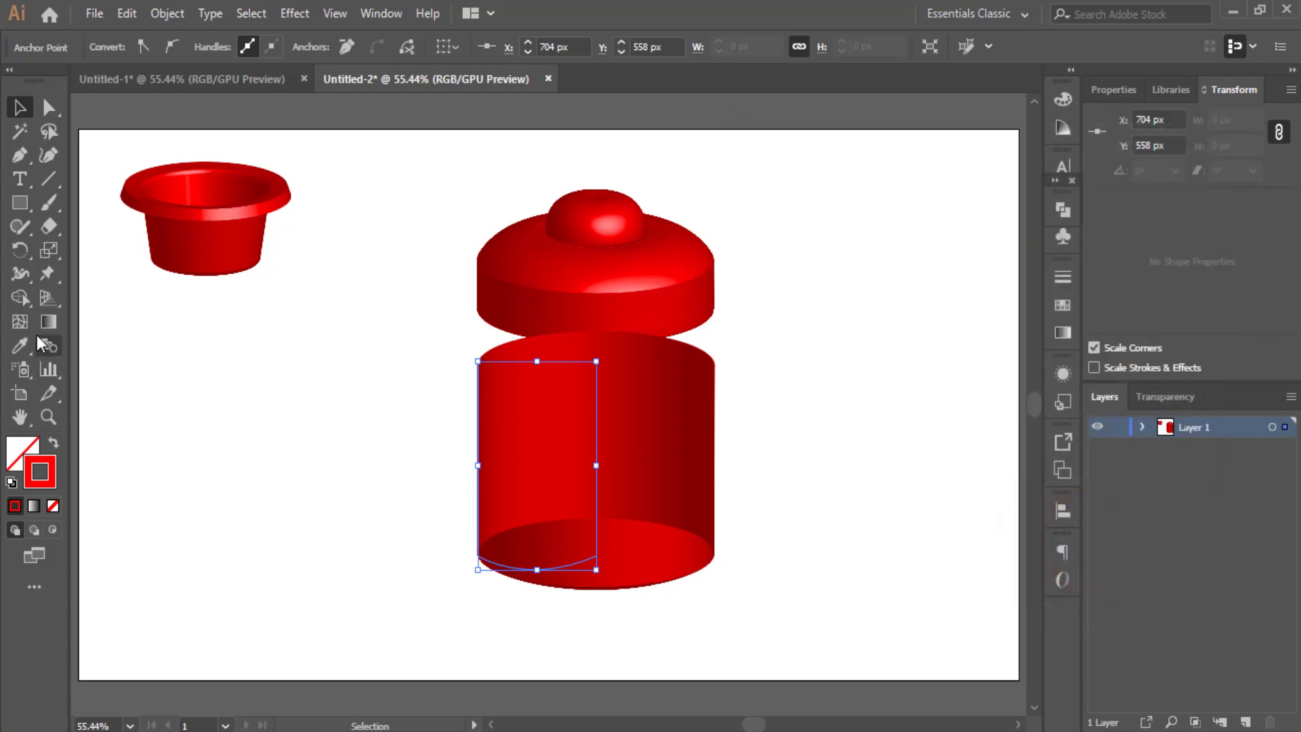
- Flatten the cylinder's curved base by adjusting its bottom anchor and handles
click(49, 107)
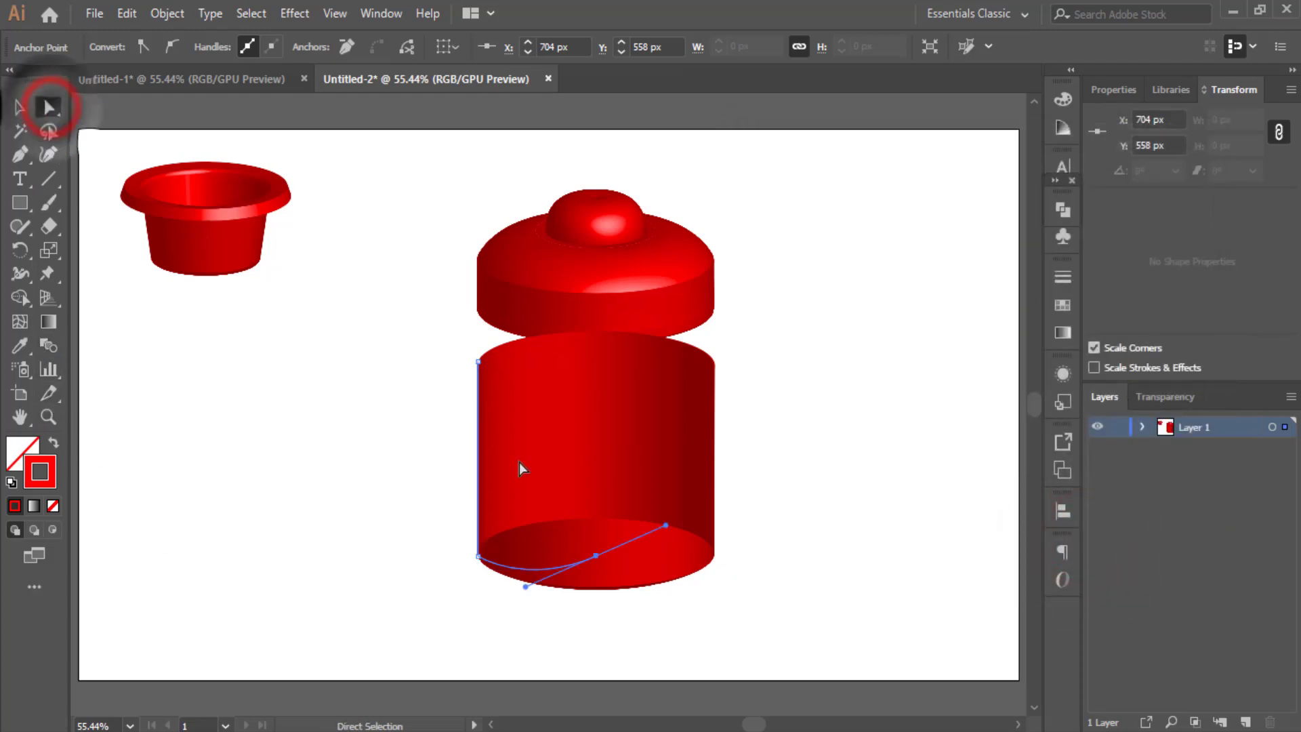
drag(526, 587, 519, 578)
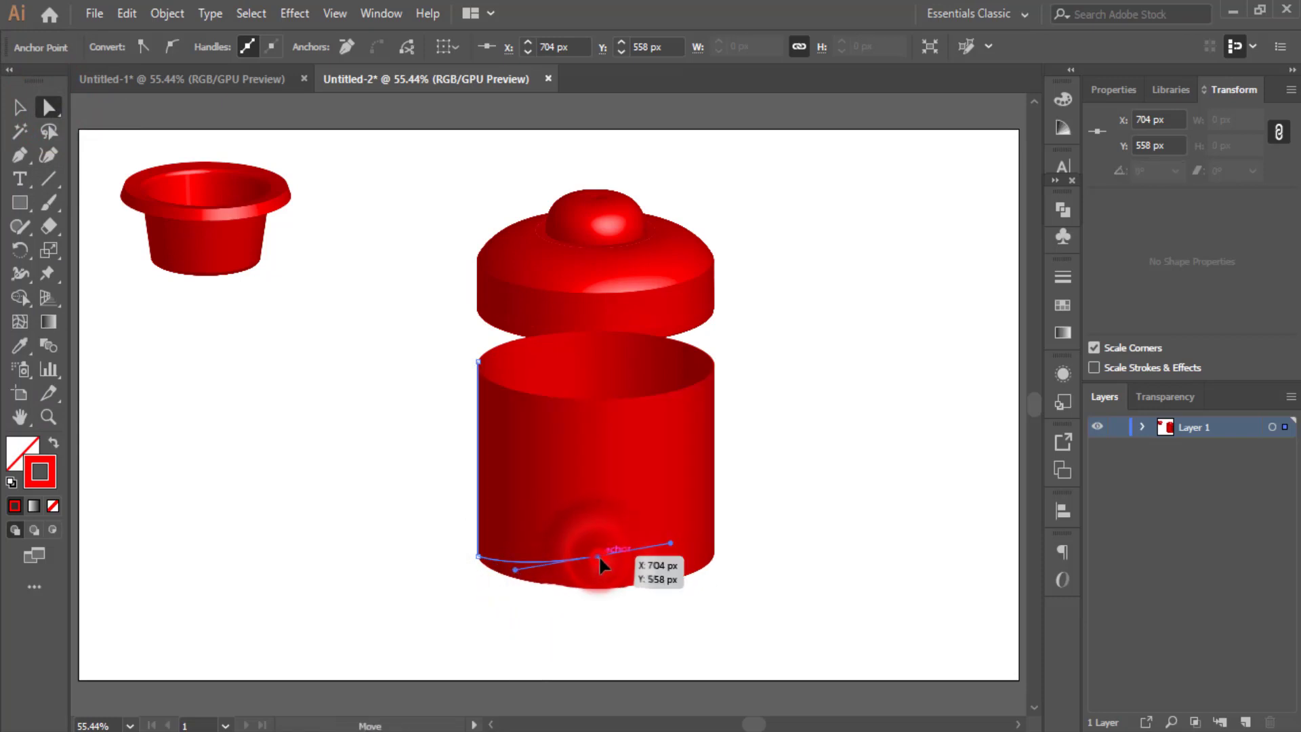
drag(595, 555, 602, 563)
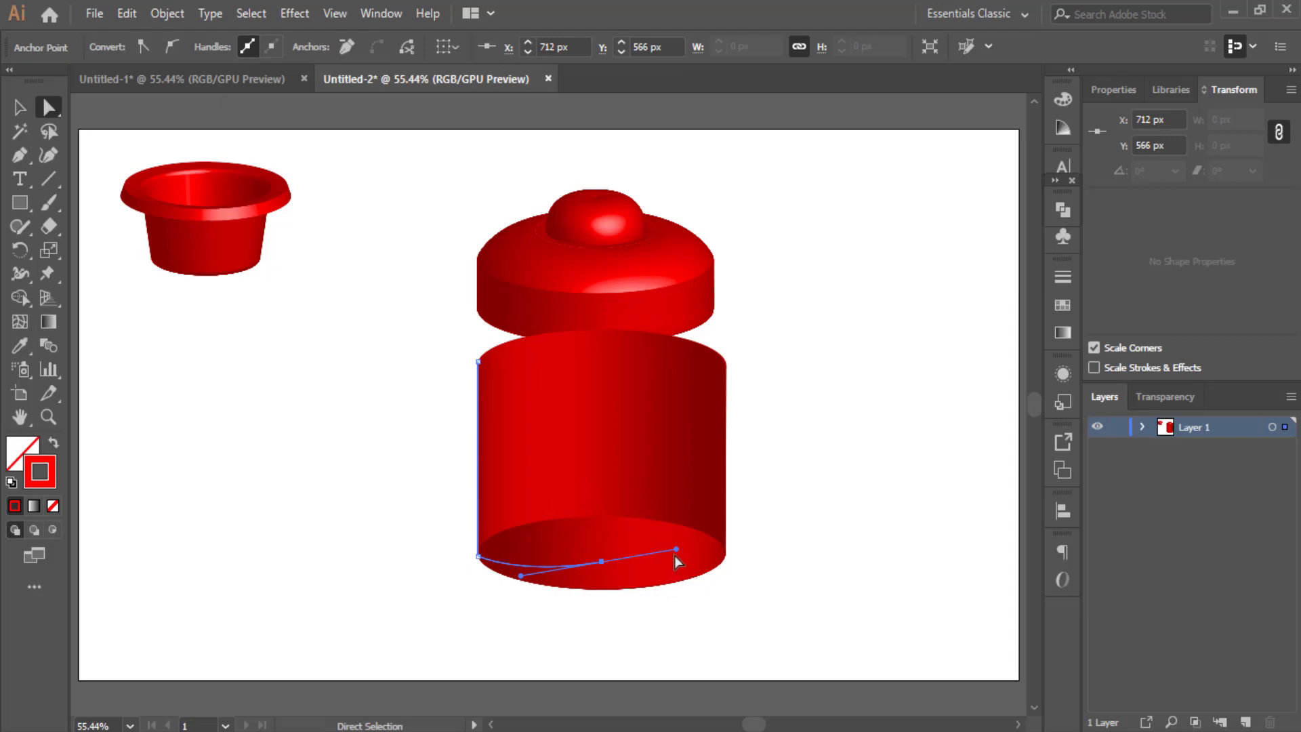
drag(678, 550, 658, 560)
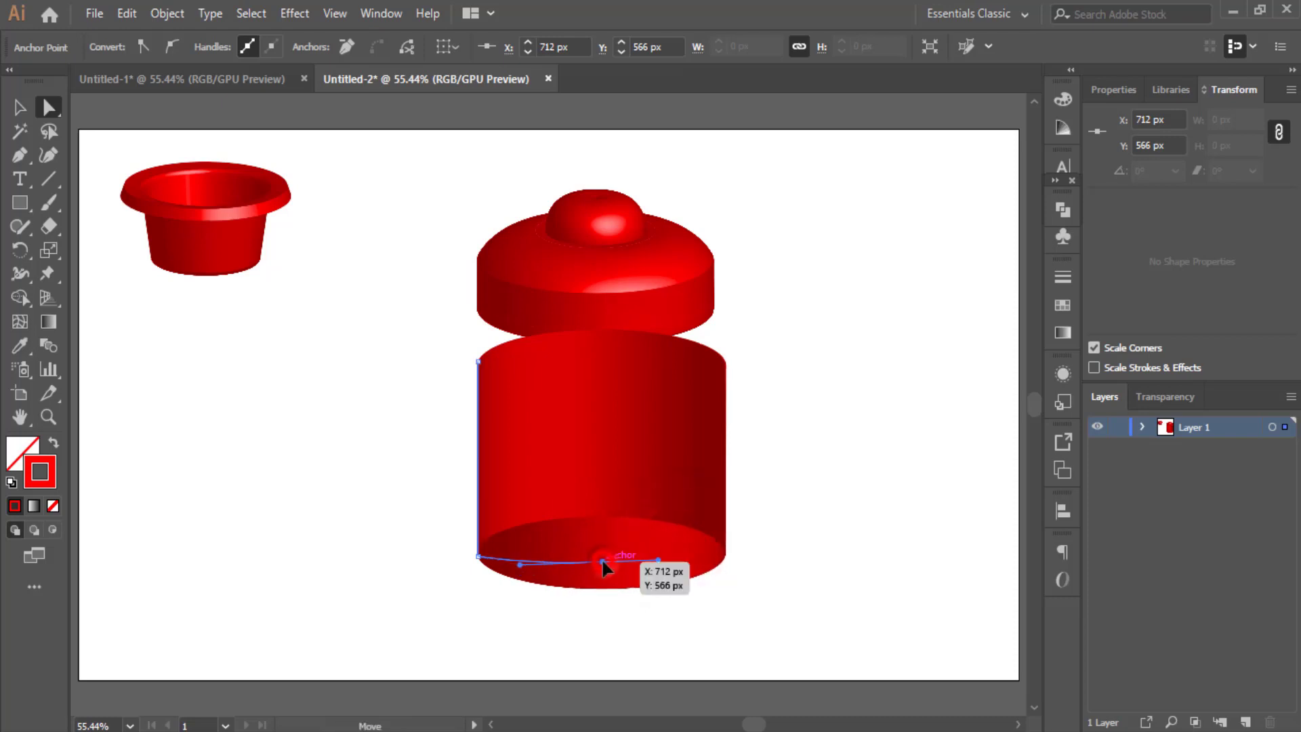
drag(602, 562, 602, 567)
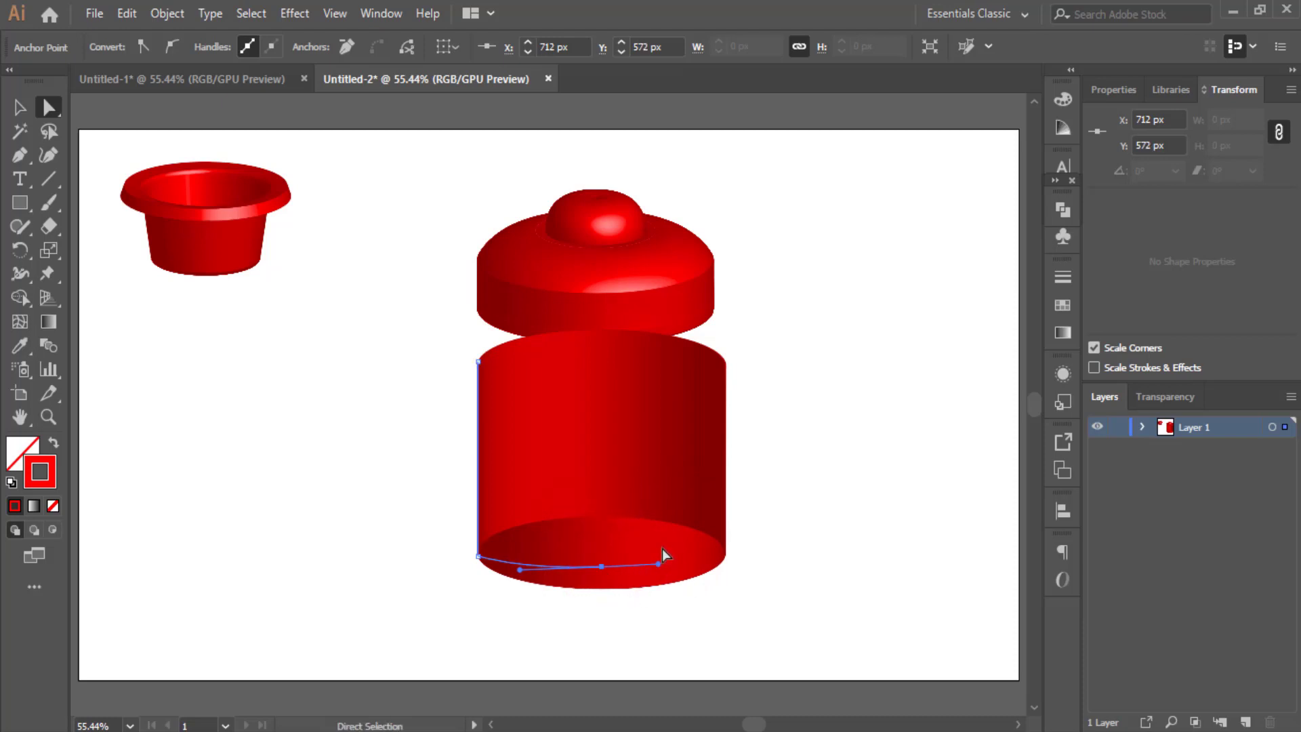
- Send the body behind the lid and give it a dark navy stroke
click(677, 457)
right_click(535, 388)
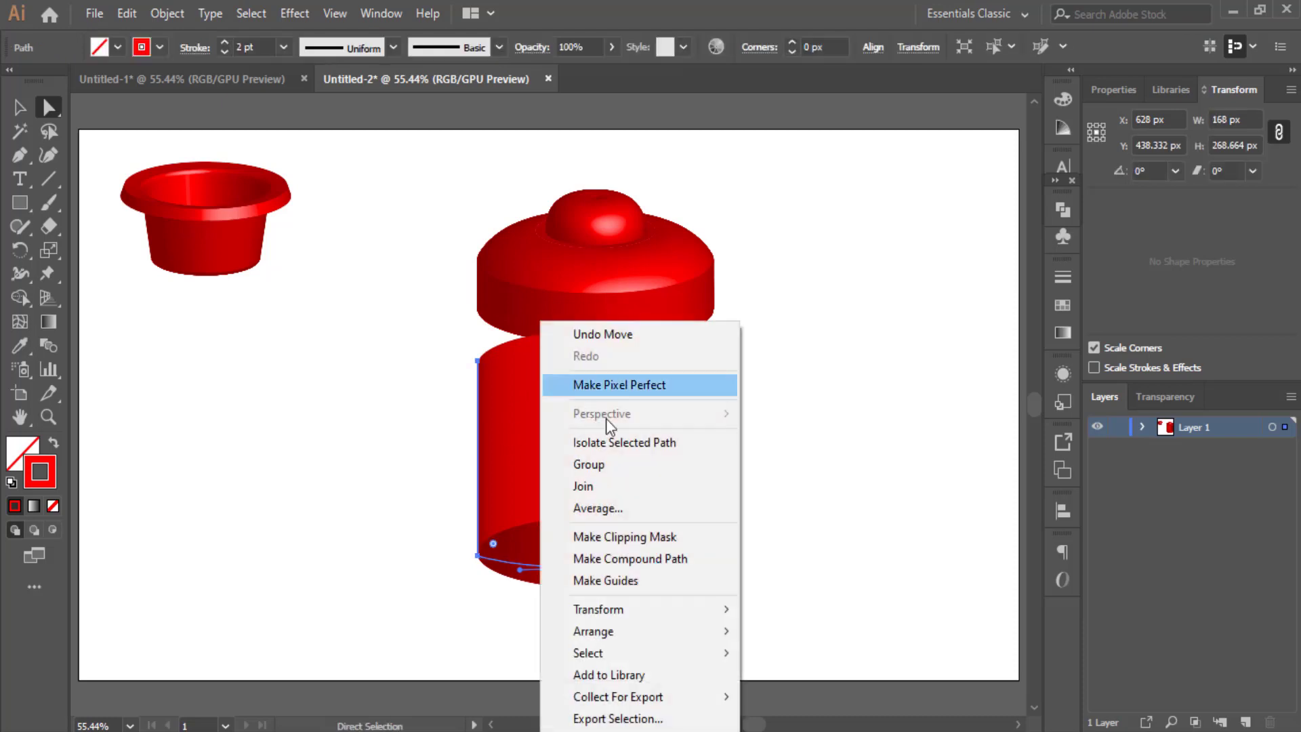
mouse_move(631, 631)
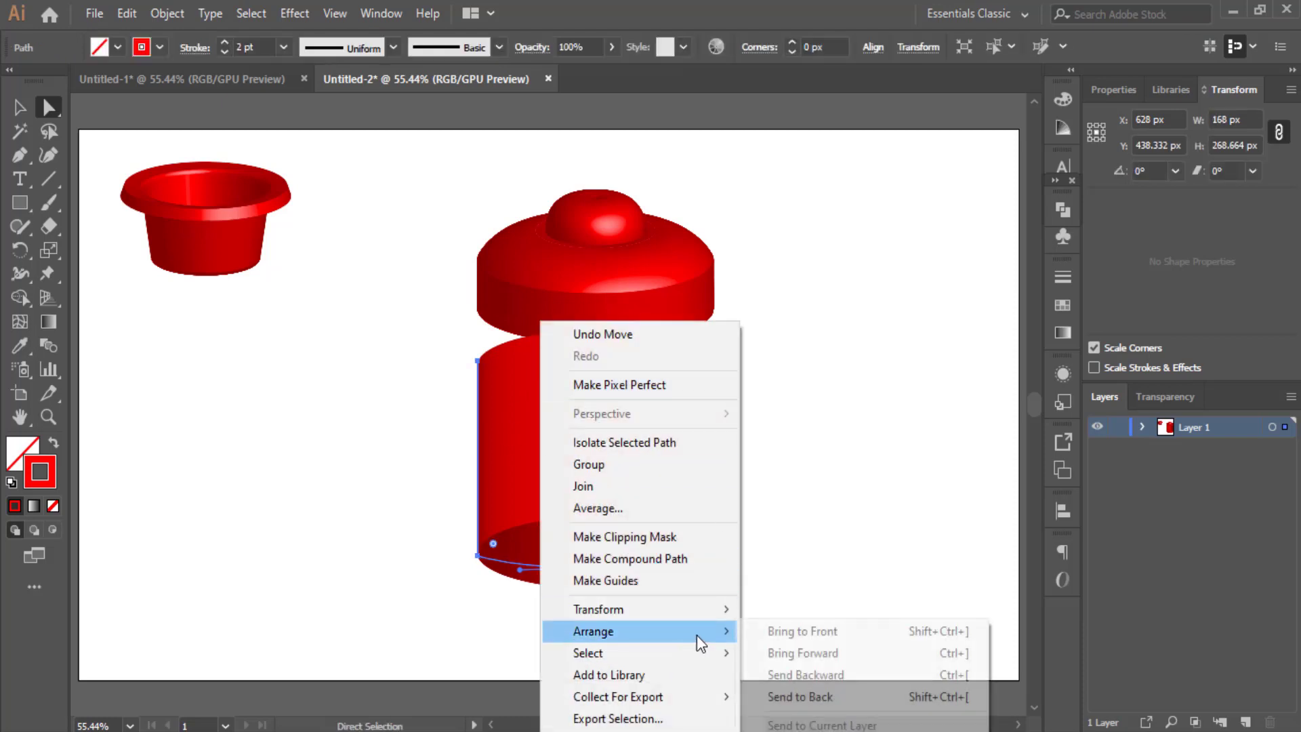
click(803, 694)
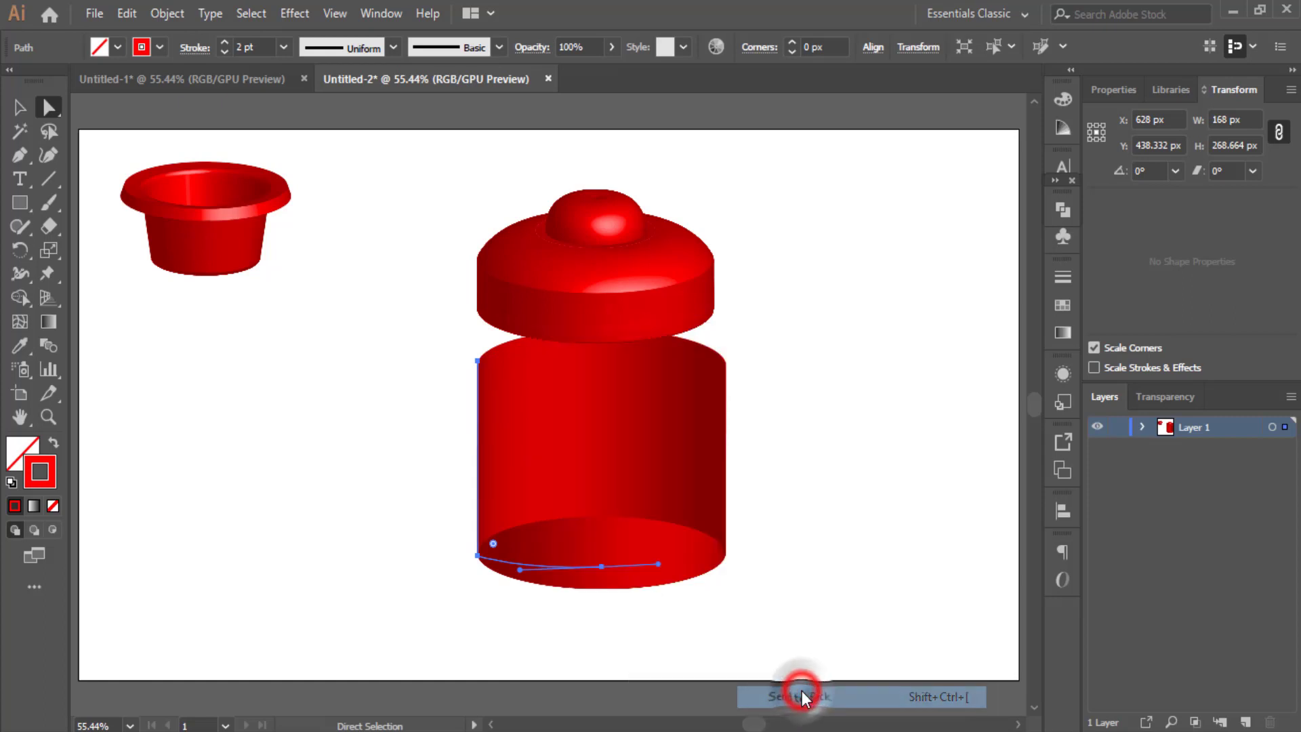
click(160, 46)
click(173, 94)
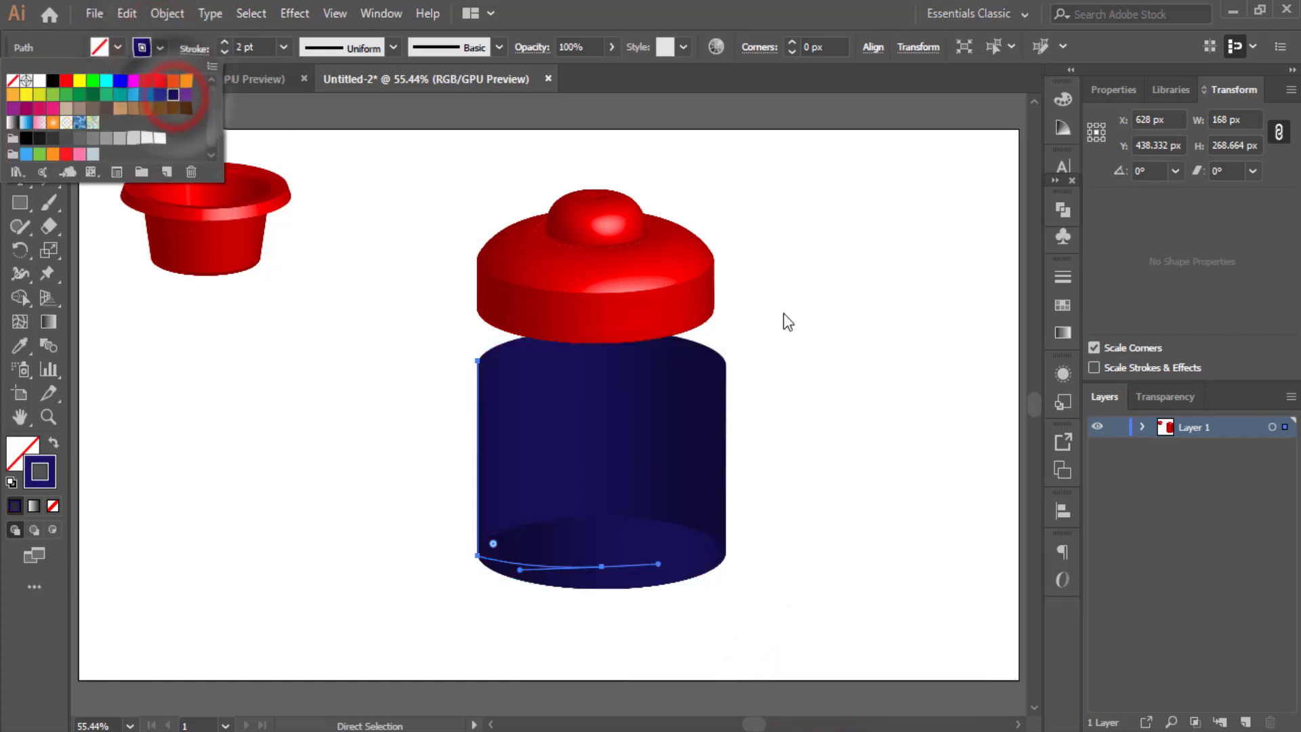
- Refine the base further by raising and flattening the handles around the bottom anchor
click(601, 568)
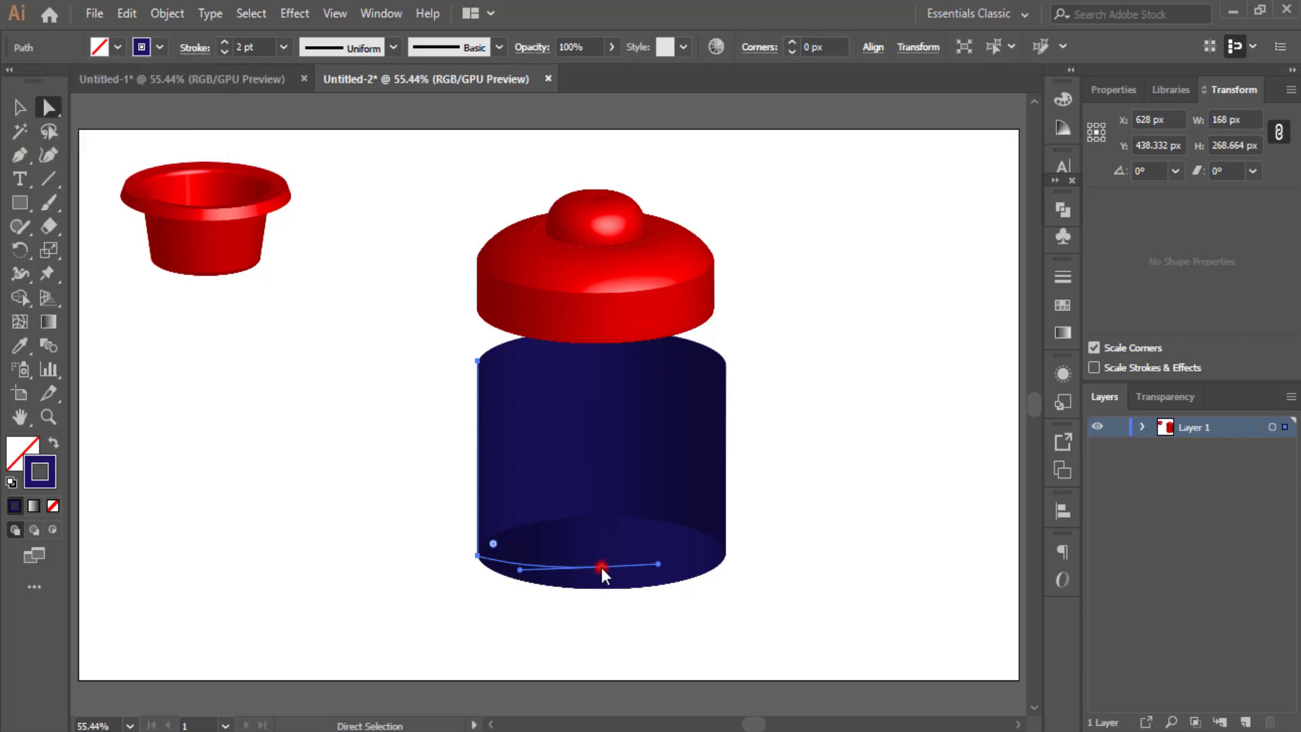
drag(520, 570, 520, 564)
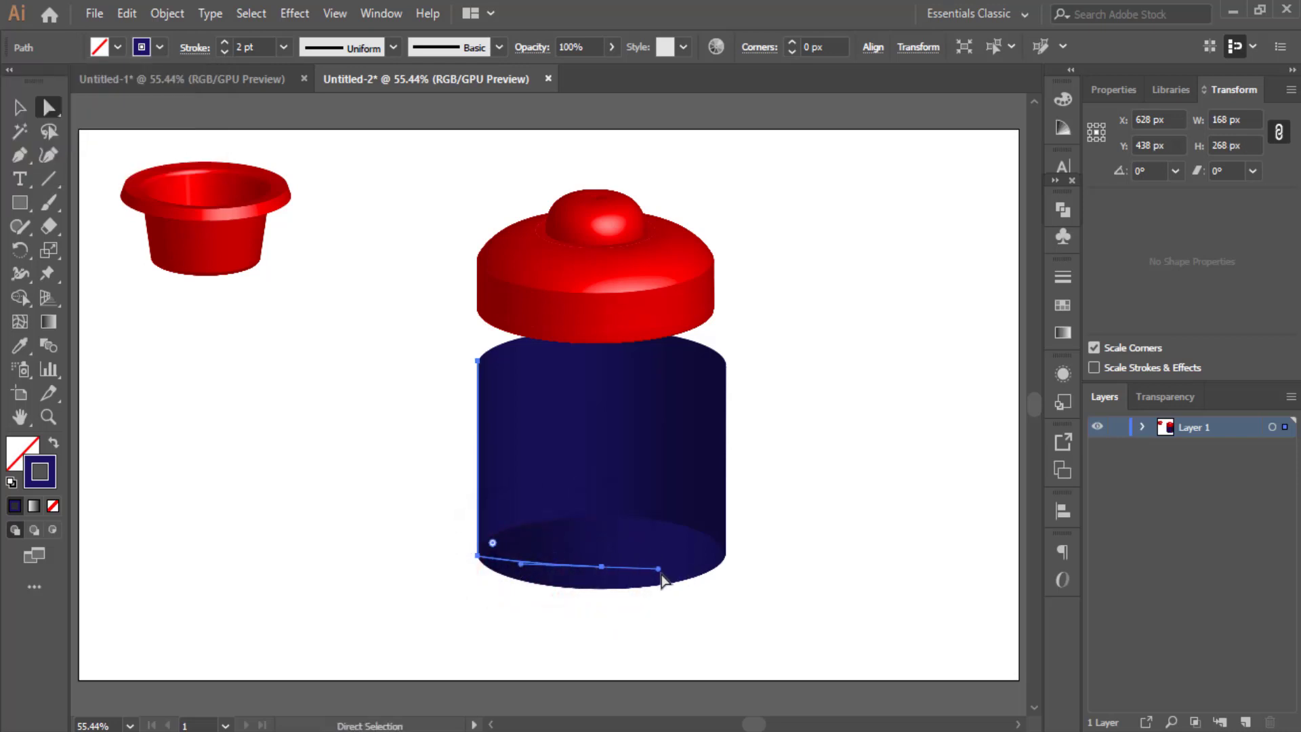
drag(658, 570, 654, 567)
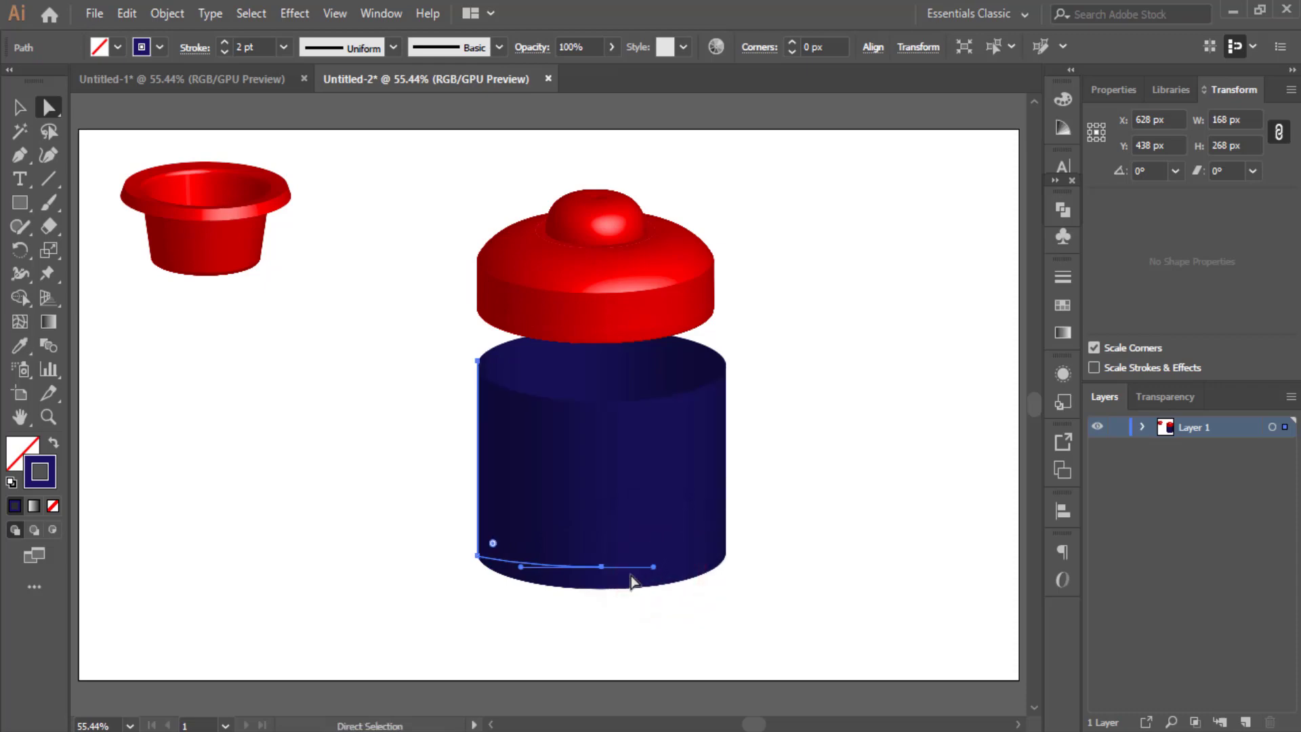
click(602, 567)
- Select the bottom anchors and pull the base handle slightly lower
click(603, 567)
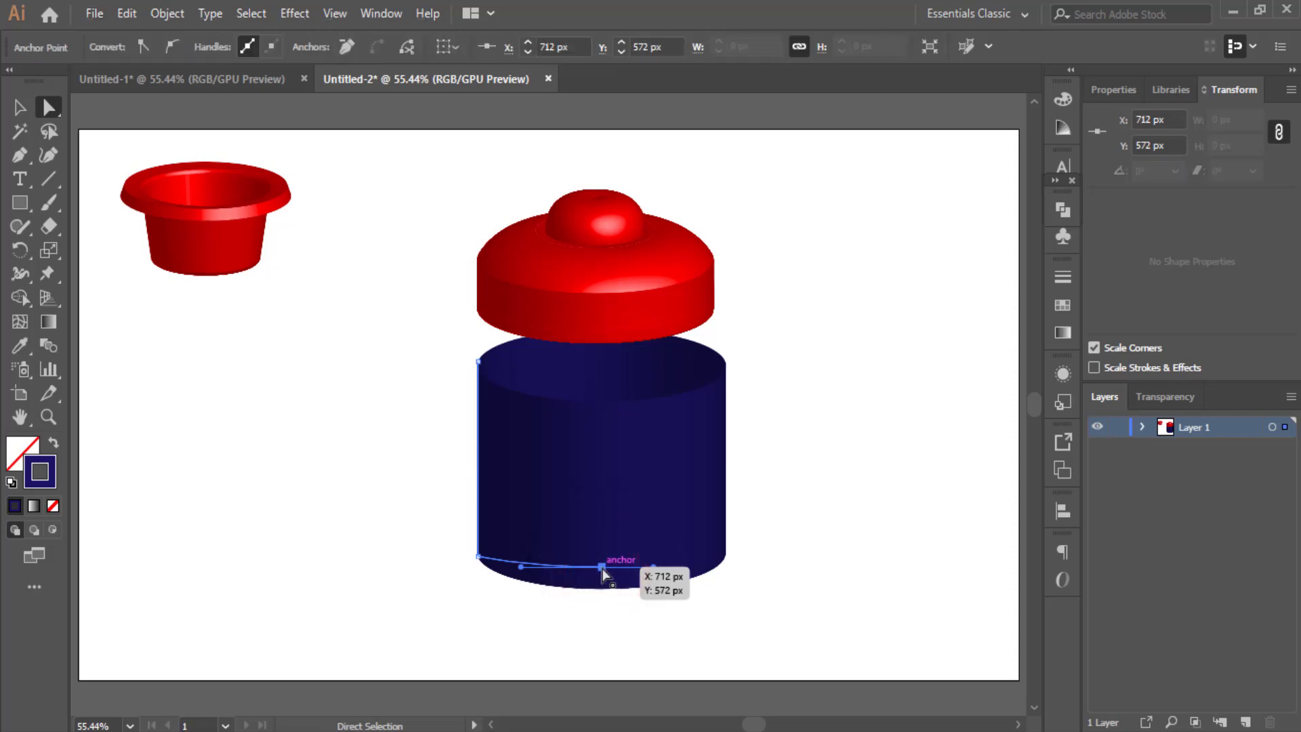
click(653, 568)
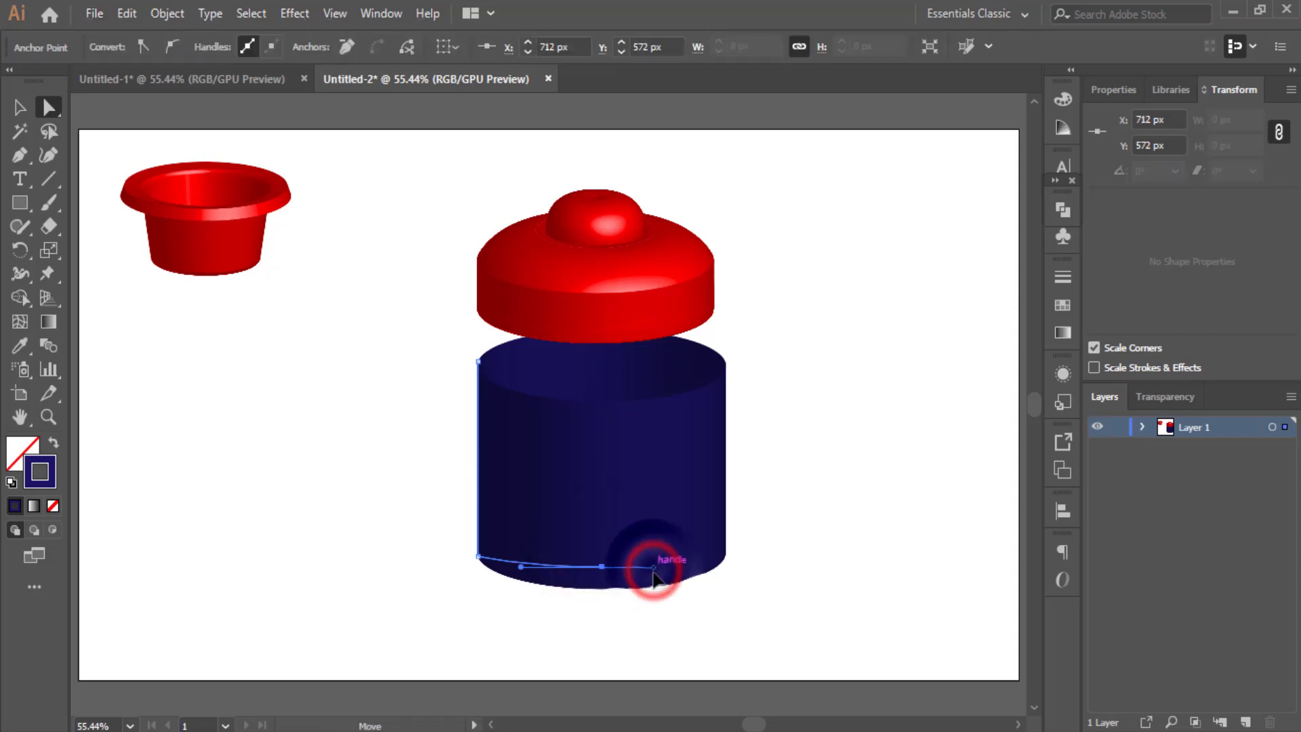
drag(524, 568, 526, 583)
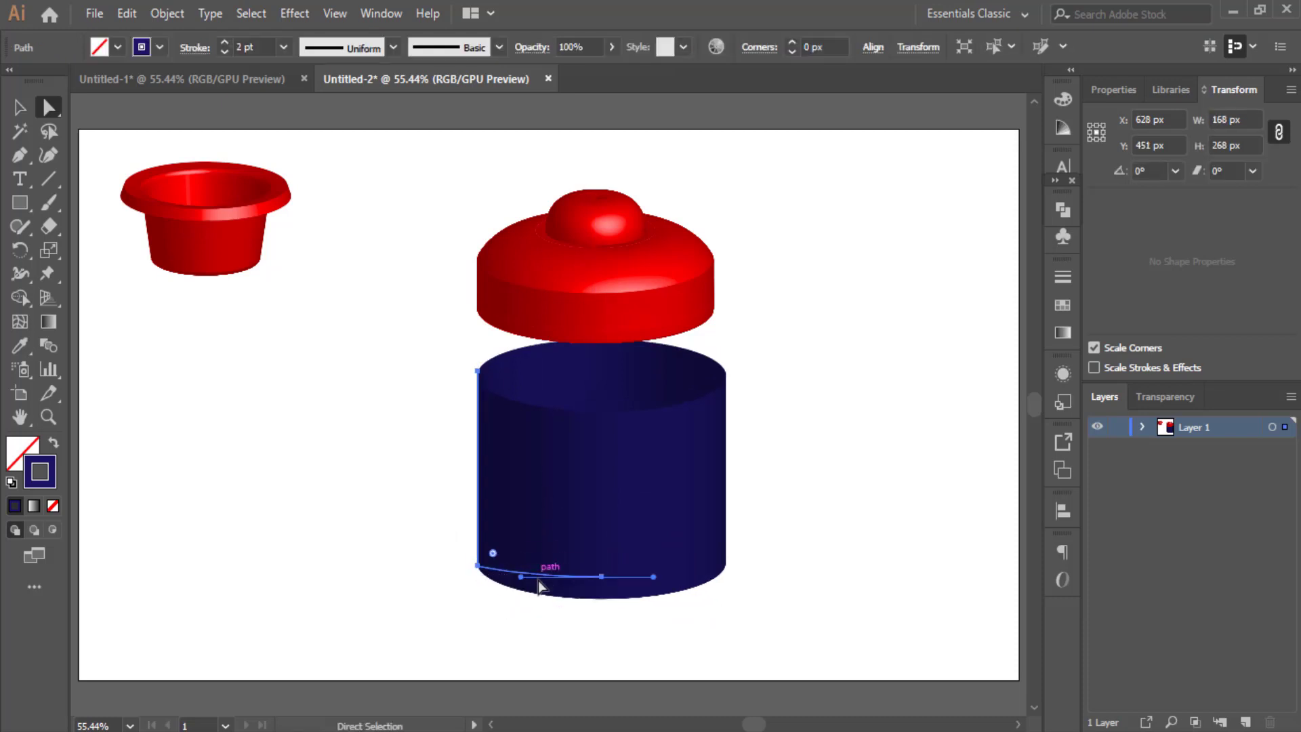
scroll(502, 571, down, 1)
- Nudge the bottom-left anchor down with Shift+Down until the profile is 390 px tall
drag(465, 538, 595, 598)
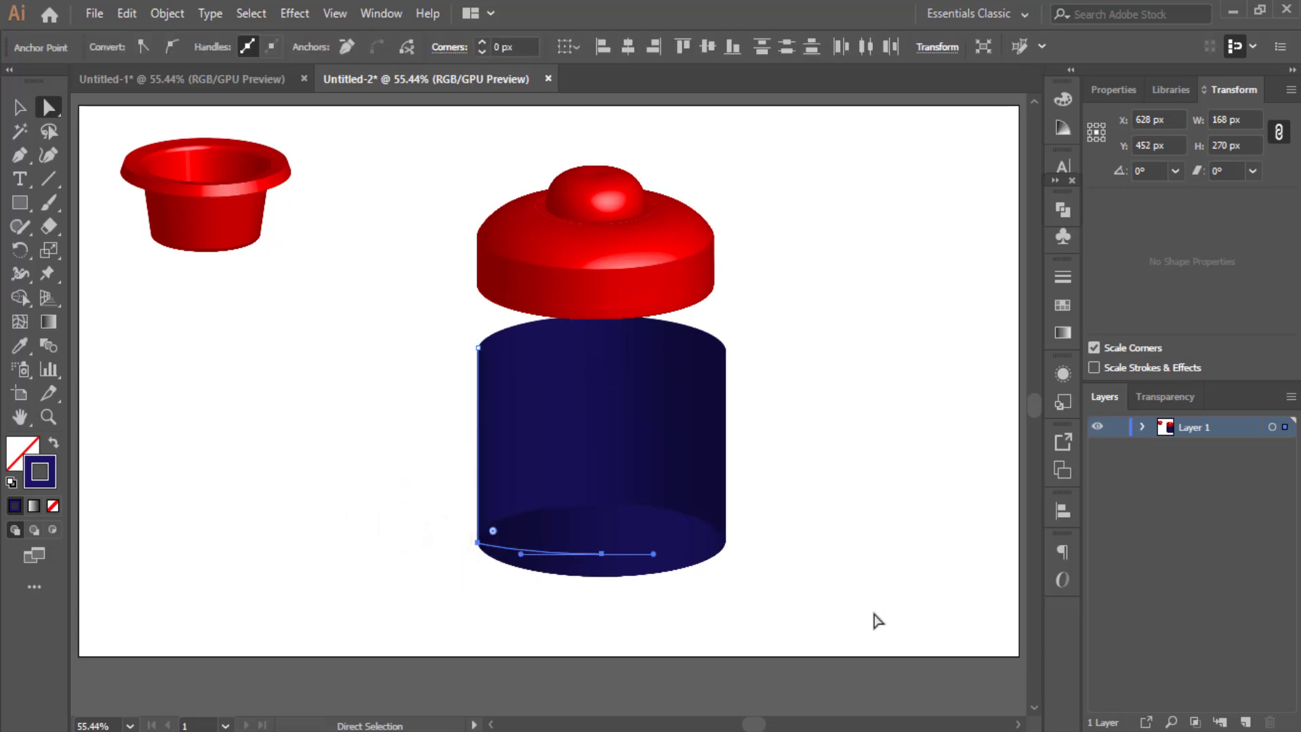
key(shift+Down)
key(shift+Down)
key(shift+Down)
key(shift+Down)
key(shift+Down)
key(shift+Down)
key(shift+Down)
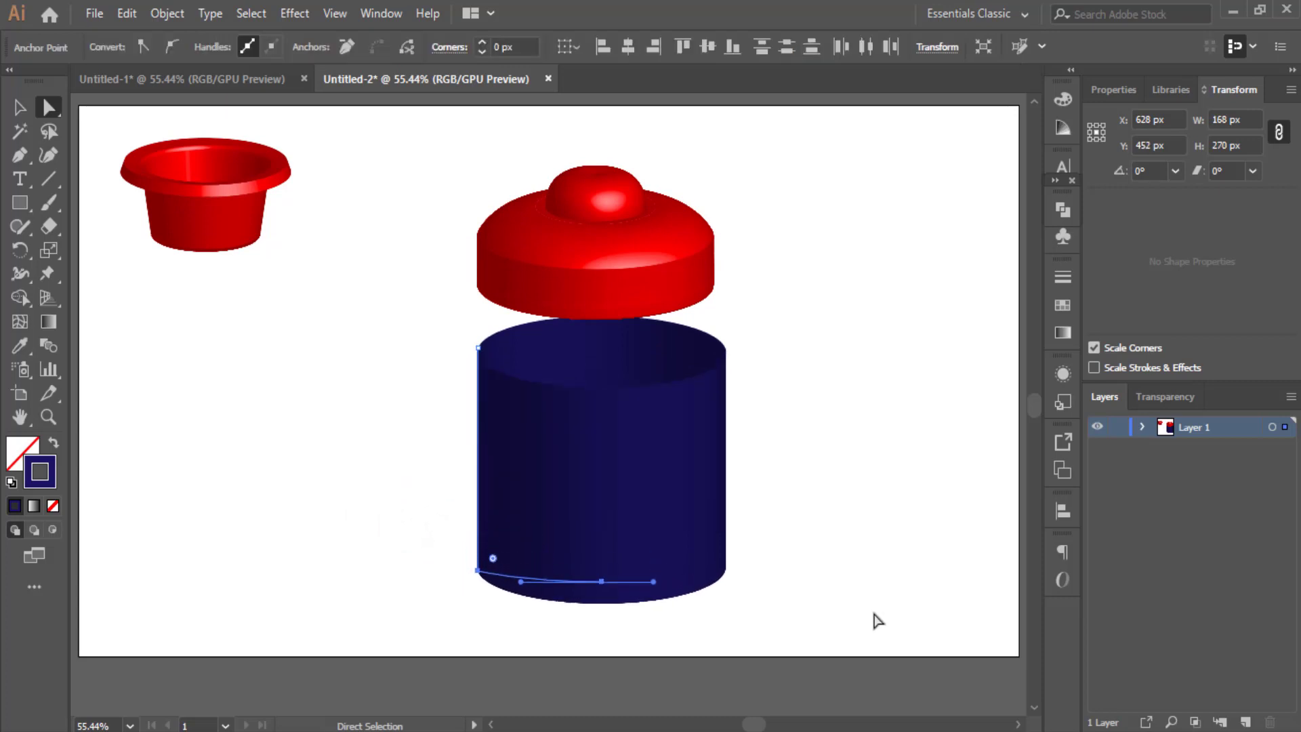
key(shift+Down)
key(shift+Down)
key(shift+Down)
key(shift+Down)
key(shift+Down)
key(shift+Down)
key(shift+Down)
key(shift+Down)
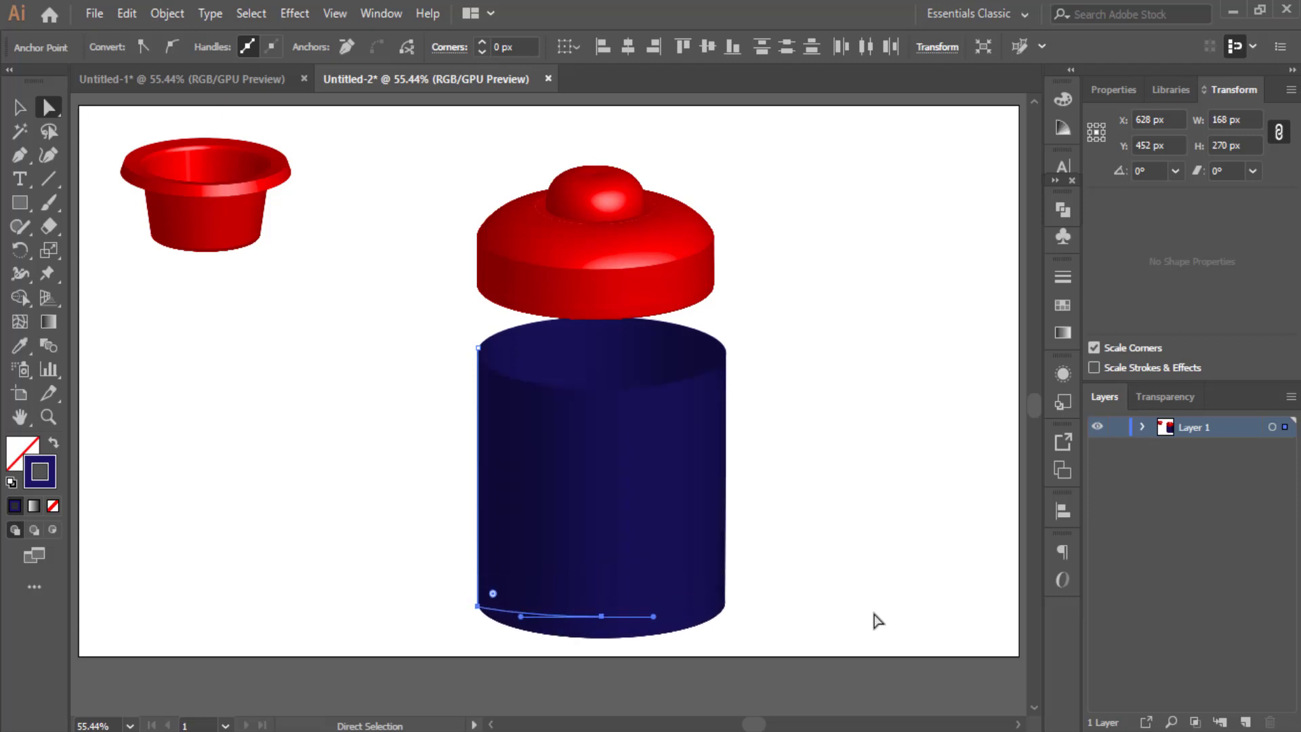
key(shift+Down)
key(shift+Down)
key(shift+Down)
key(shift+Down)
key(shift+Down)
key(shift+Down)
key(shift+Down)
key(shift+Down)
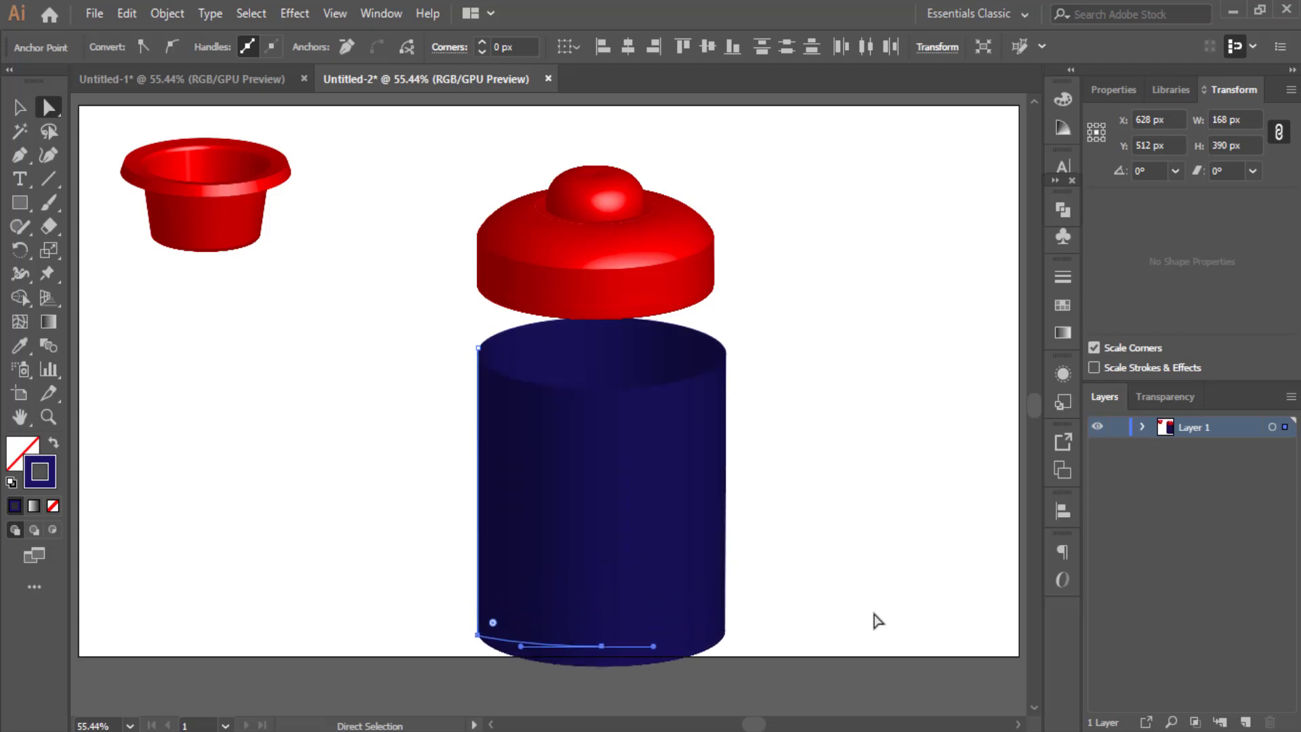
scroll(679, 467, down, 3)
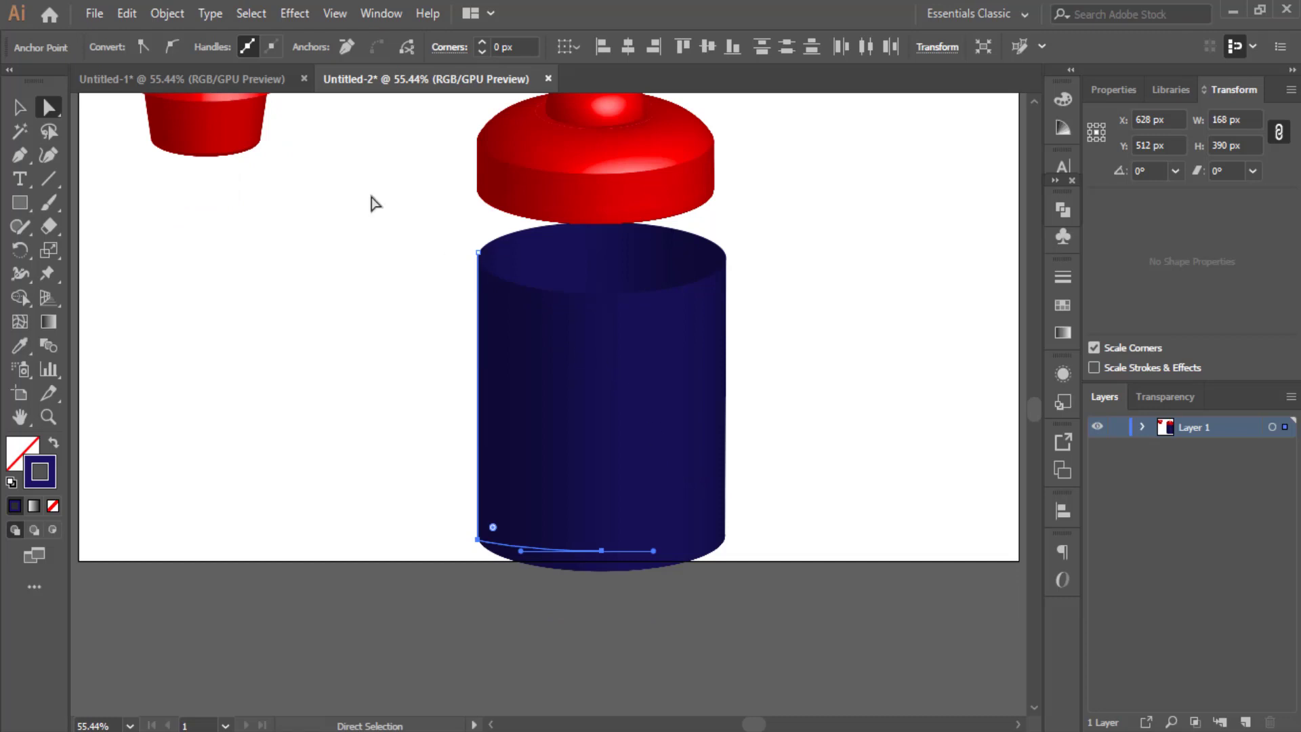
- Nudge the body up toward the lid and scale it down to about 152 × 353 px
click(18, 108)
click(644, 375)
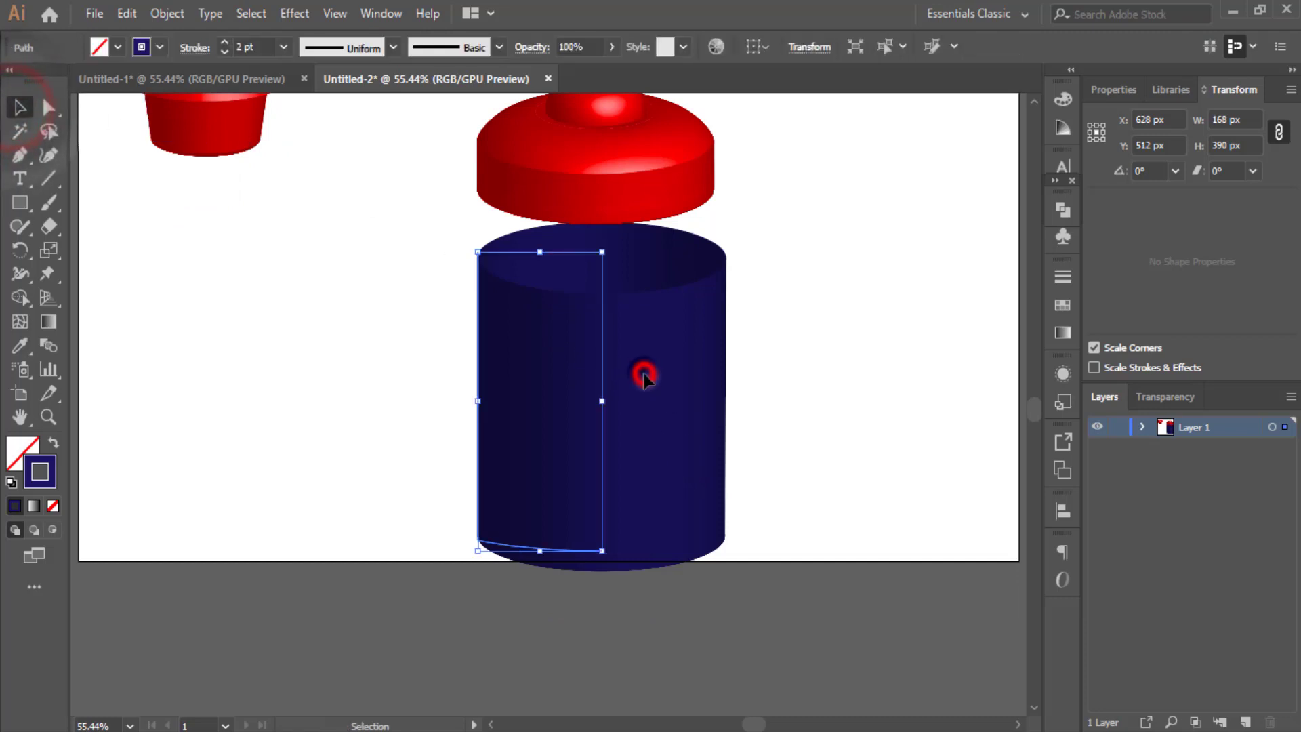
key(Up)
key(Up)
key(Up)
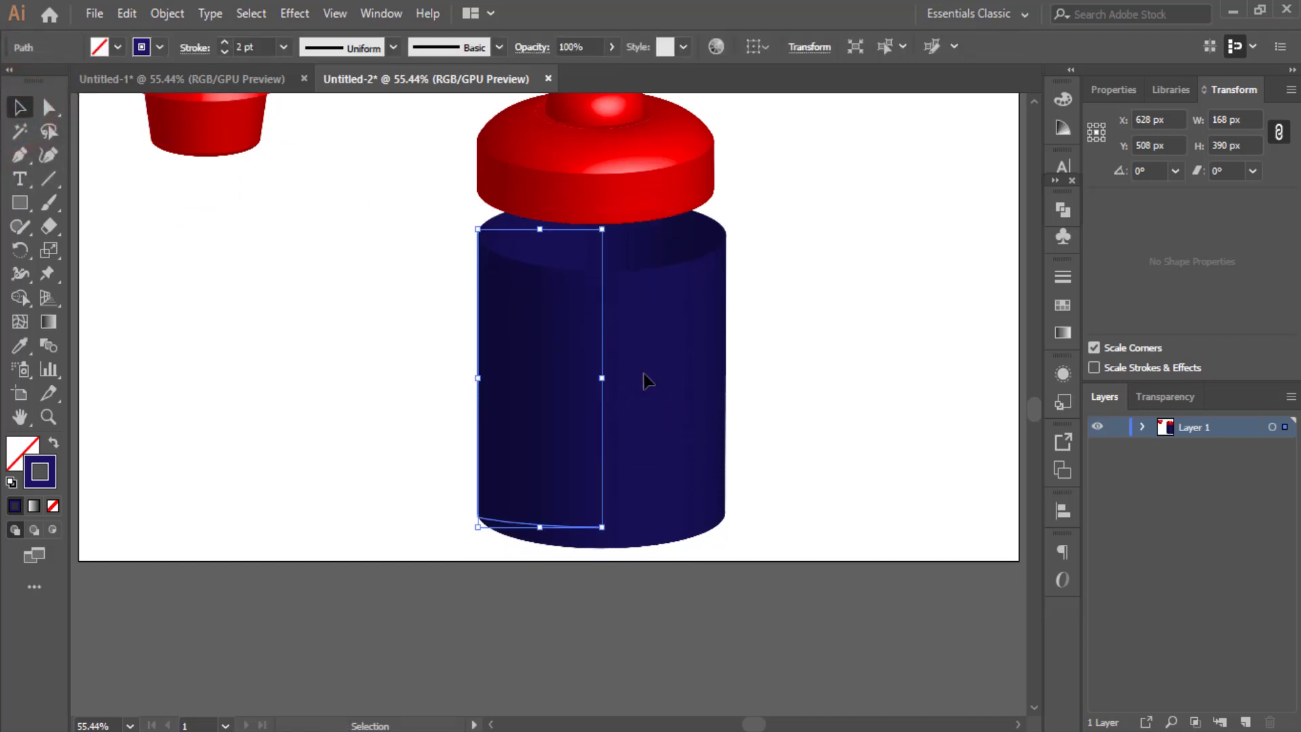
key(Up)
key(Up)
key(Up)
key(Up)
key(Up)
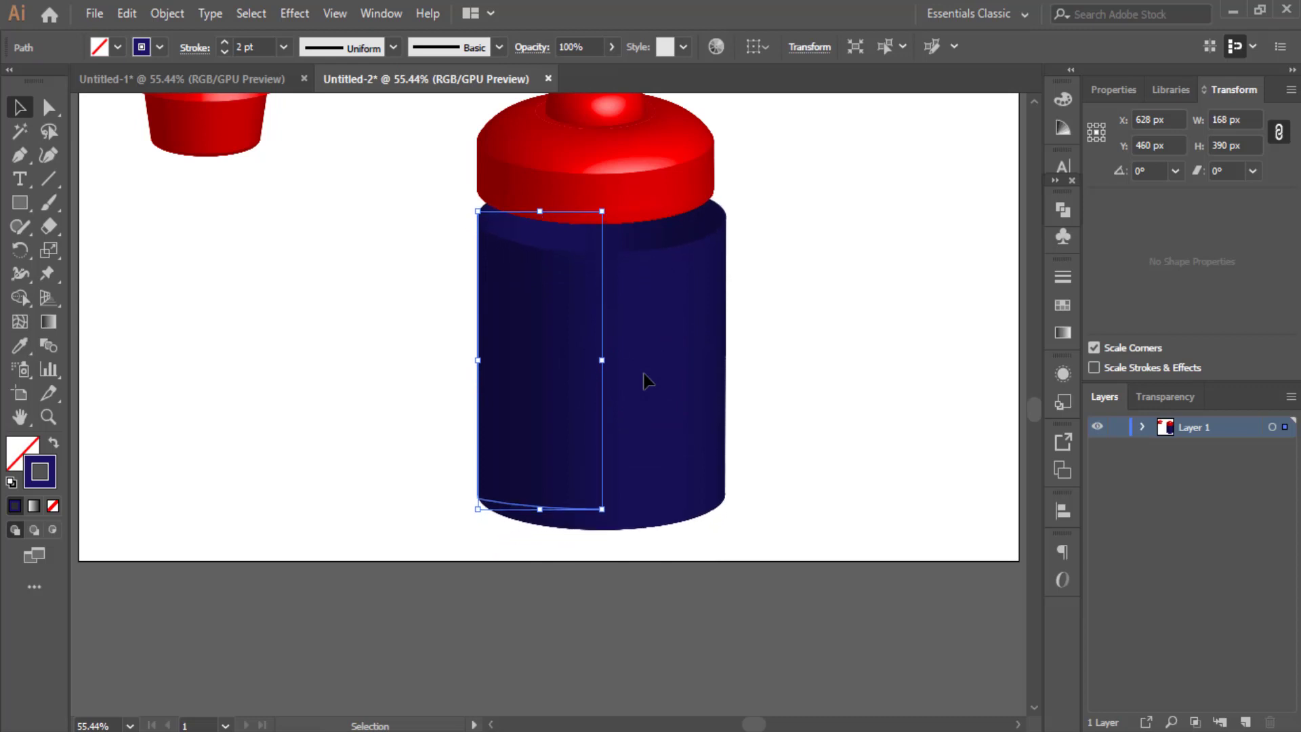
key(Up)
key(Up)
key(Up)
key(Up)
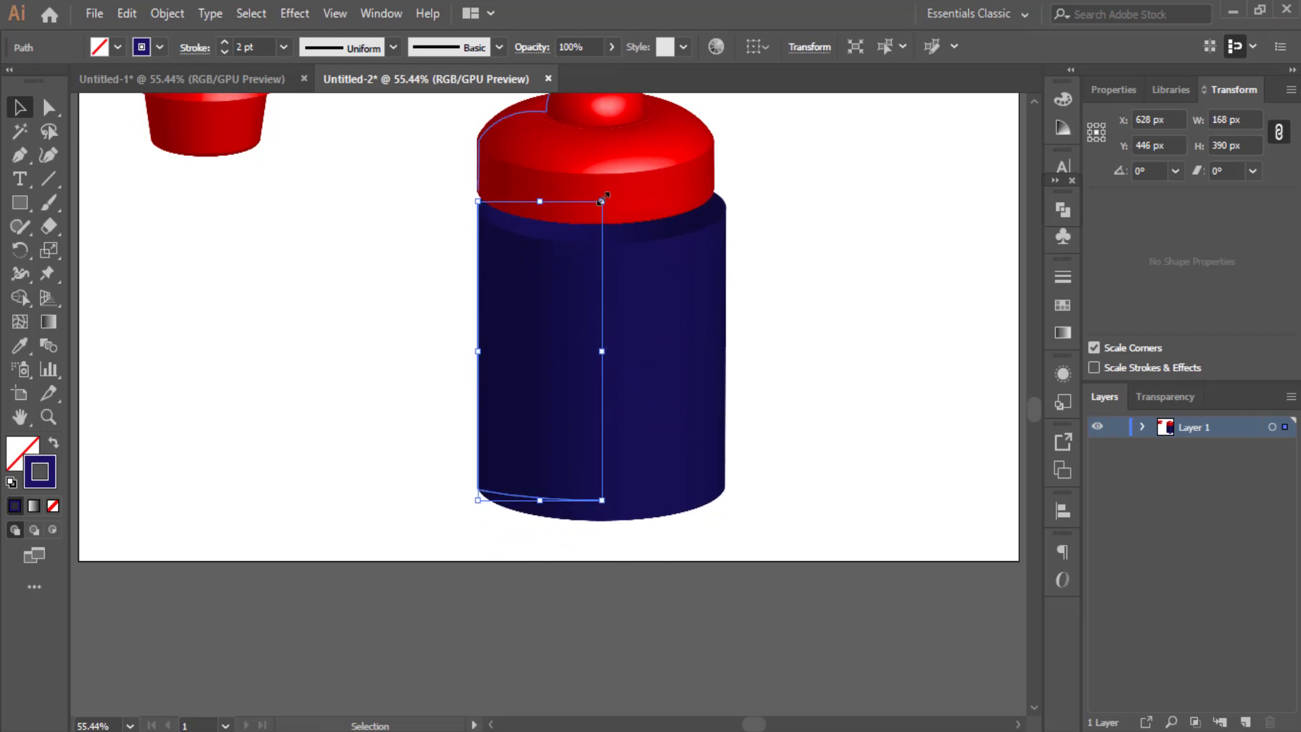
drag(601, 198, 596, 216)
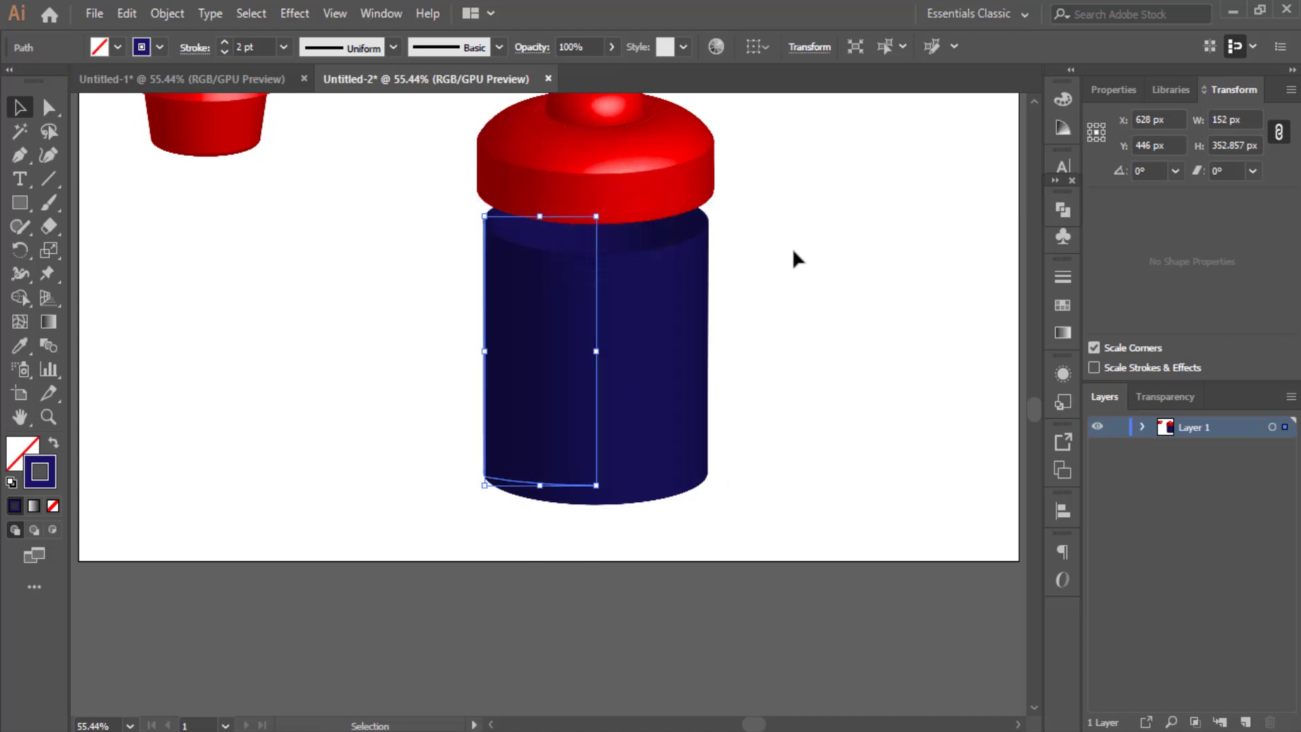
scroll(753, 298, up, 2)
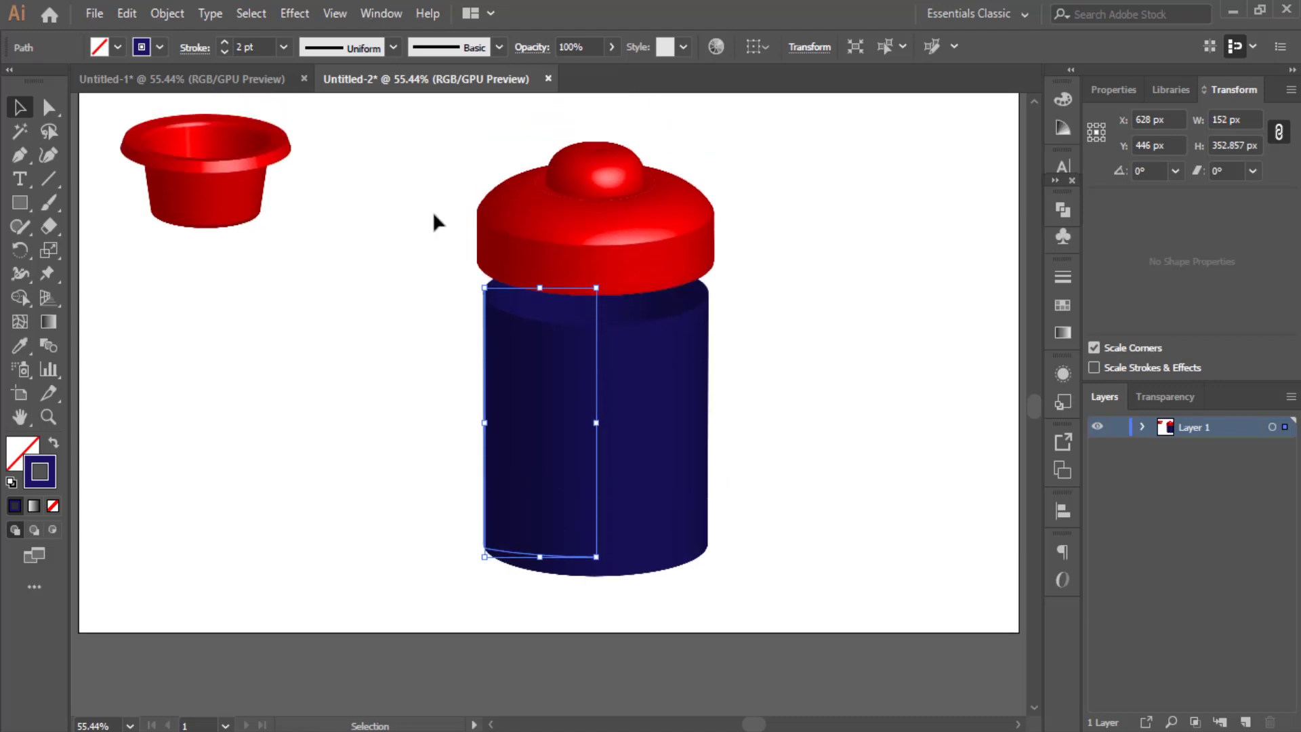
drag(454, 232, 654, 515)
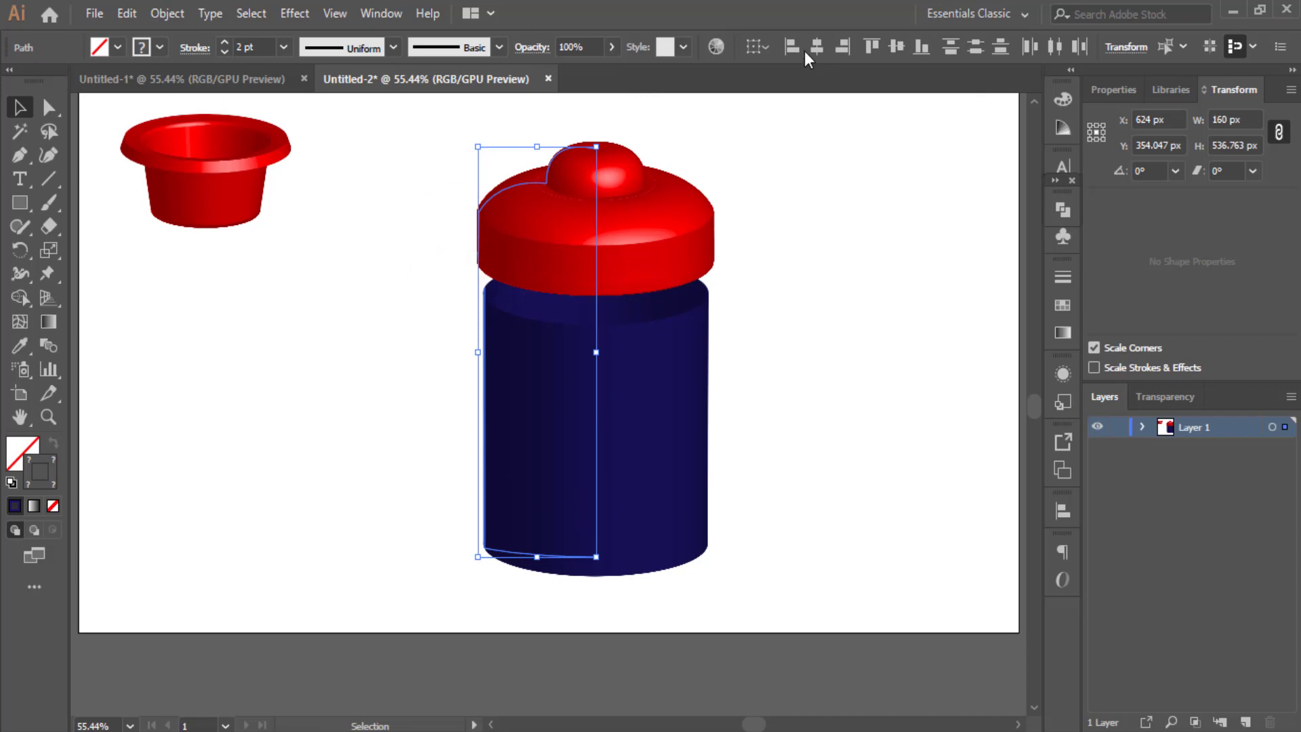
- Align the body's left edge with the lid, then recolour the body dark brown after trying several swatches
click(791, 48)
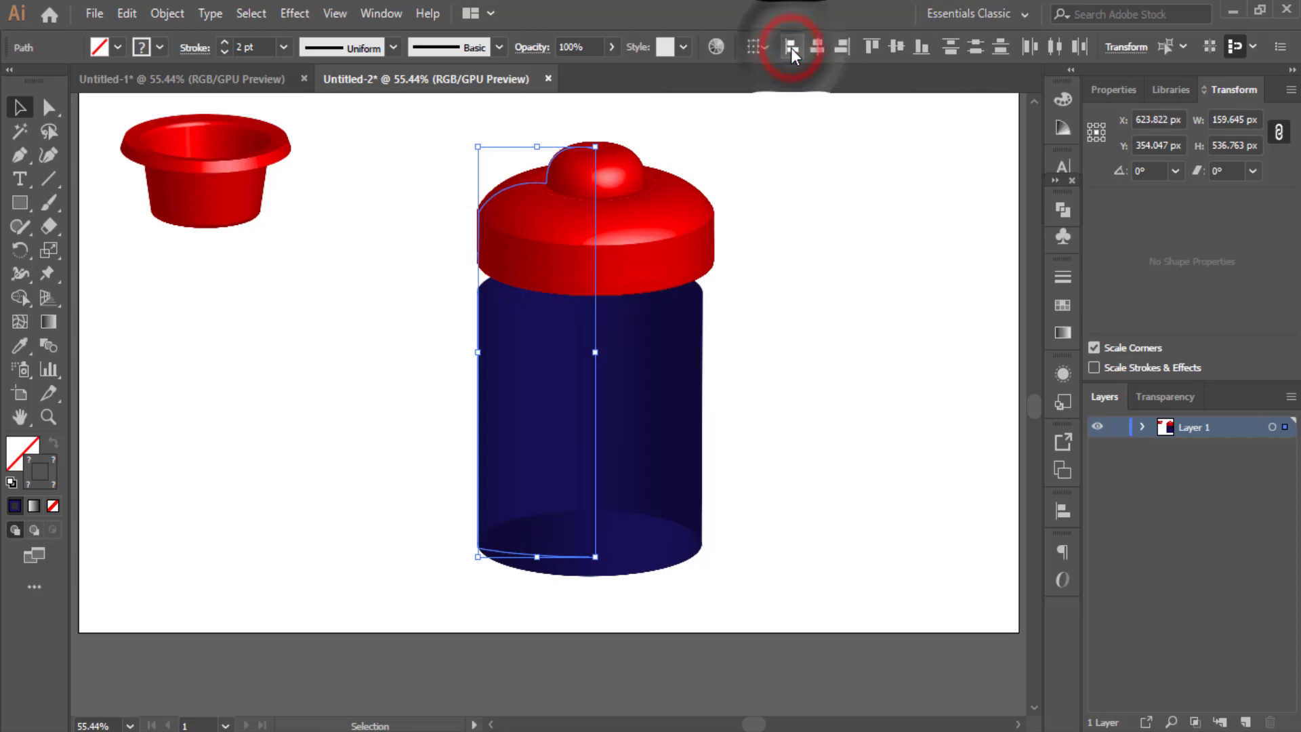
click(843, 269)
click(613, 363)
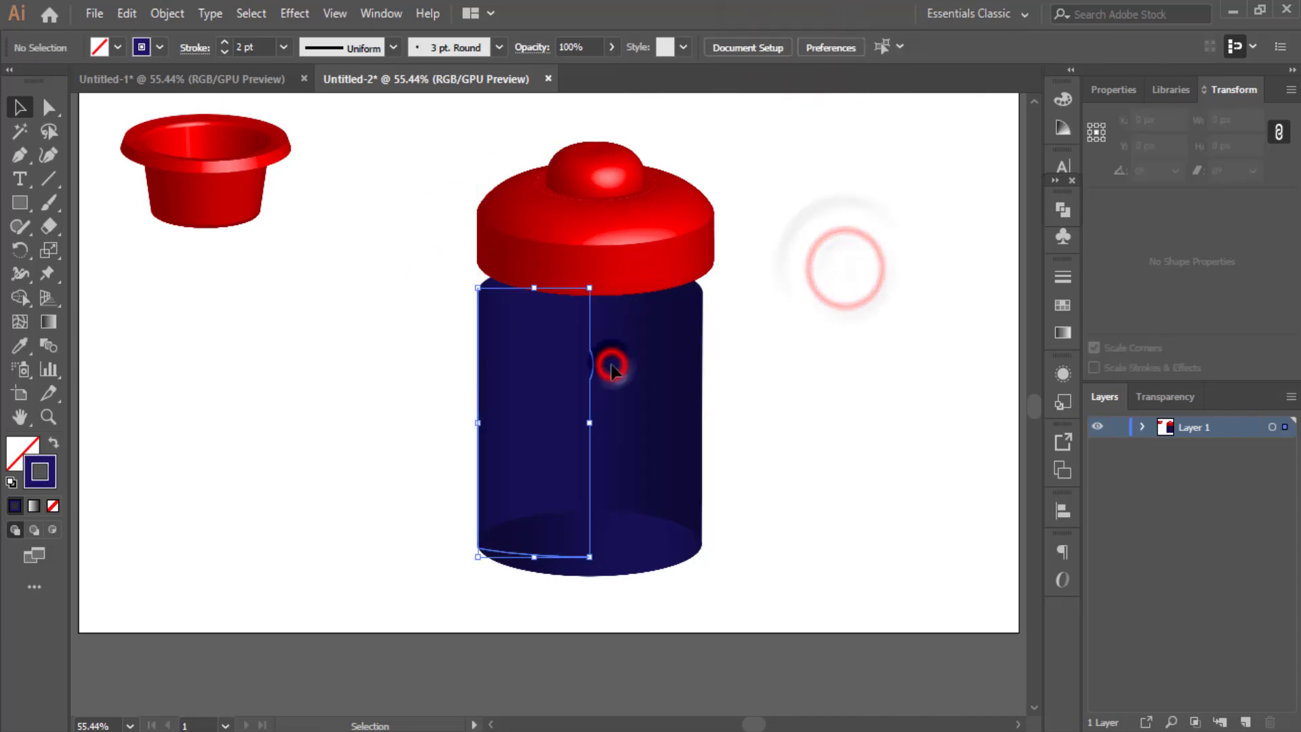
click(161, 46)
click(159, 81)
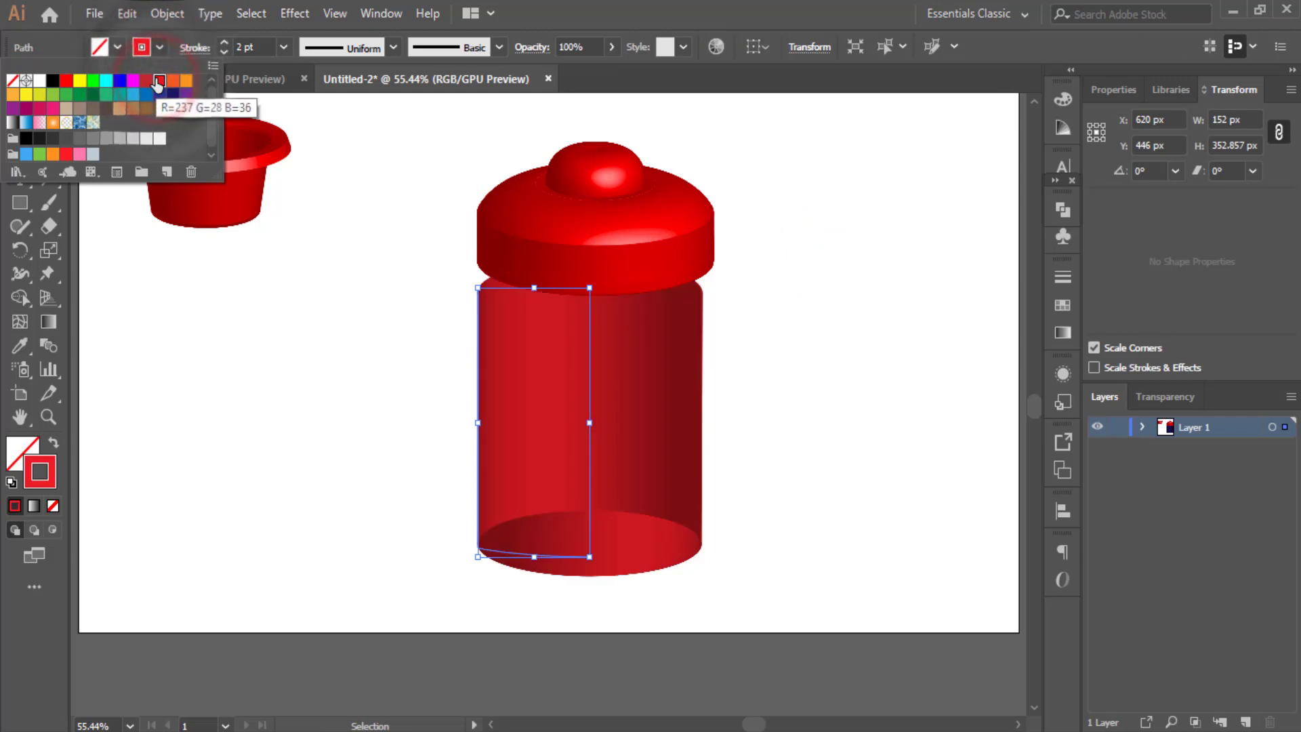
click(146, 80)
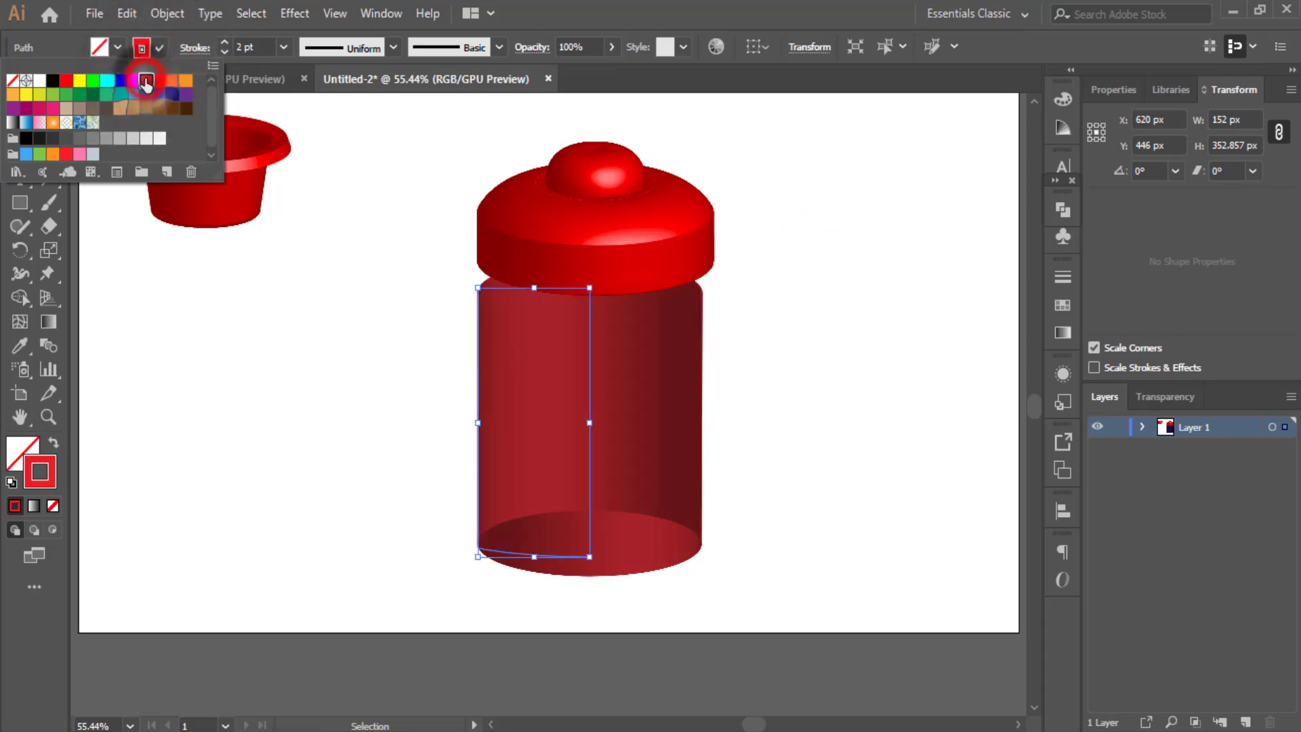
click(94, 81)
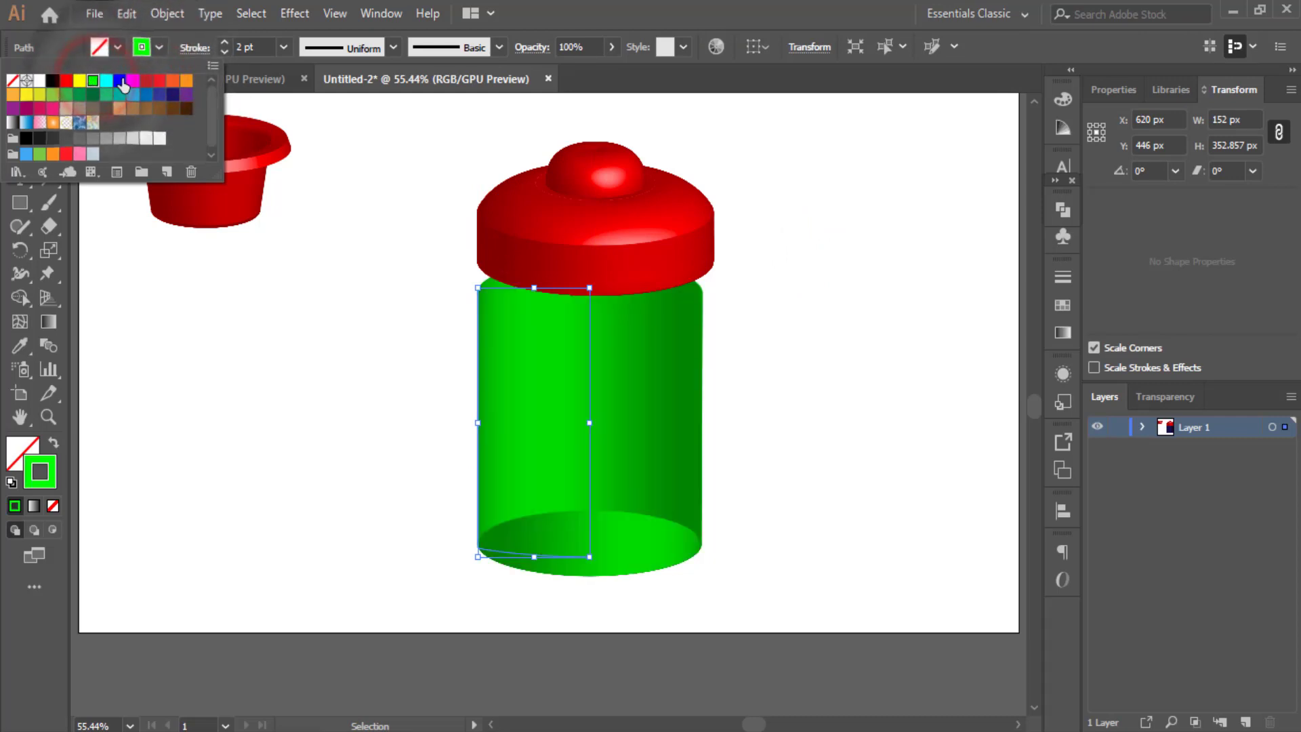
click(170, 96)
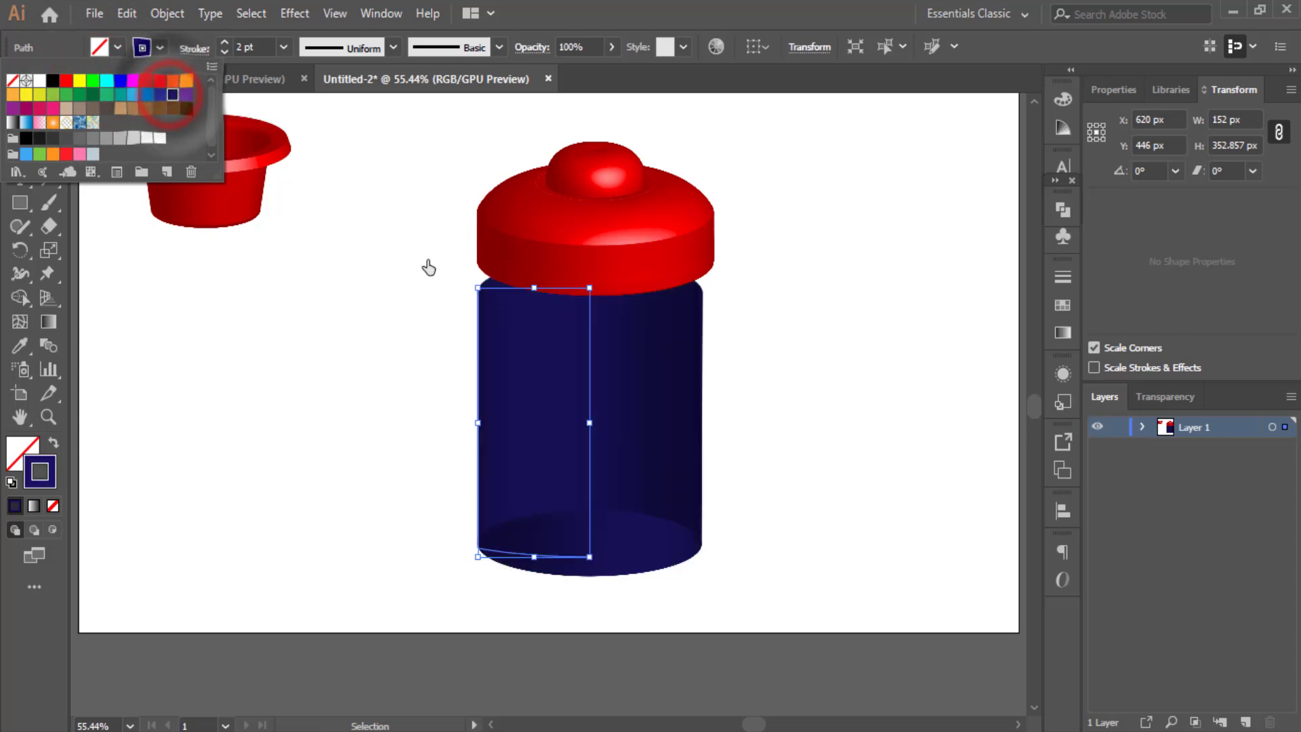
click(186, 109)
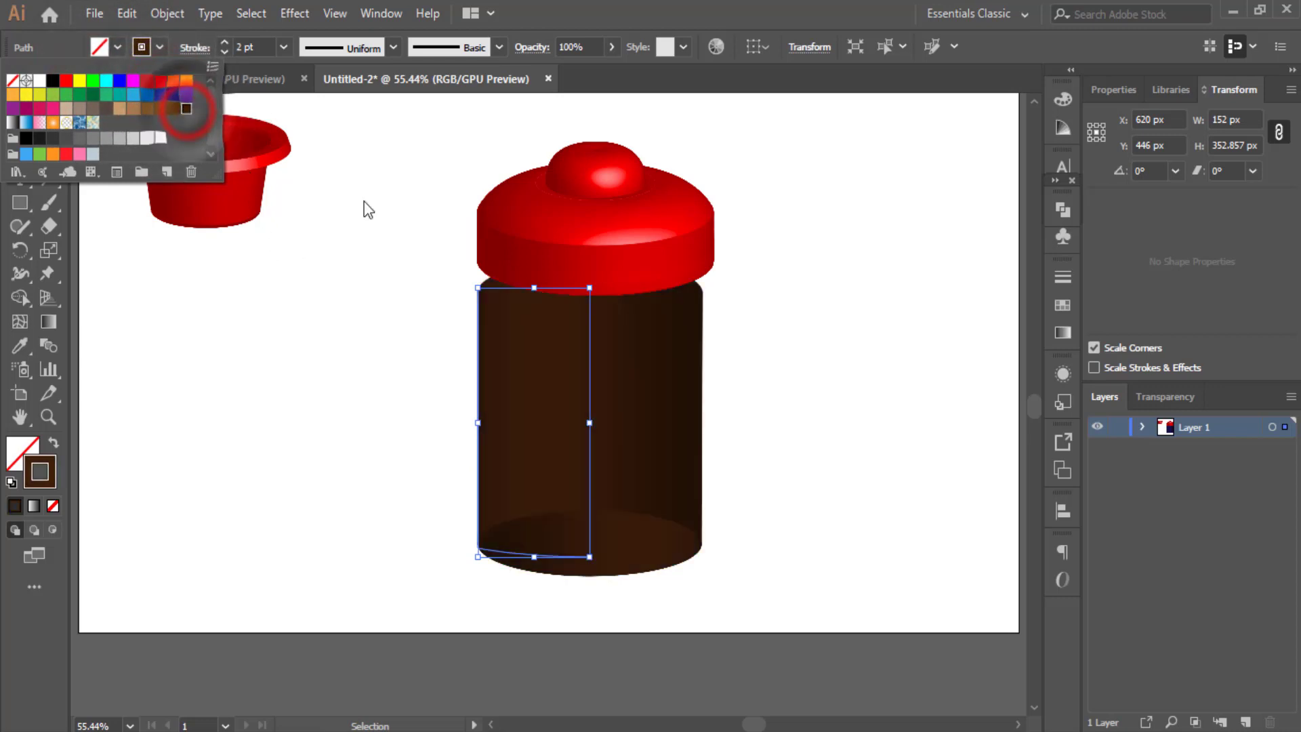
click(794, 370)
click(794, 369)
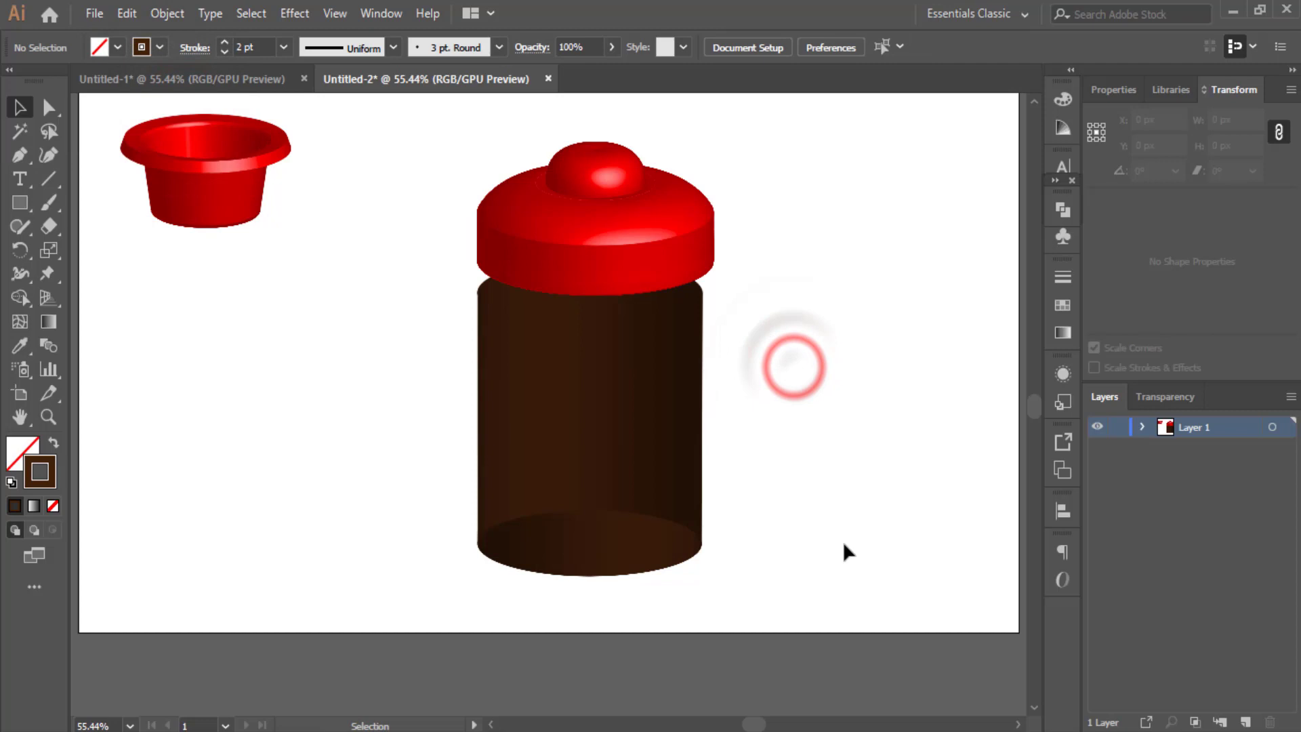
- Recolour the lid orange (R=247 G=147 B=30) after trying several swatches
click(622, 252)
click(160, 46)
click(145, 80)
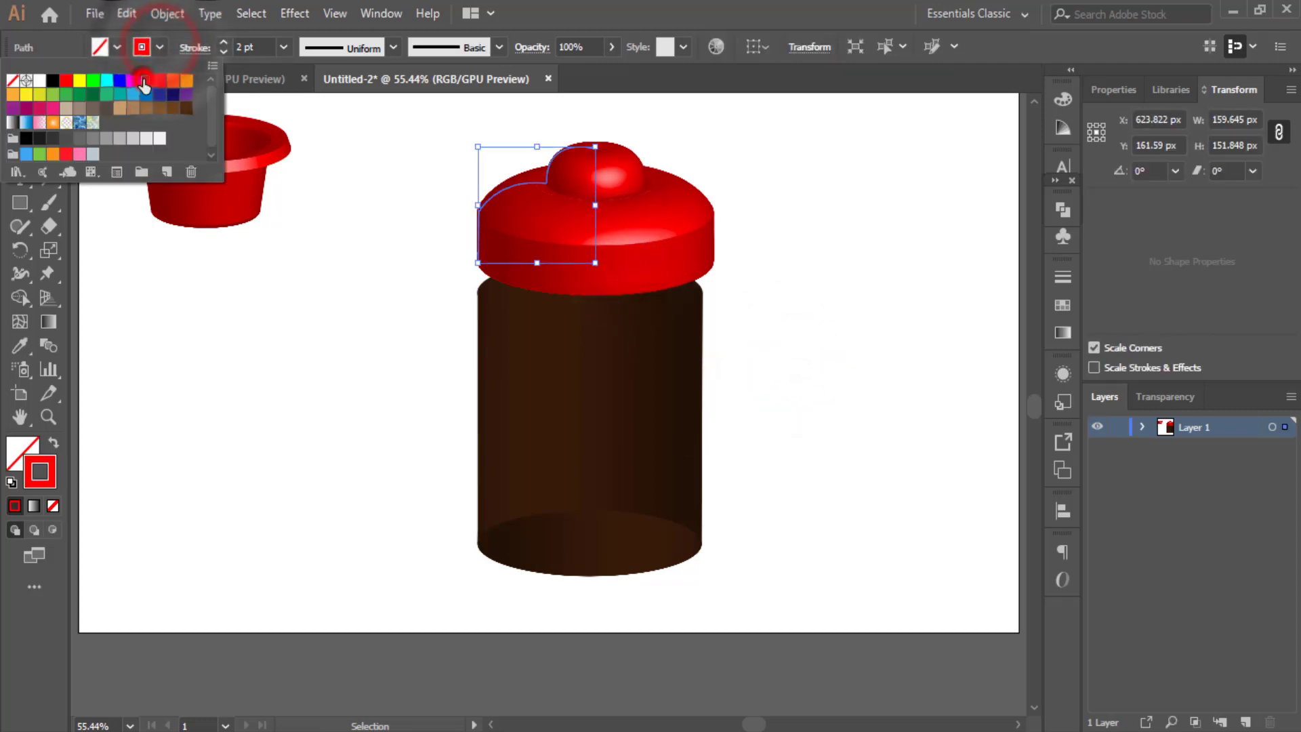
click(133, 95)
click(93, 154)
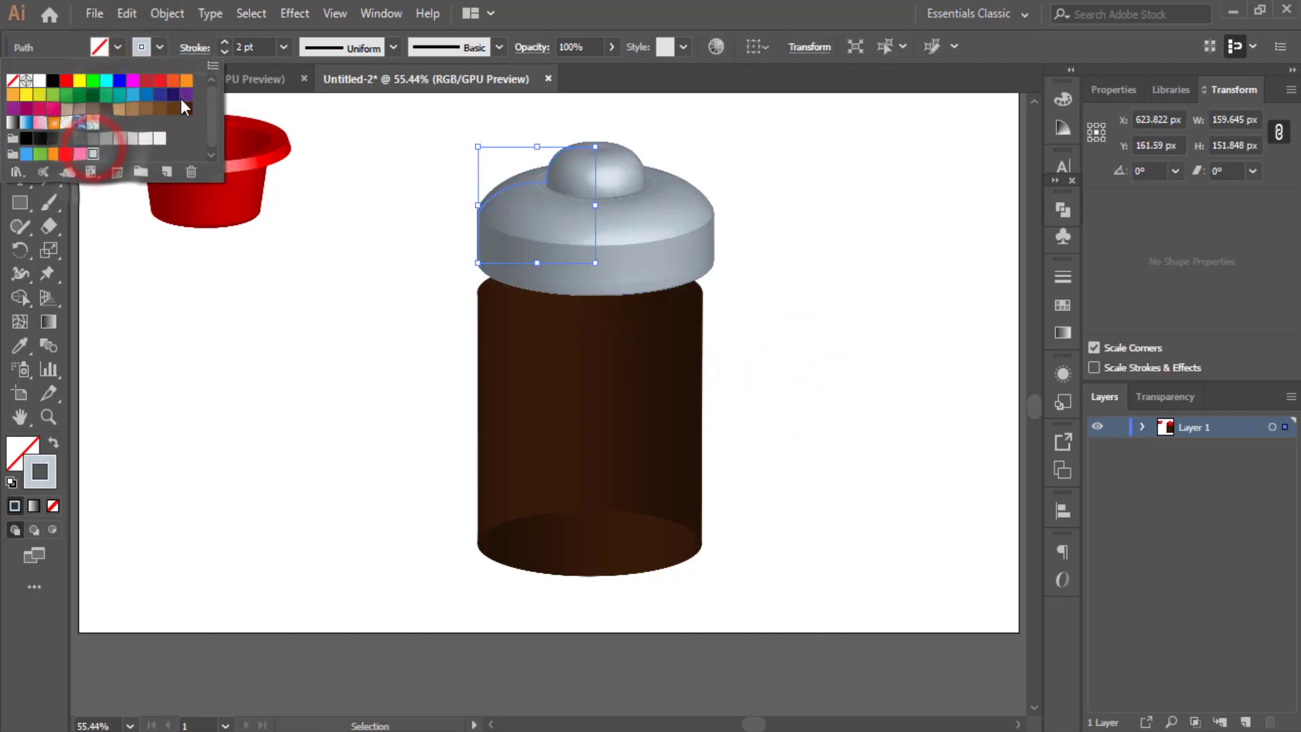
click(174, 95)
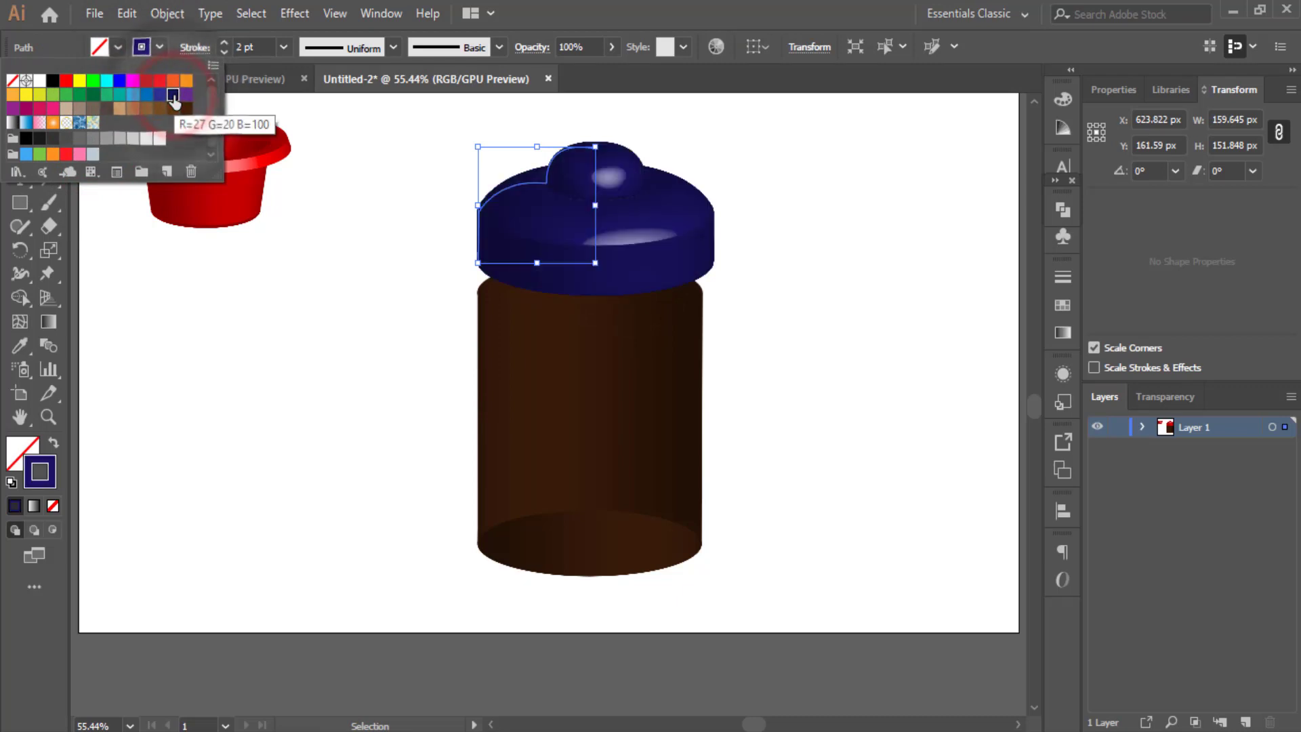
click(186, 81)
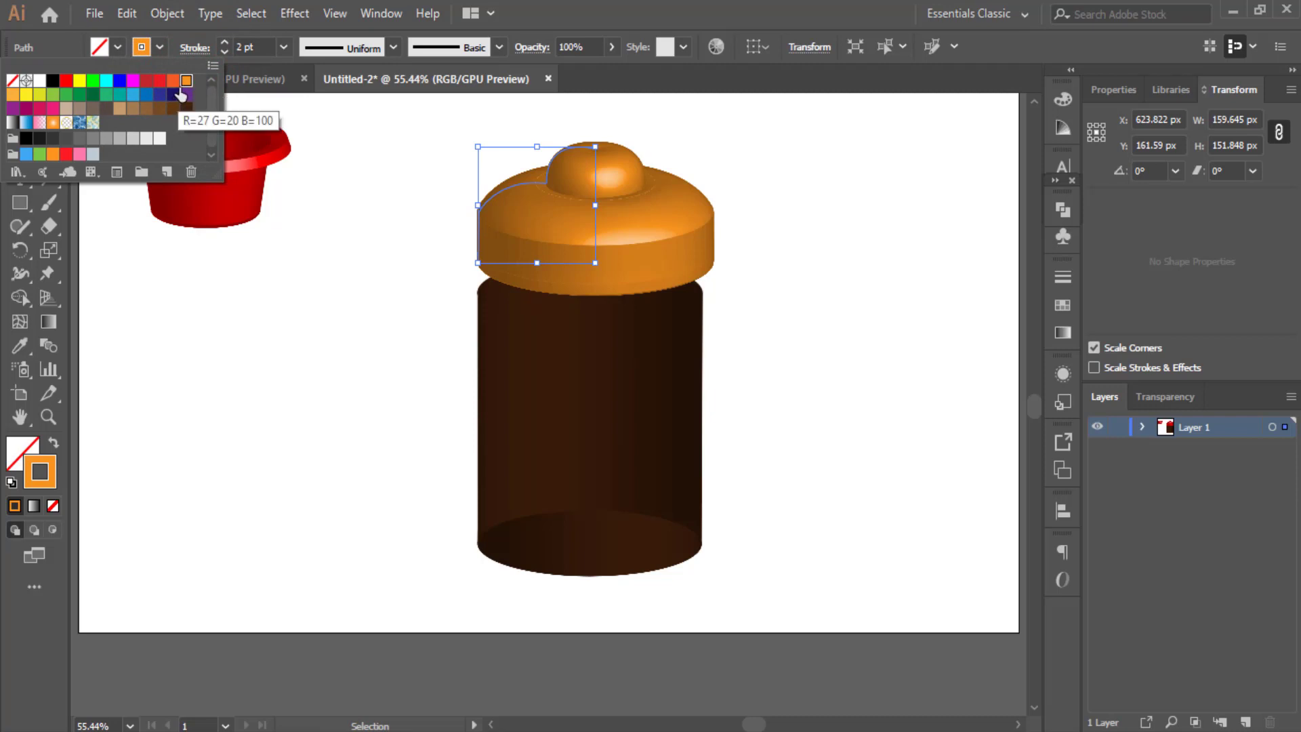
click(632, 473)
drag(456, 450, 552, 562)
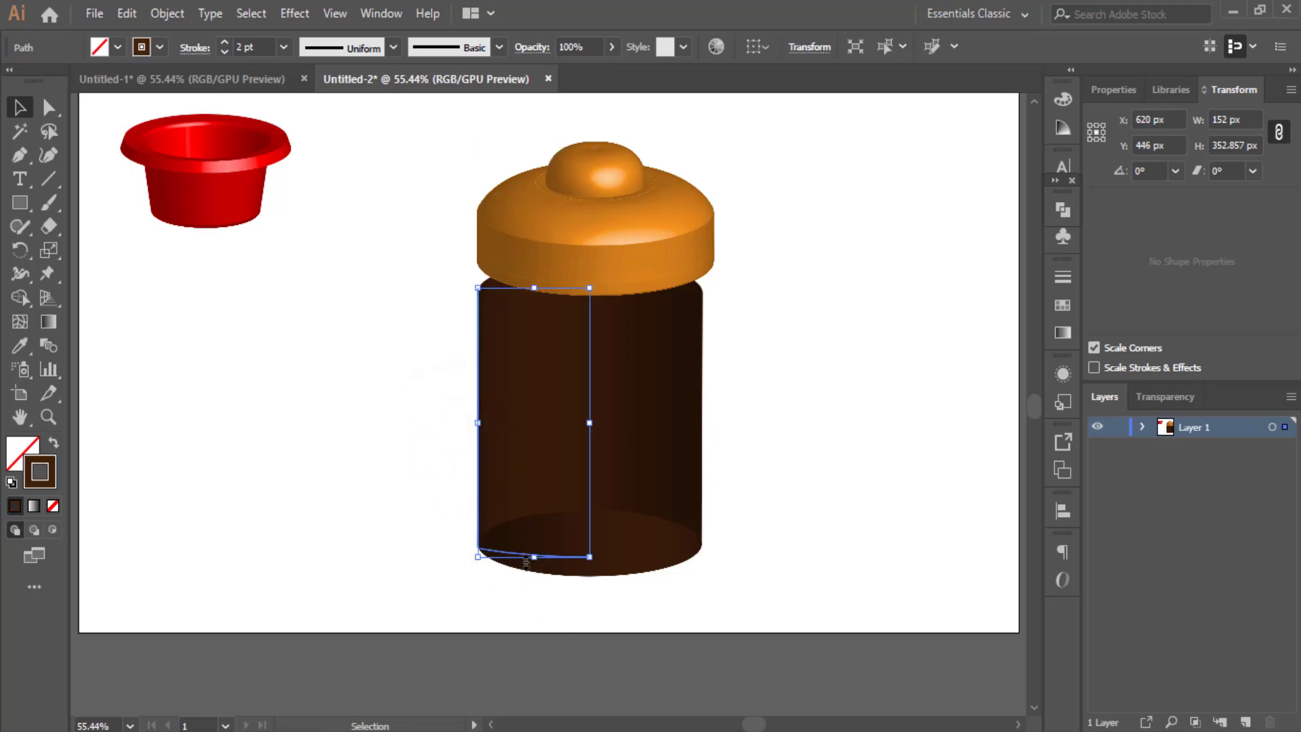
- Raise the bottom anchor's handle to reshape the base, tucking the body higher under the lid
click(50, 107)
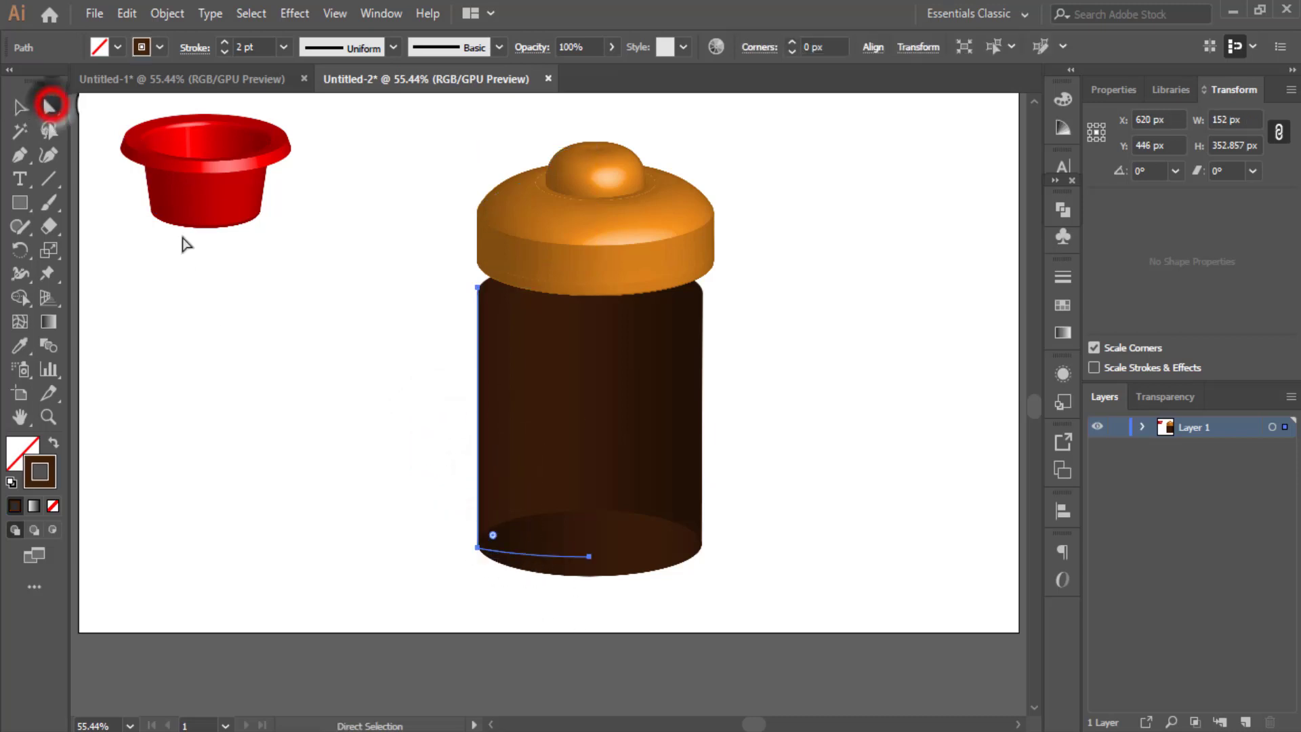
click(588, 557)
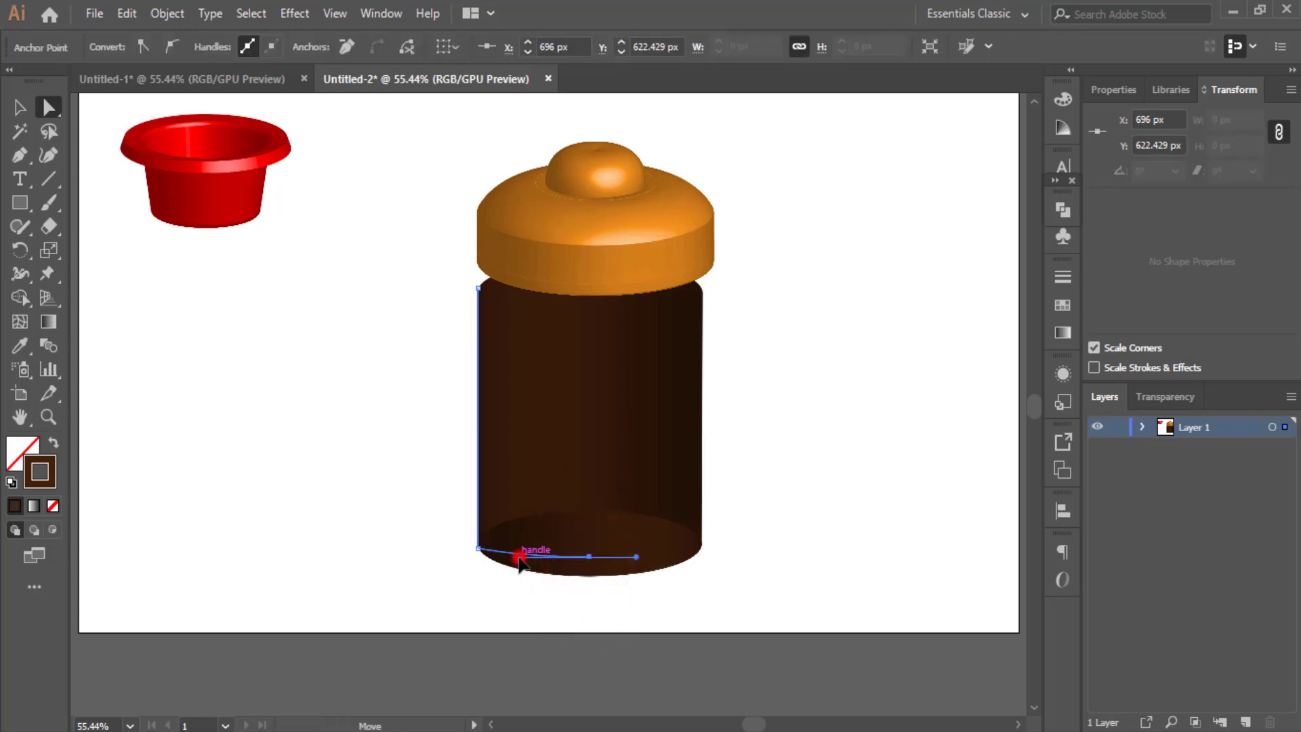
drag(518, 556, 519, 549)
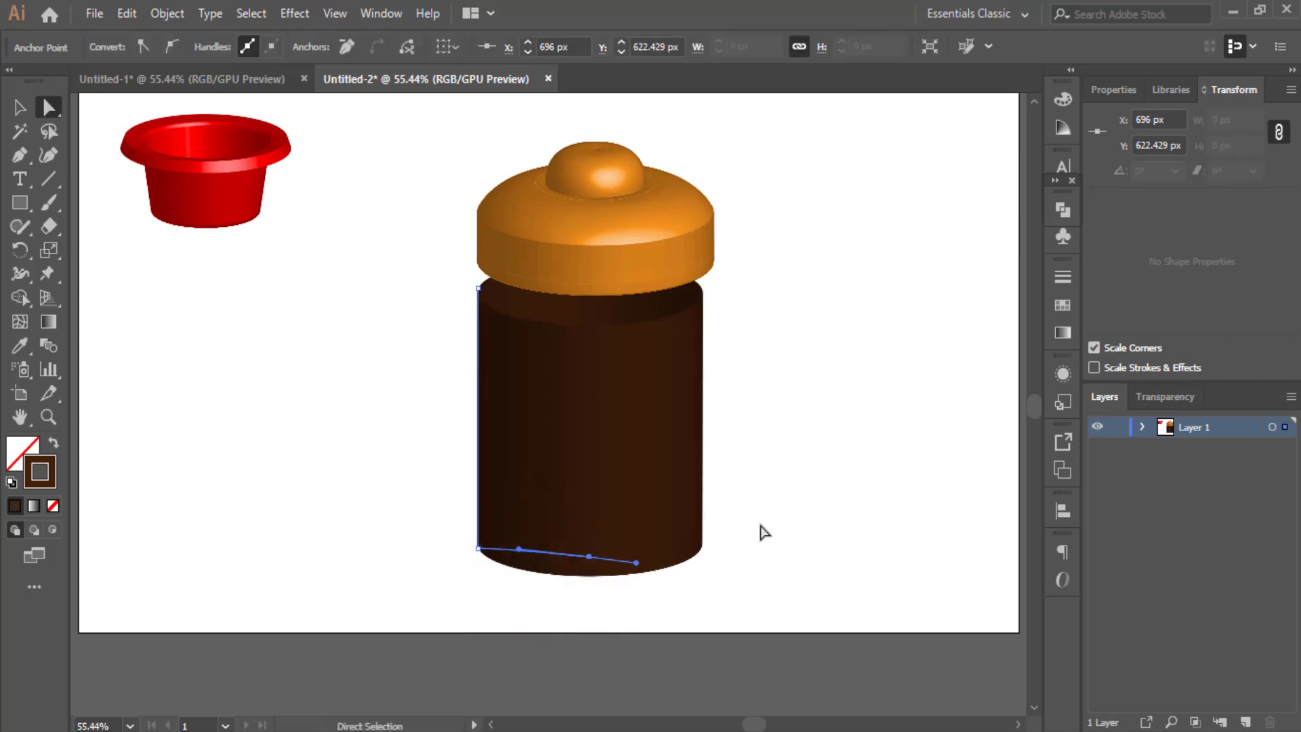
click(798, 459)
click(624, 454)
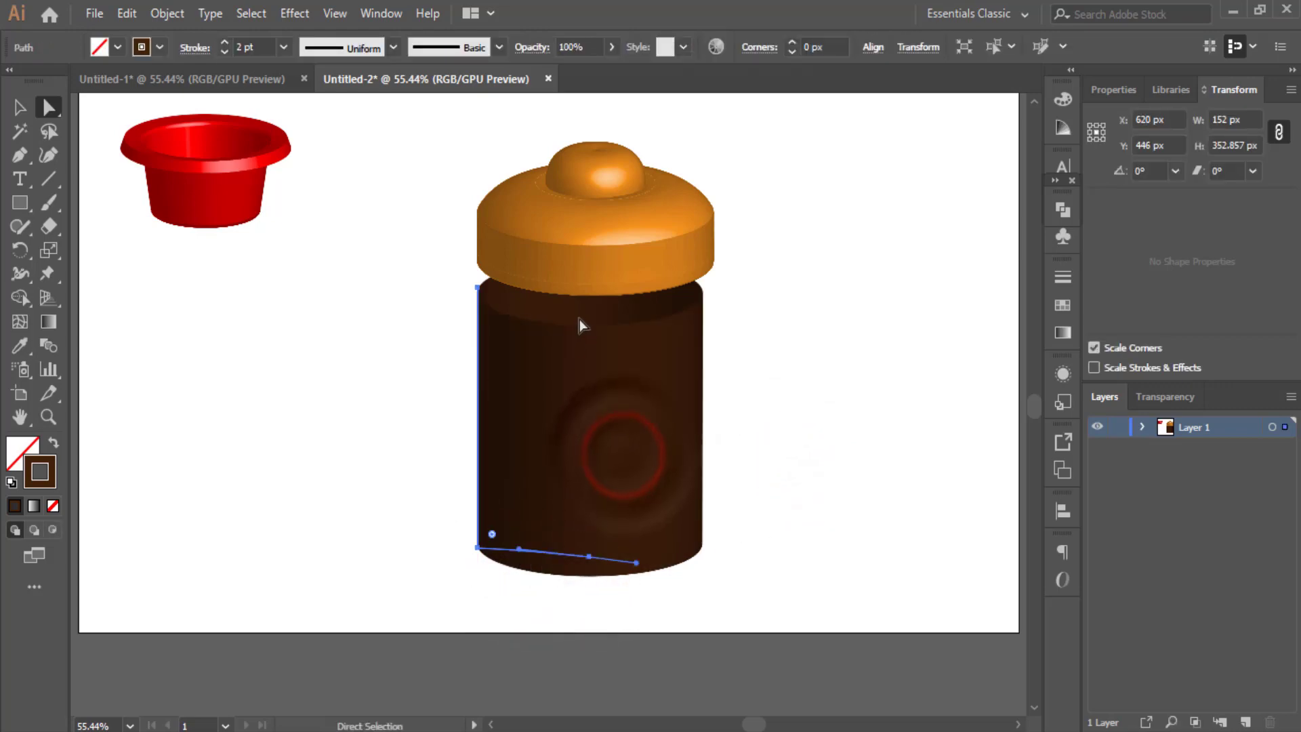
click(700, 234)
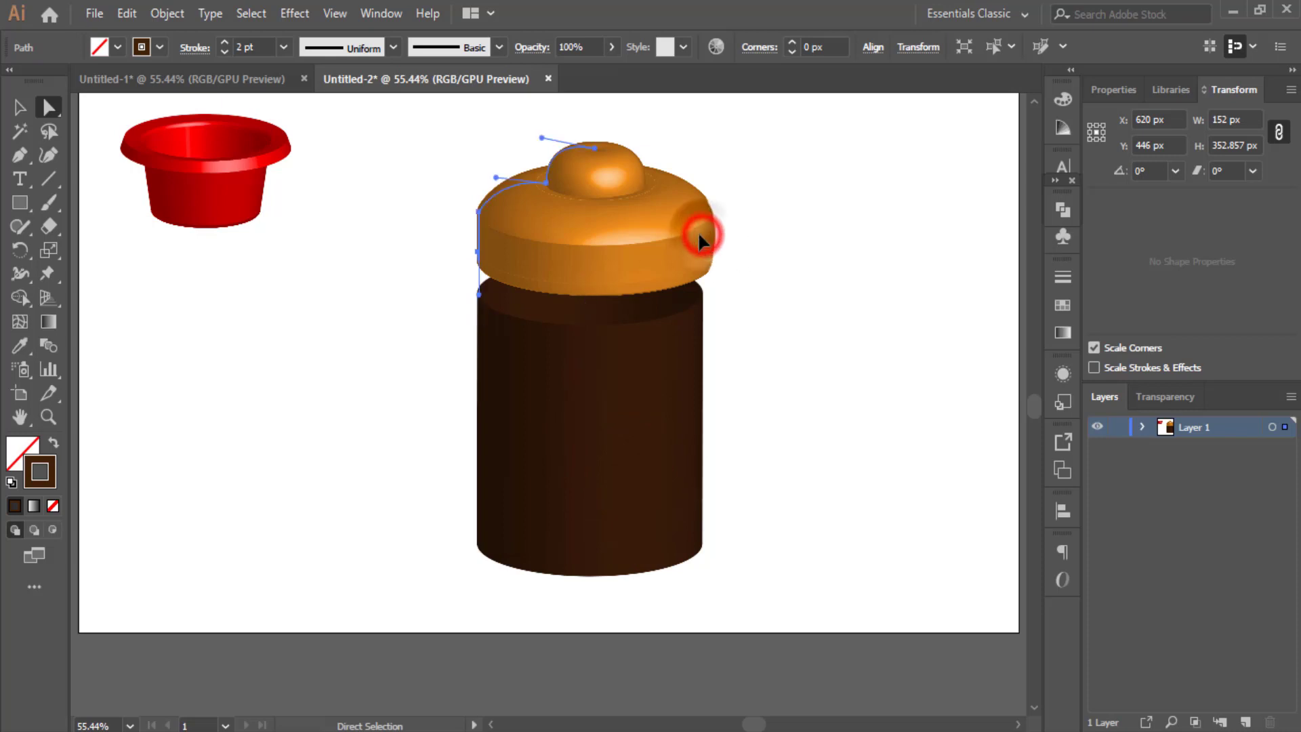
click(812, 230)
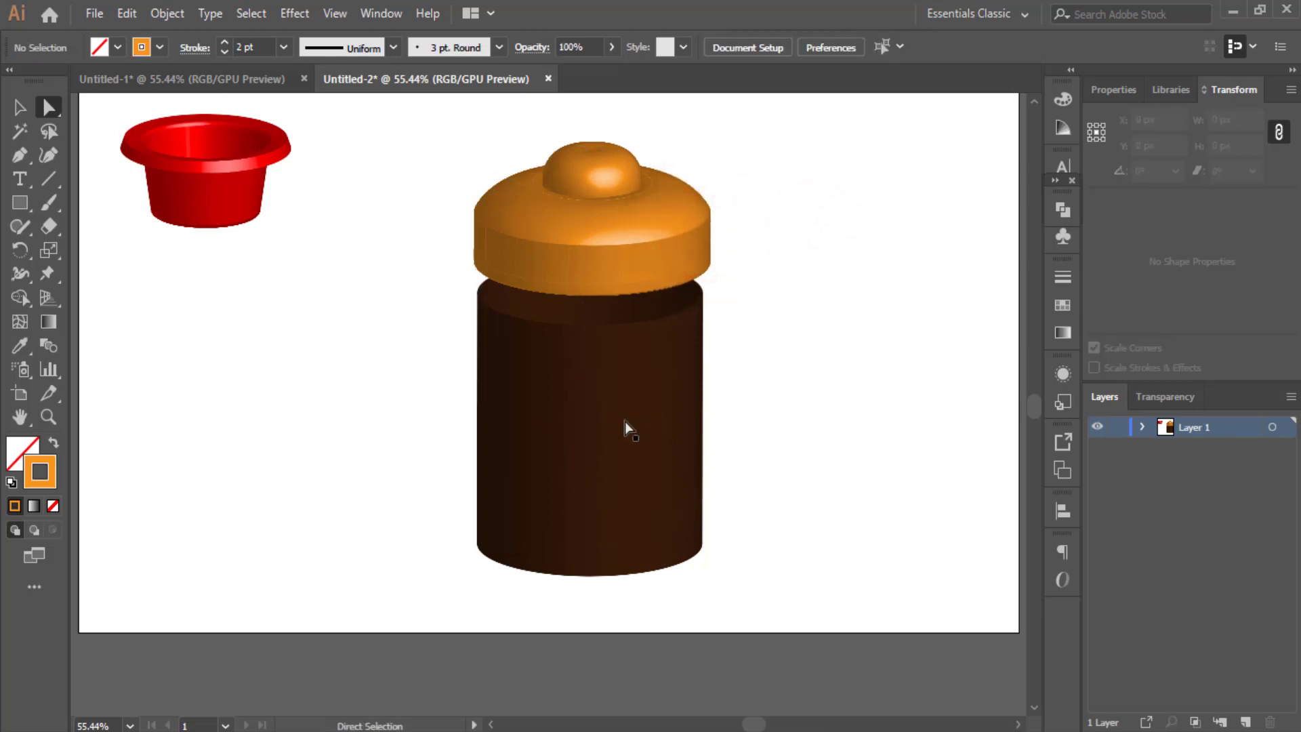
click(590, 386)
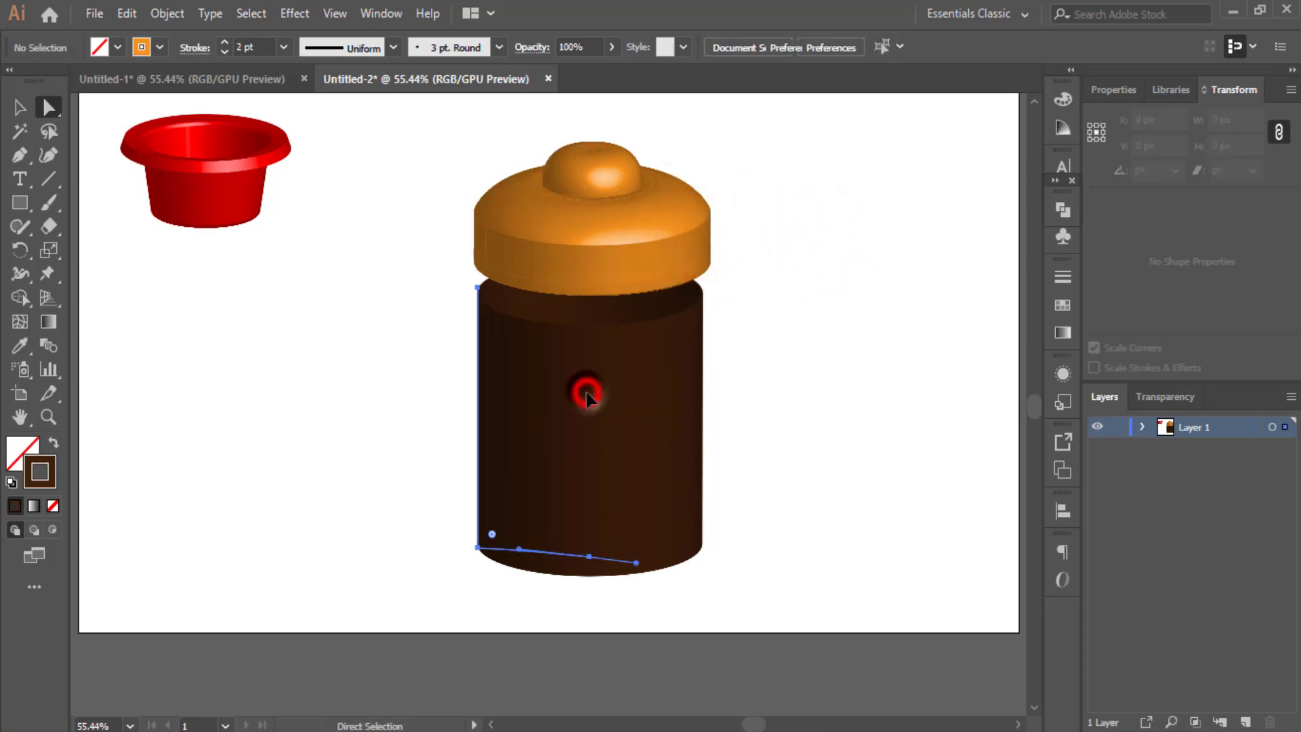
click(21, 107)
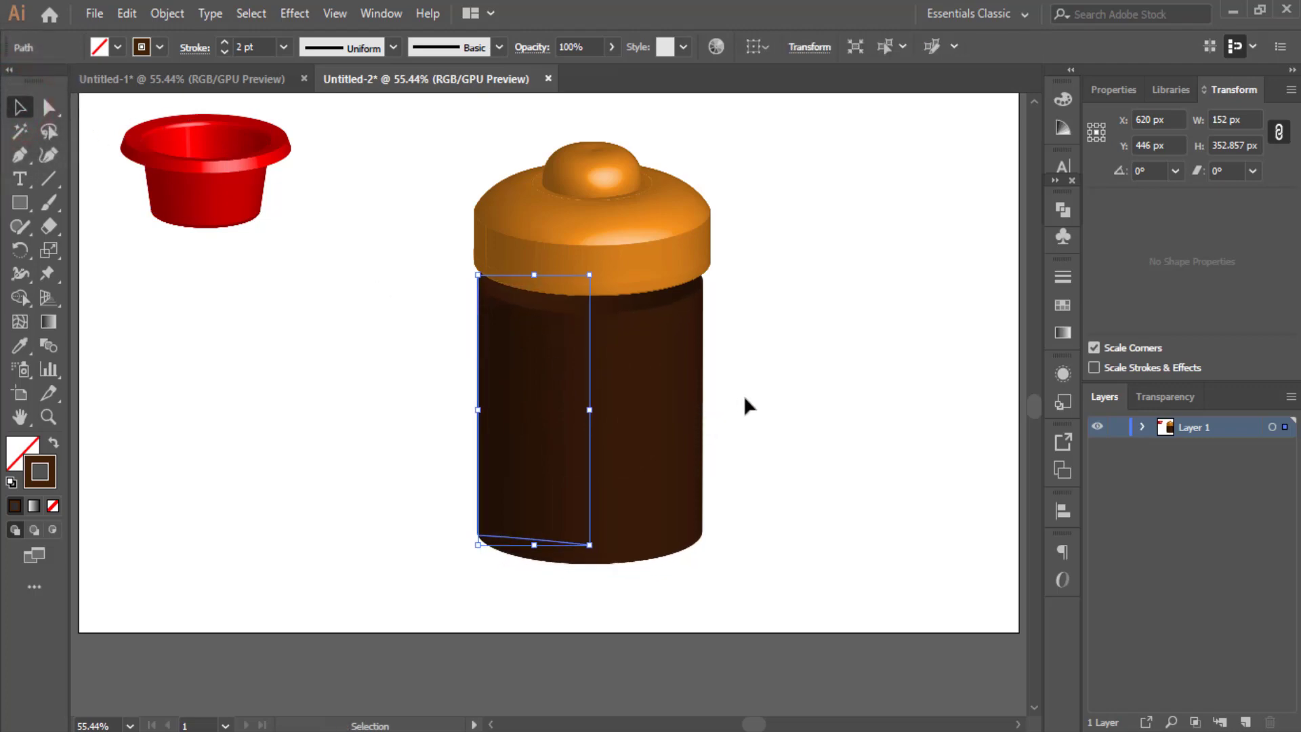
click(841, 339)
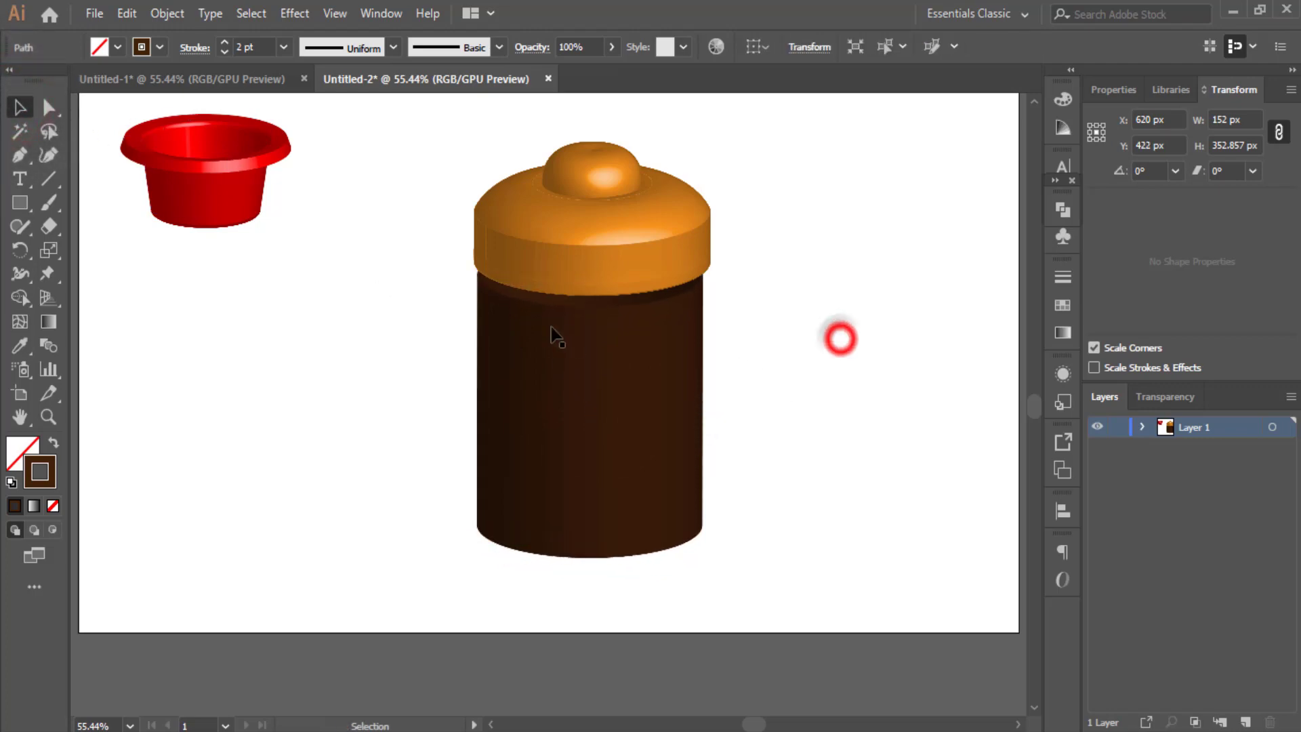
- Recolour the jar body's stroke red
click(589, 383)
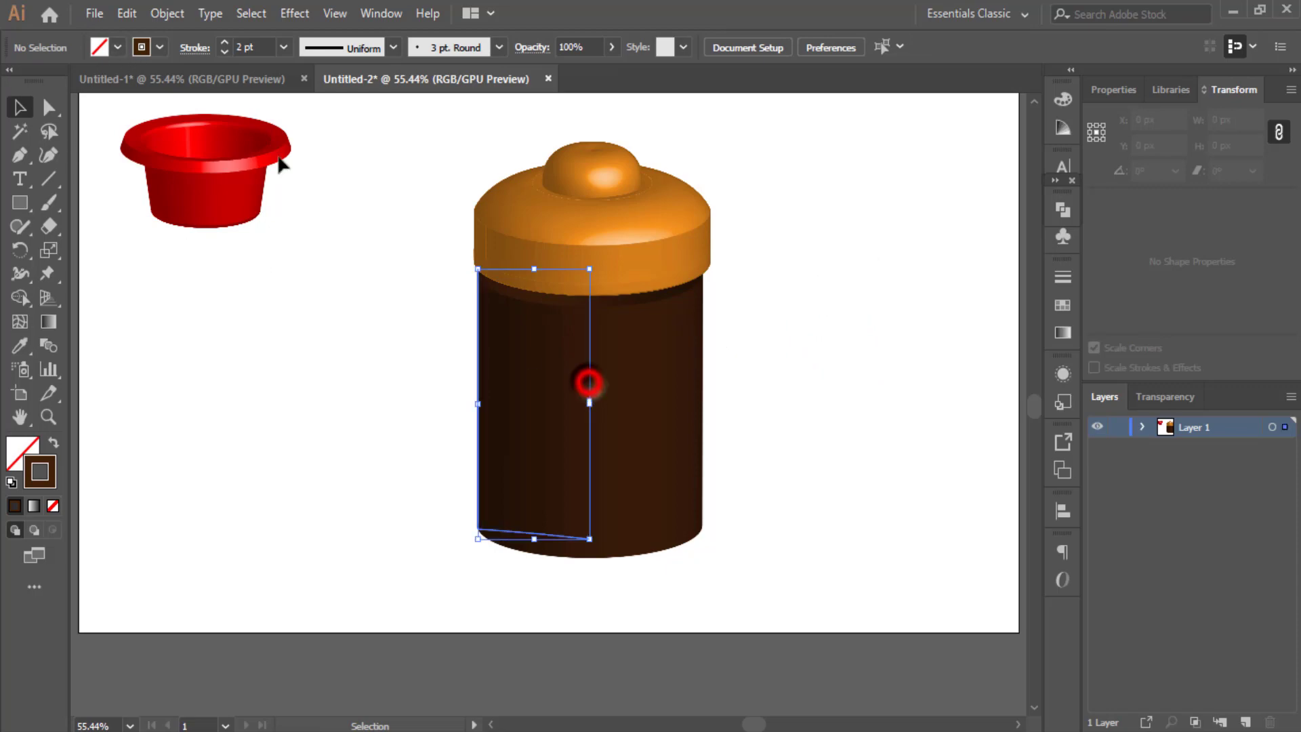
click(159, 46)
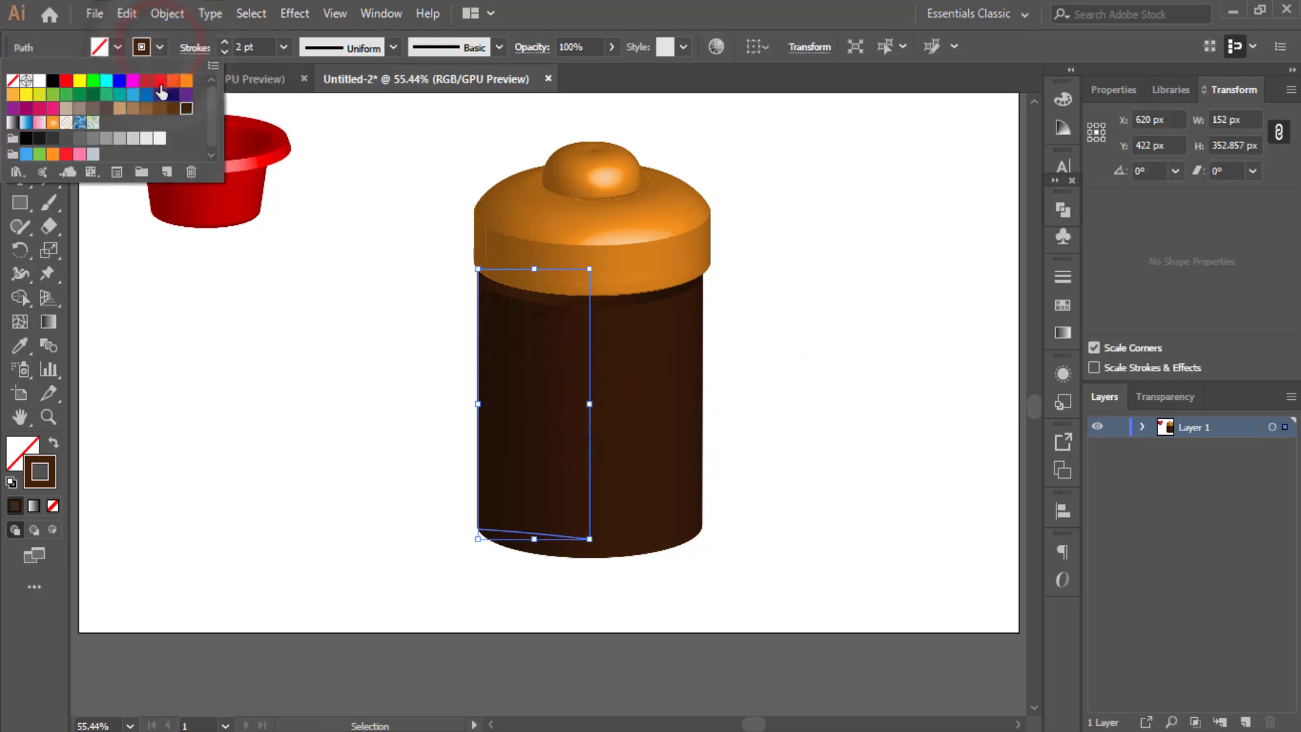
click(160, 83)
click(791, 345)
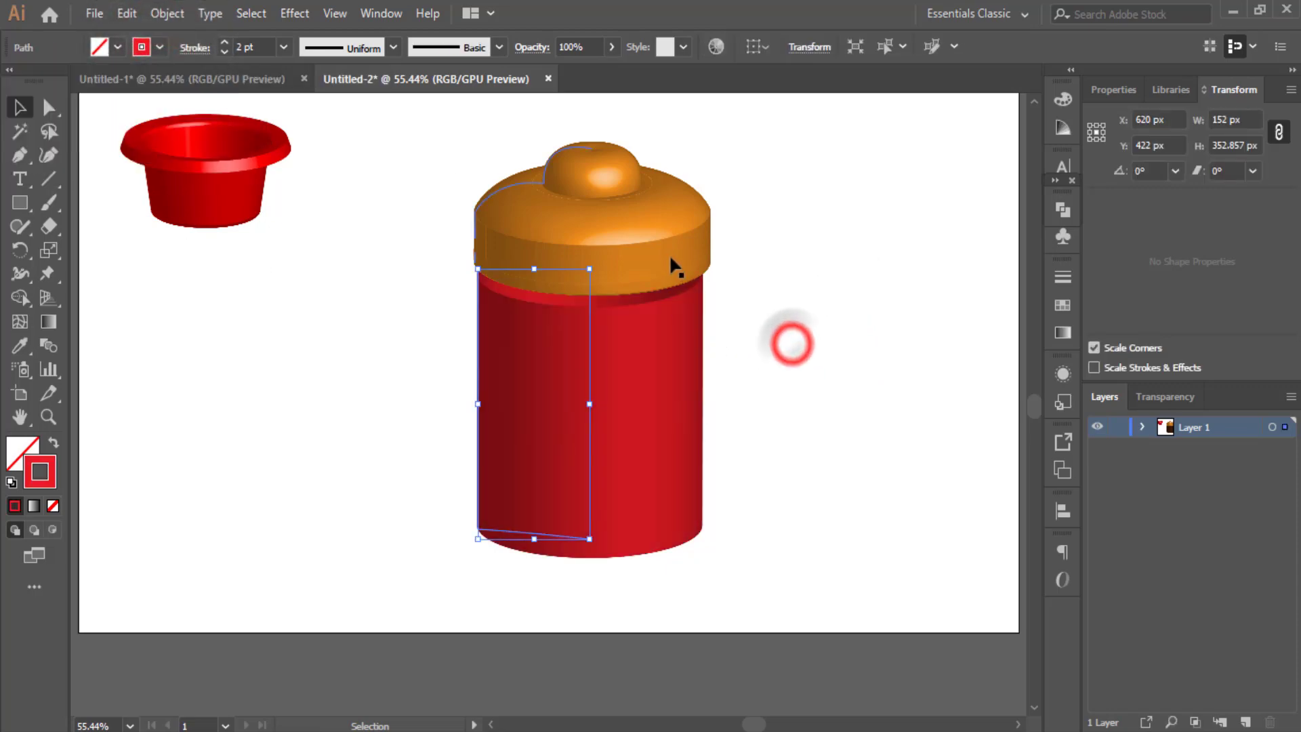
- Give the lid a dark blue stroke (R=46 G=49 B=146) and deselect it
click(617, 195)
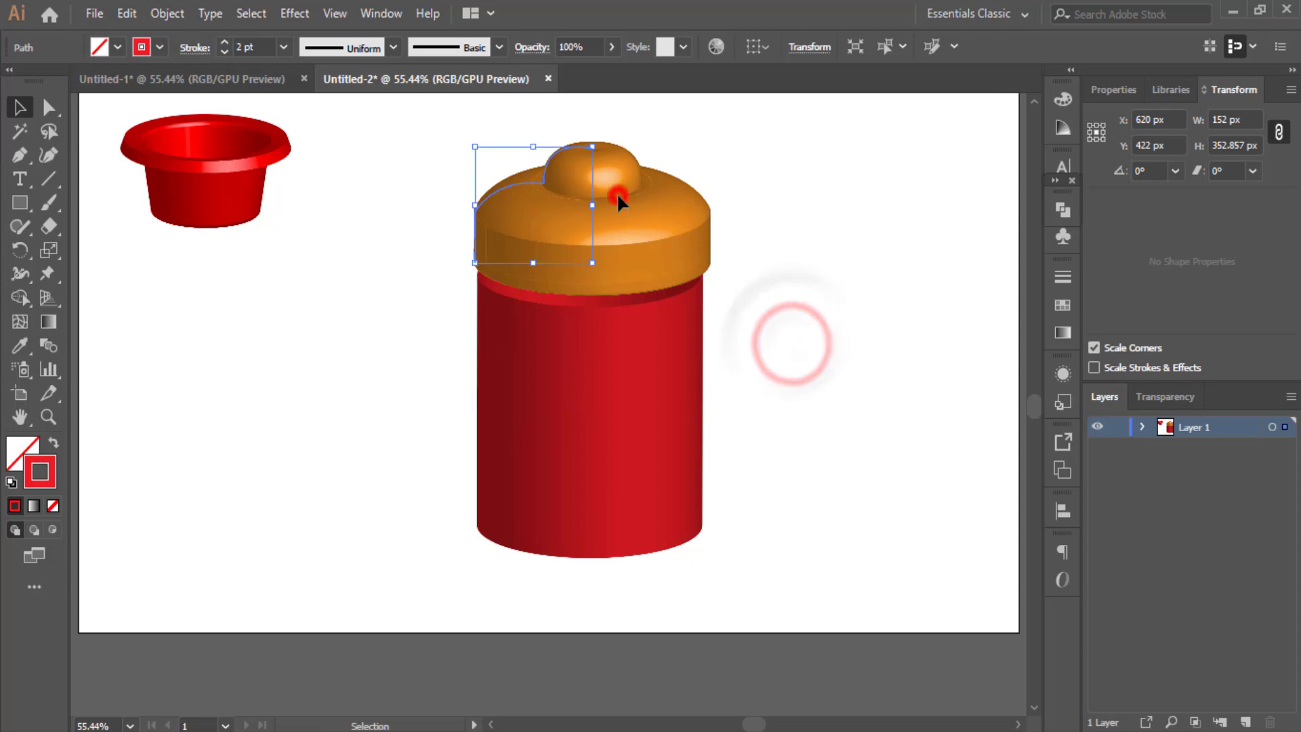
click(159, 46)
click(160, 94)
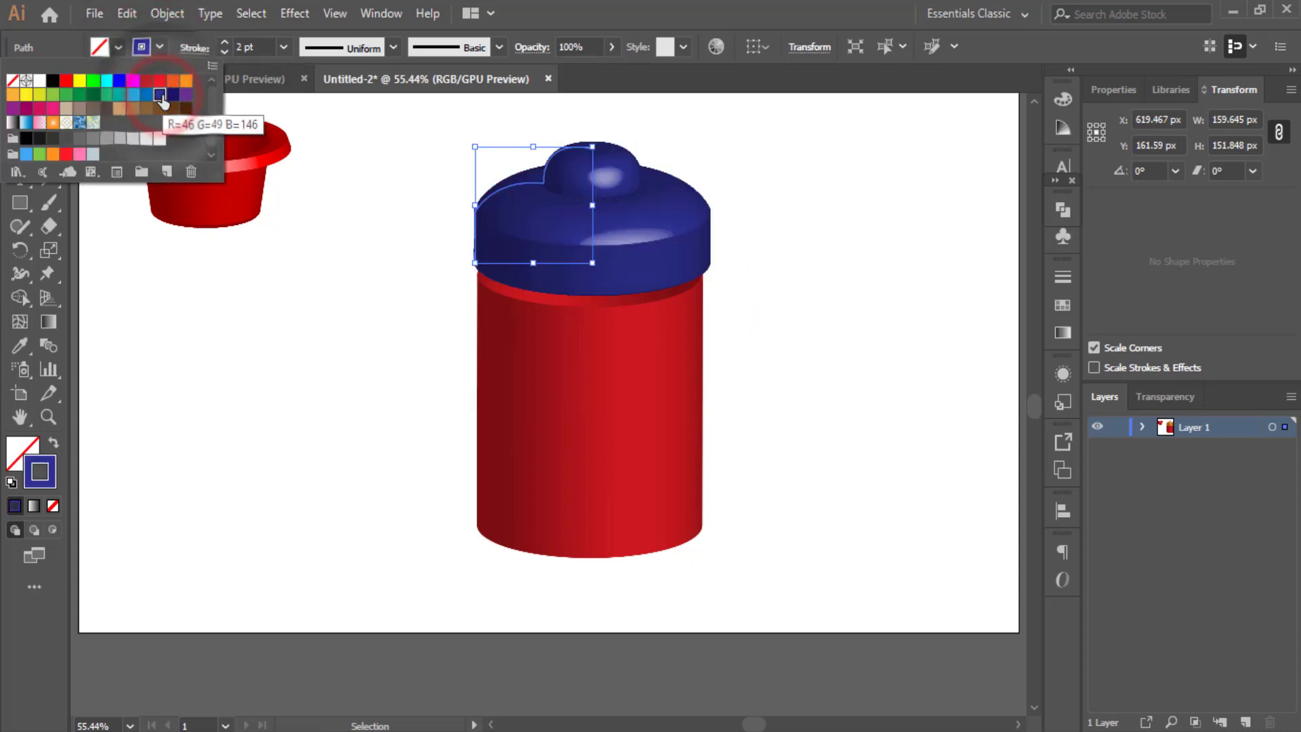
click(807, 273)
click(826, 359)
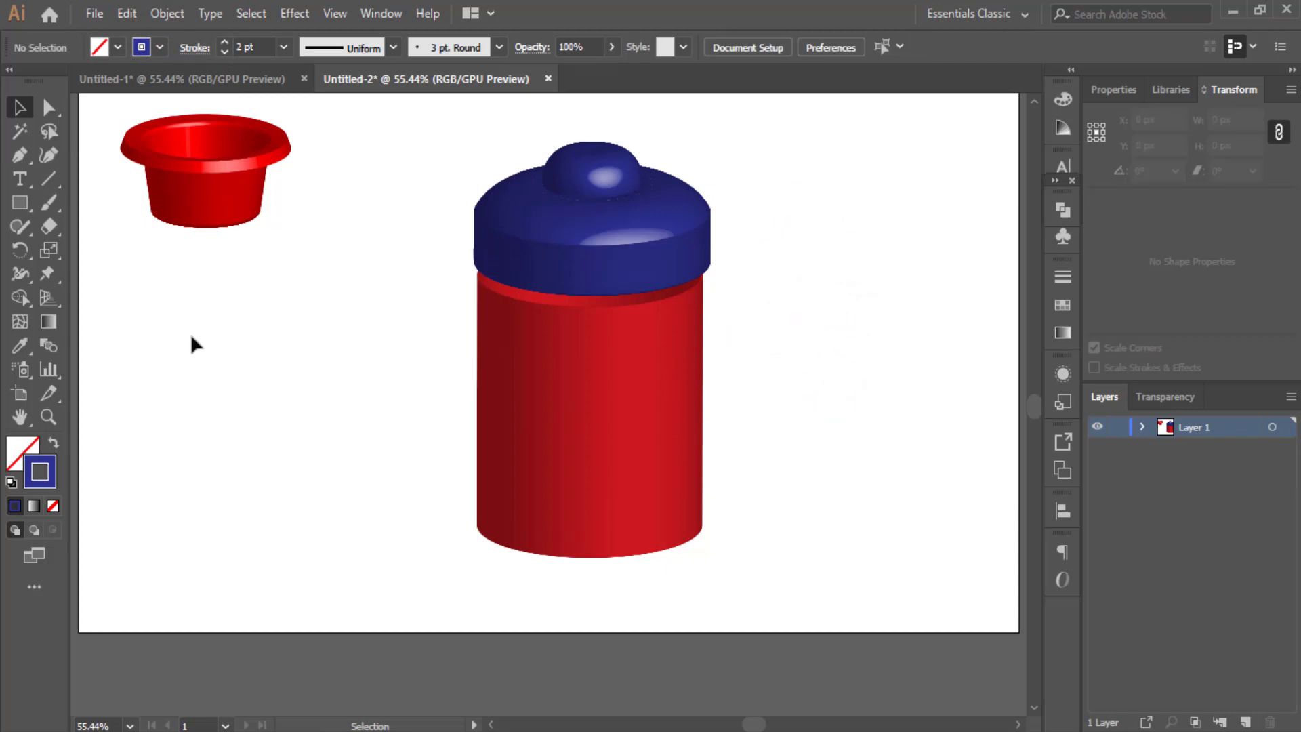
- Draw a spiral beside the mug's right side, reducing its windings to a single open arc
click(49, 183)
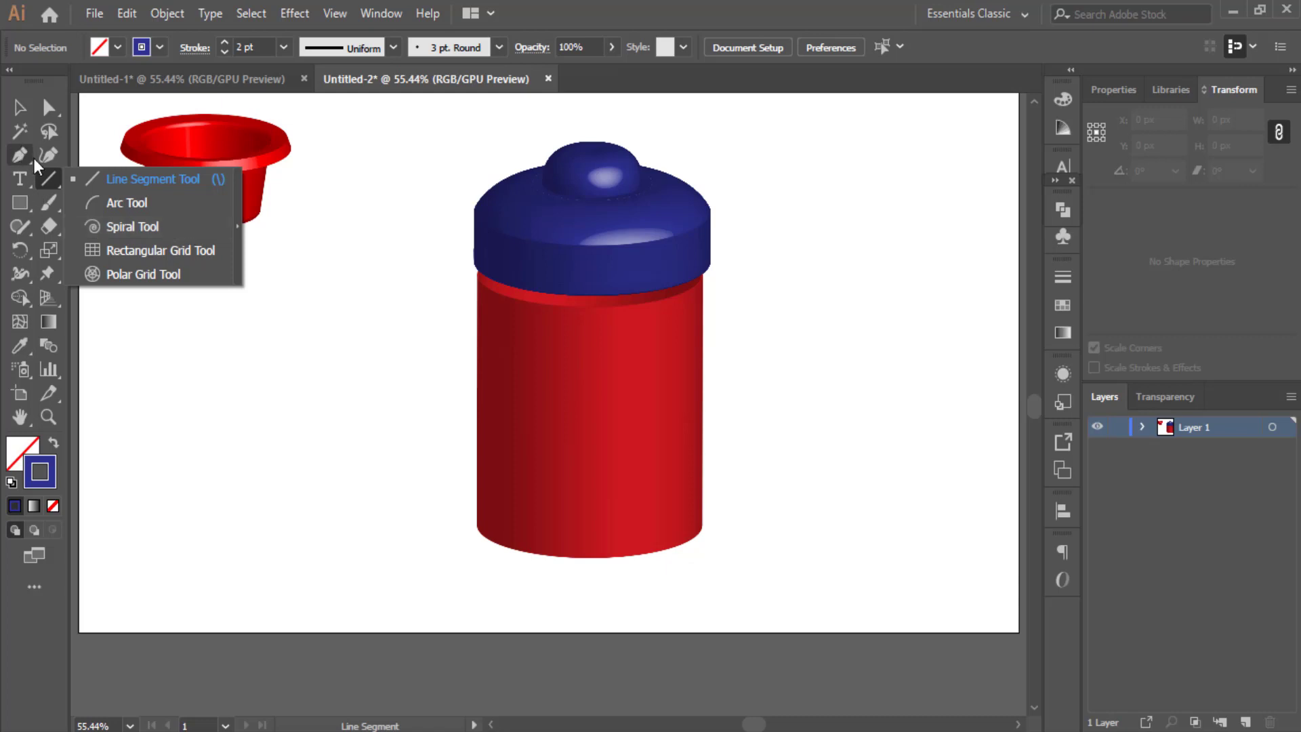
click(132, 225)
drag(726, 402, 818, 324)
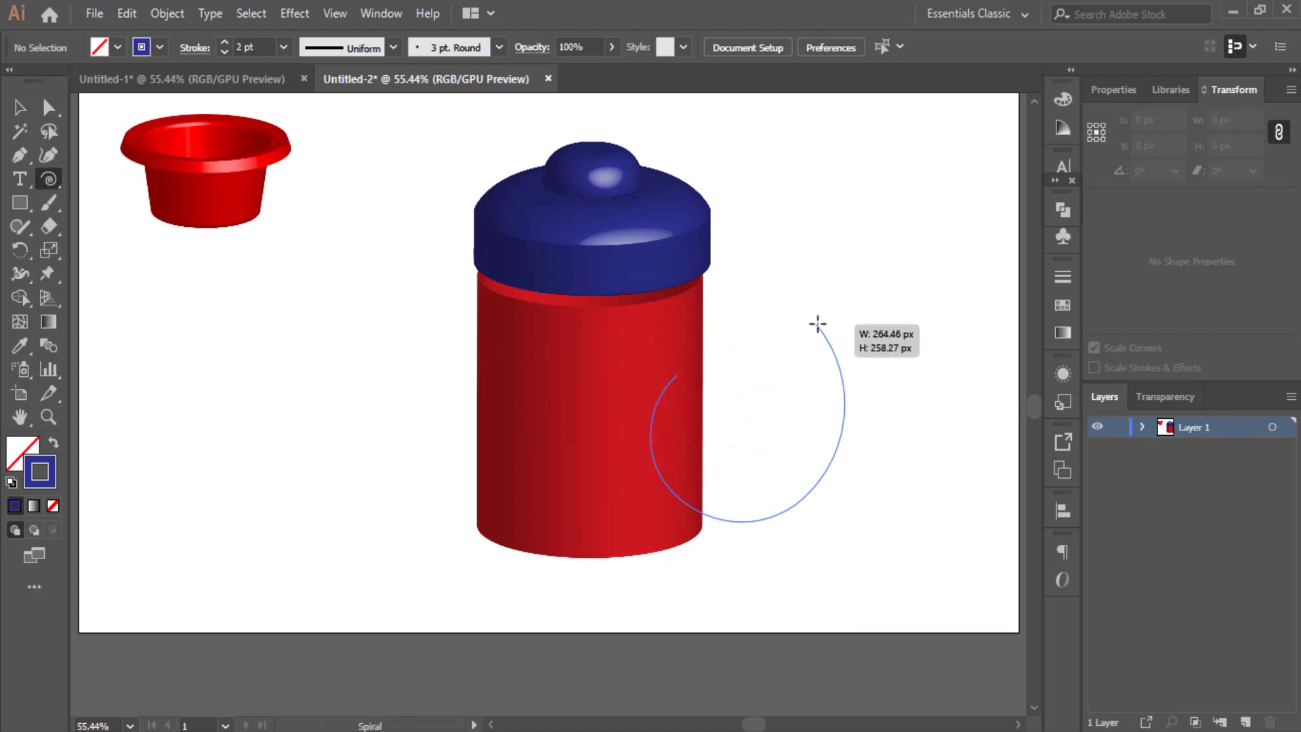
key(Up)
key(Up)
key(Up)
key(Up)
key(Up)
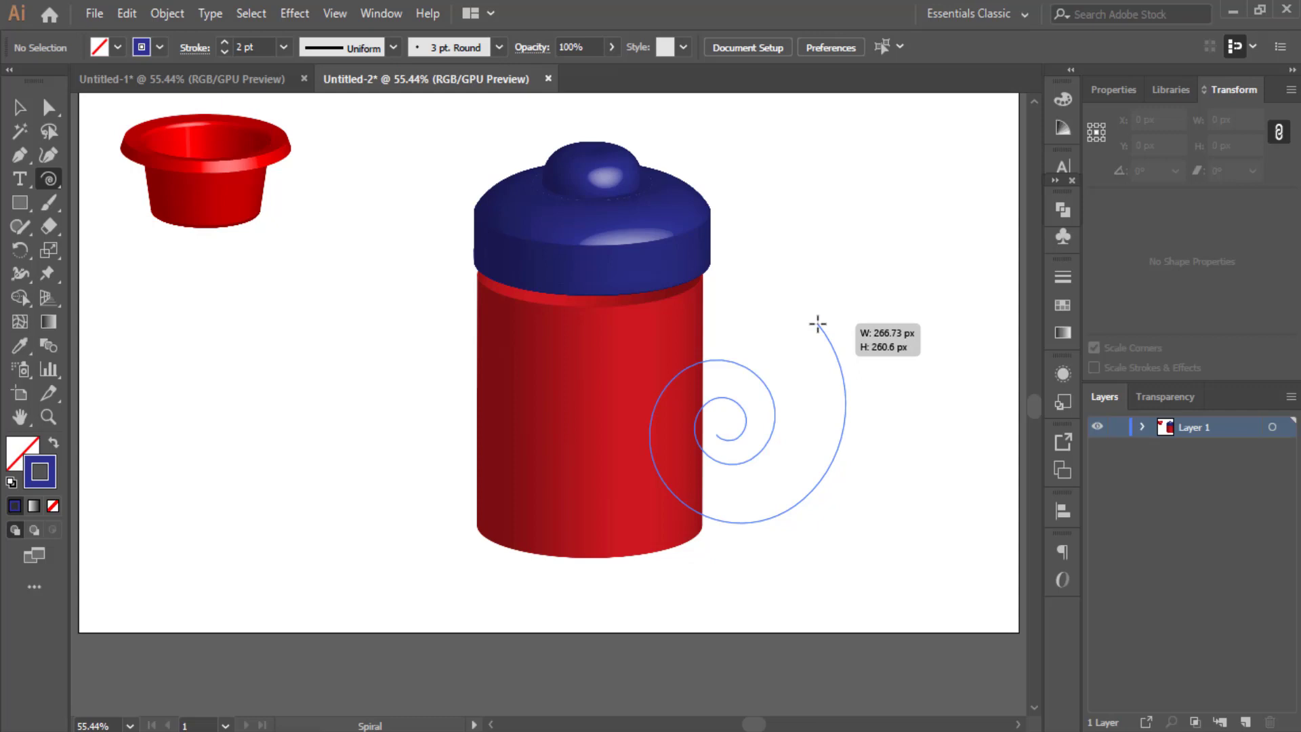
key(Down)
key(Down)
key(Down)
key(Down)
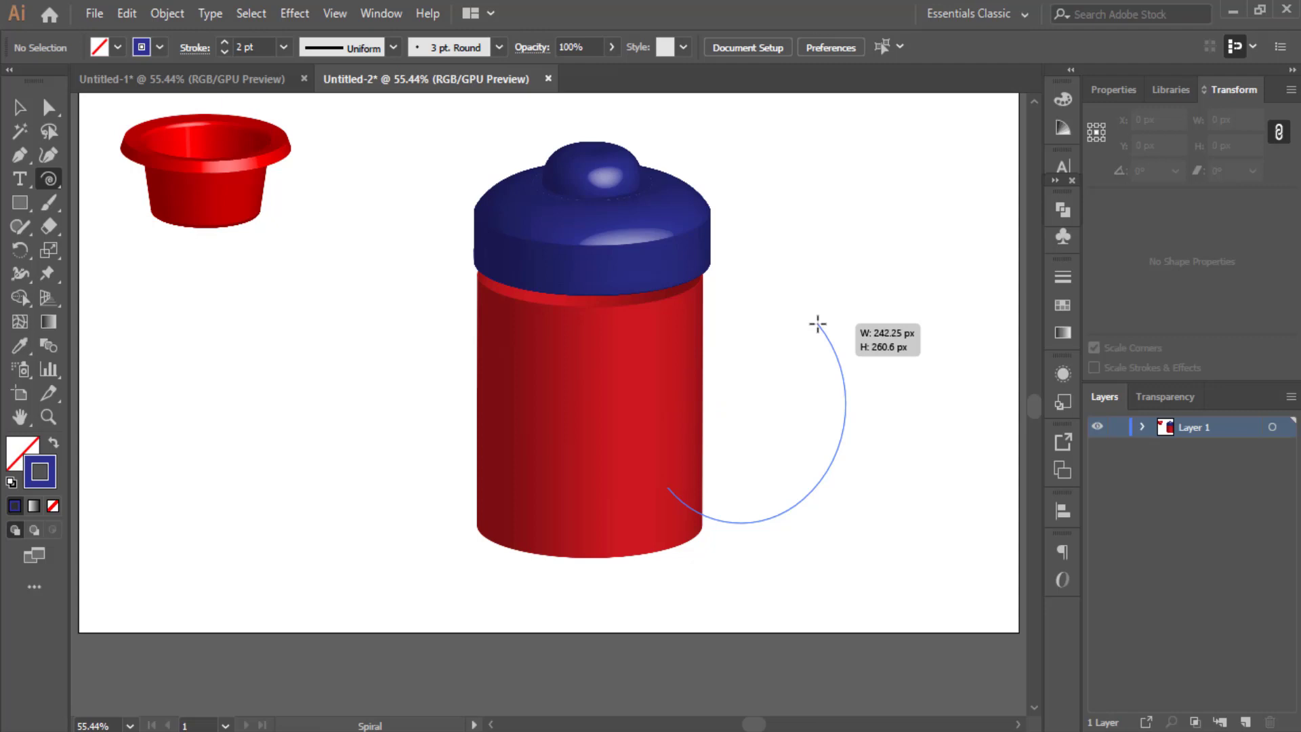
key(Up)
drag(818, 324, 818, 324)
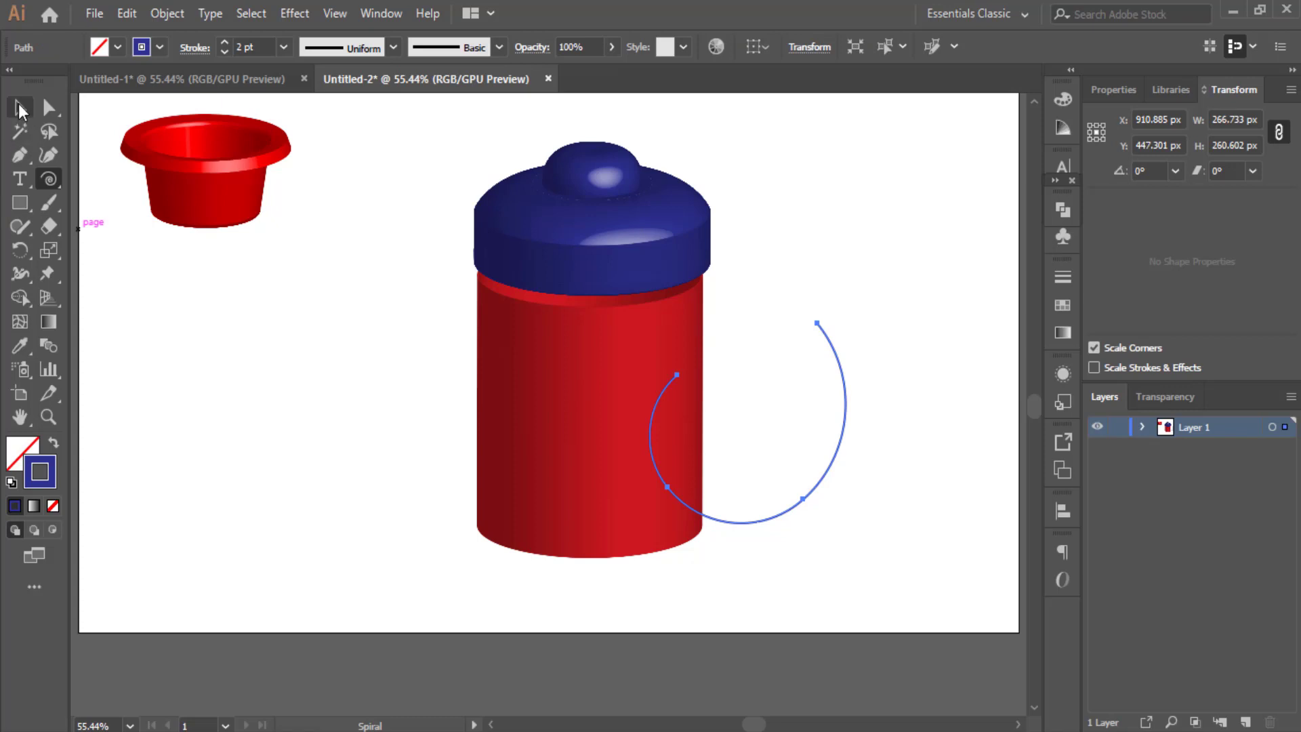
- Reflect the arc vertically, rotate it slightly, and shrink it to about 193 × 210 px
click(18, 105)
right_click(849, 425)
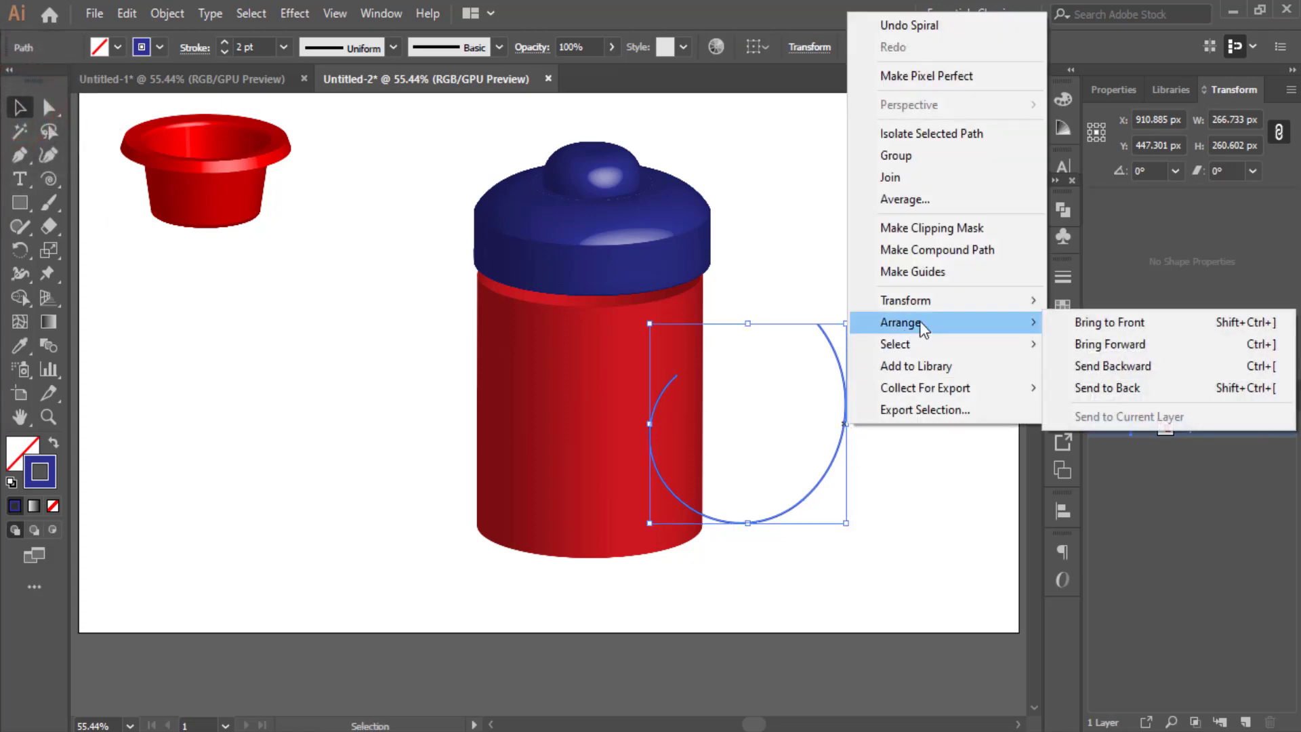
mouse_move(904, 300)
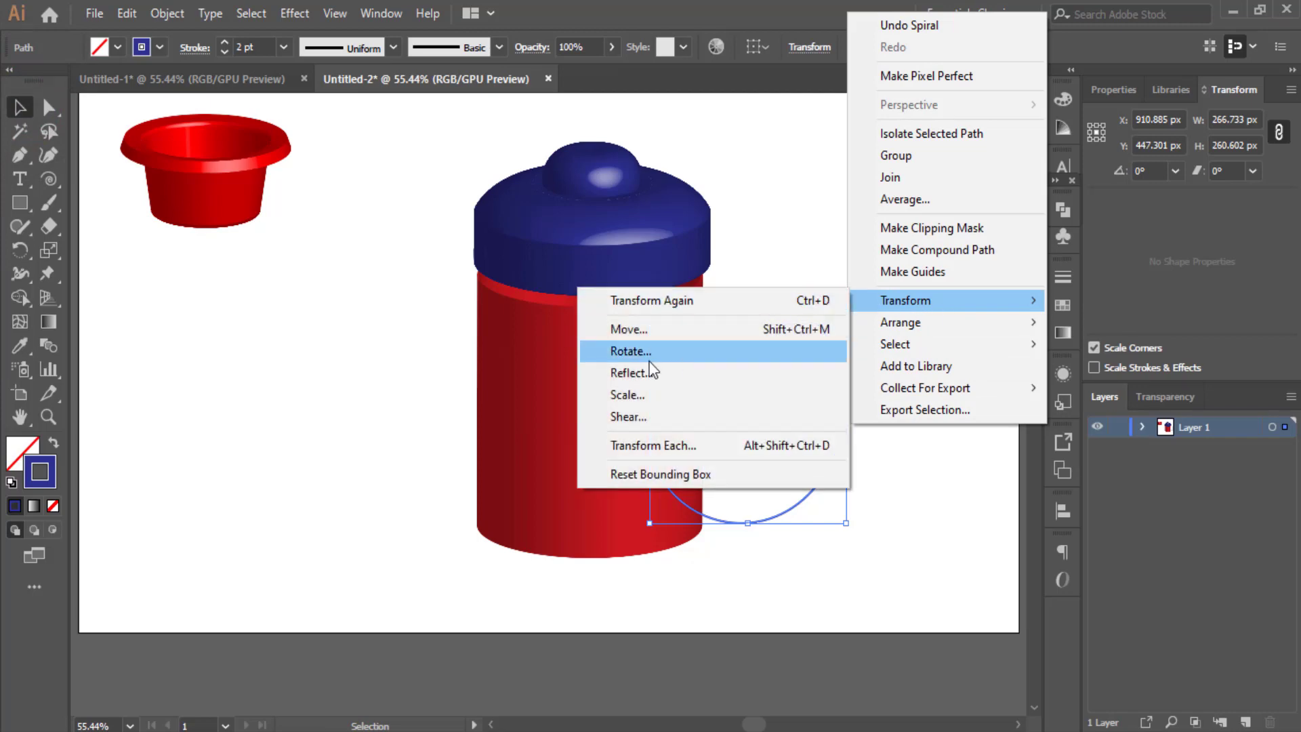
click(771, 373)
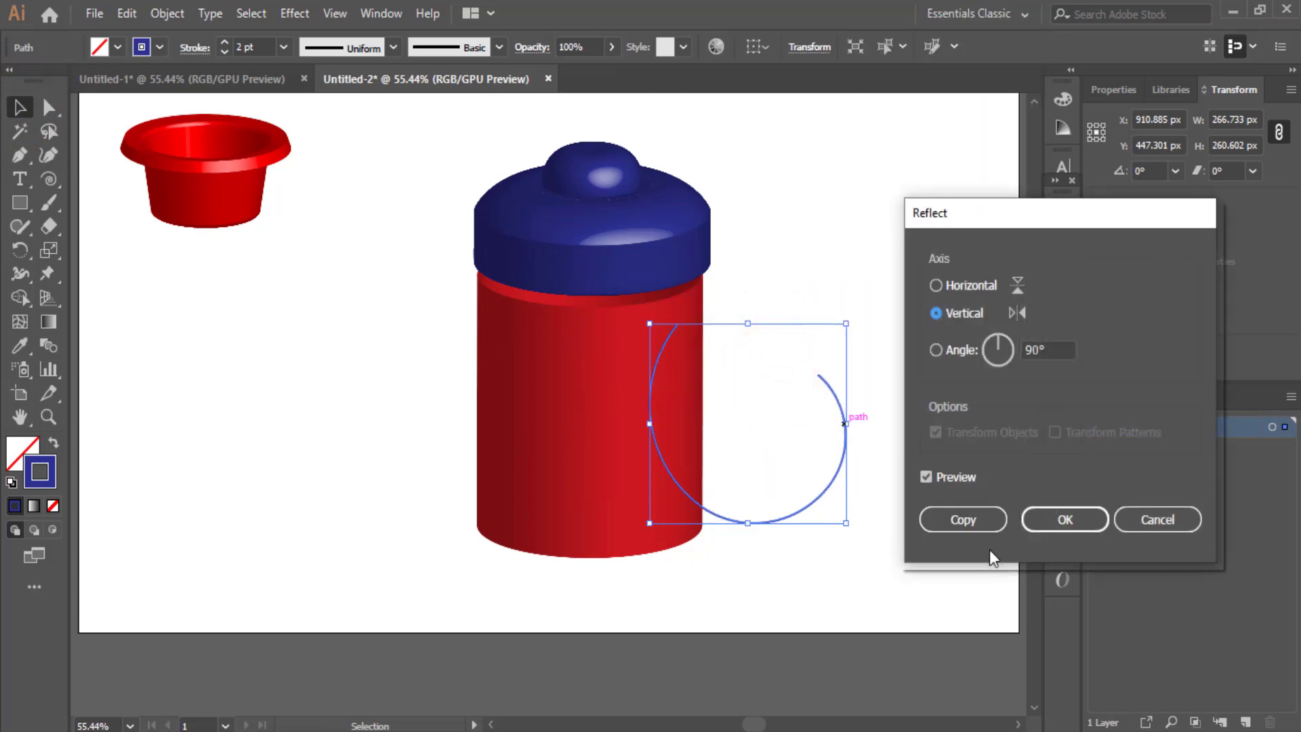
click(1065, 519)
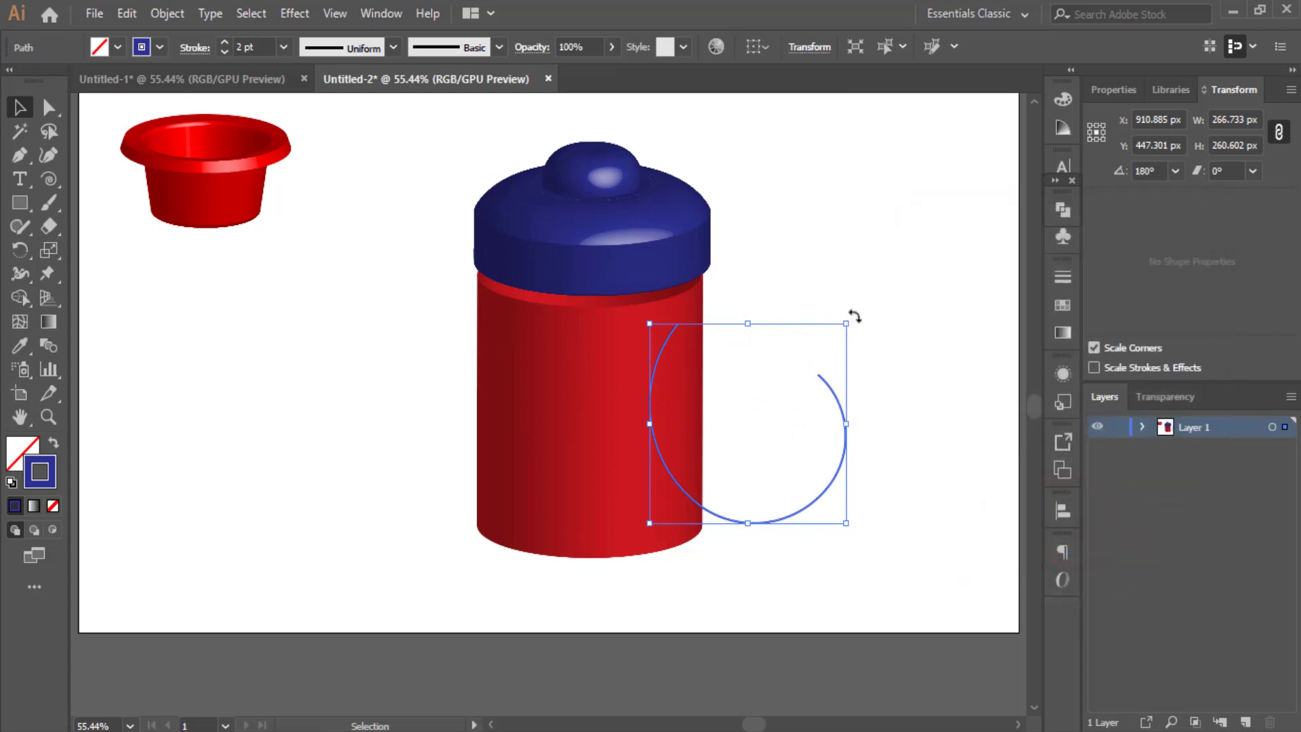
mouse_move(855, 316)
mouse_down()
mouse_move(545, 250)
mouse_move(821, 330)
mouse_up()
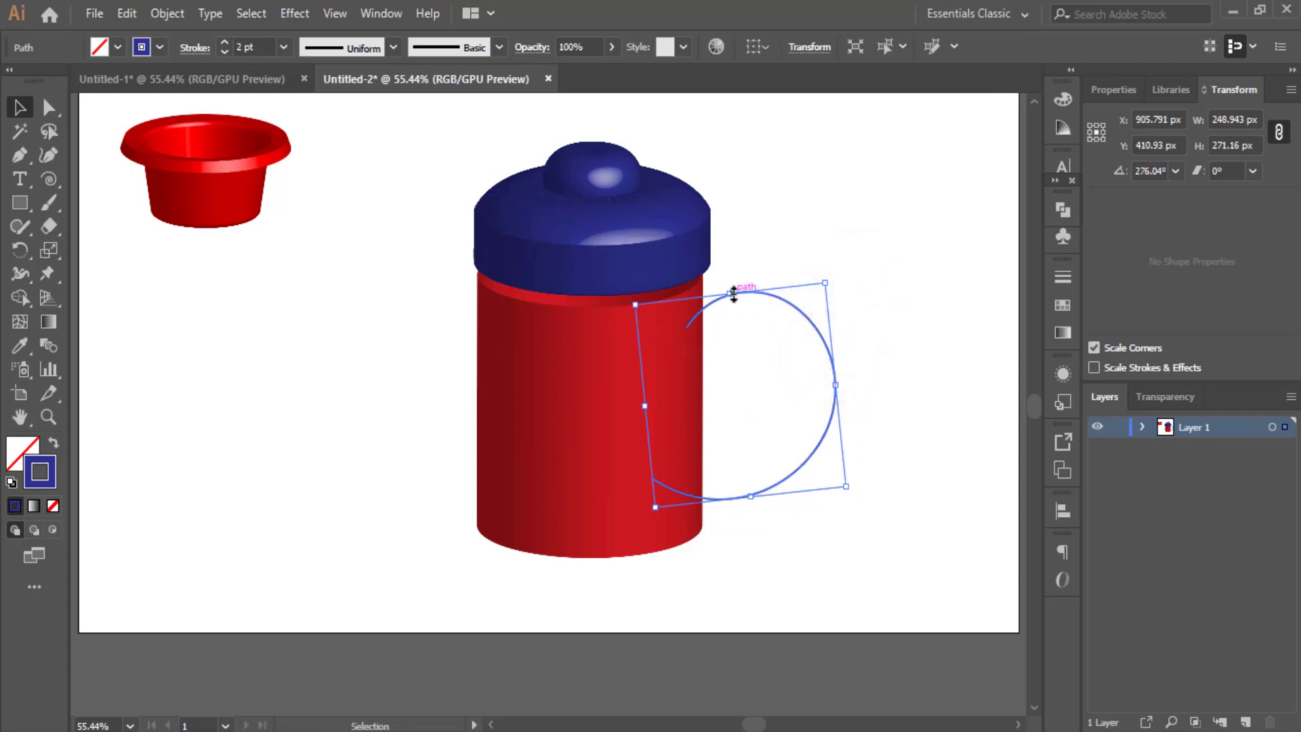
mouse_move(733, 293)
mouse_down()
mouse_move(731, 318)
mouse_move(775, 337)
mouse_up()
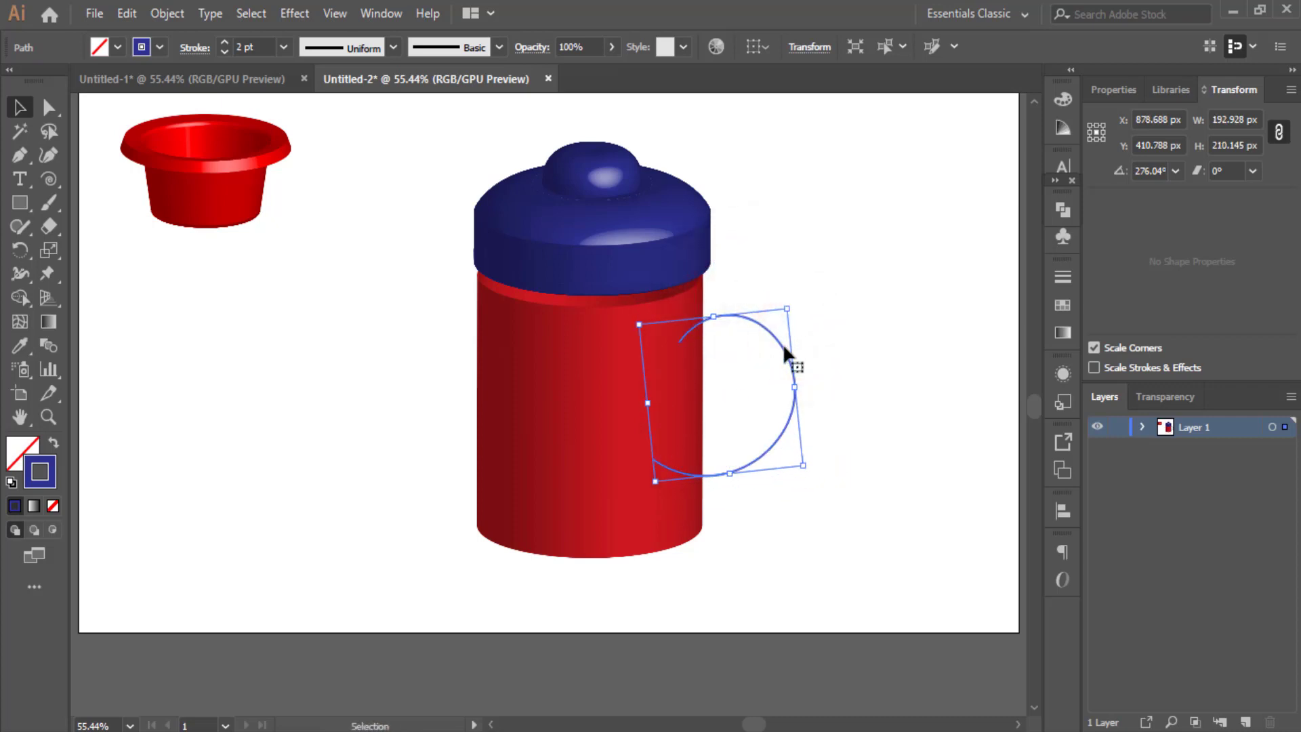
- Send the arc behind the mug body and thicken its stroke to 47 pt
right_click(783, 344)
click(874, 632)
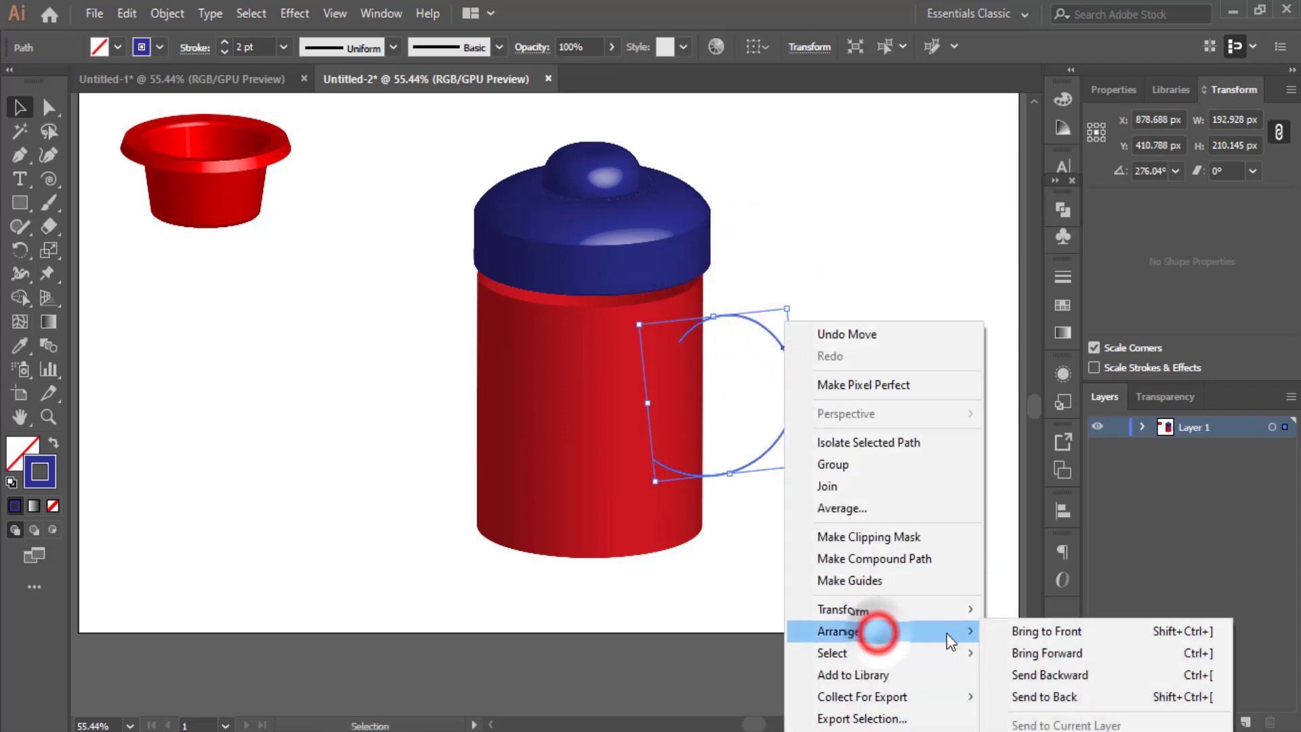
click(1075, 698)
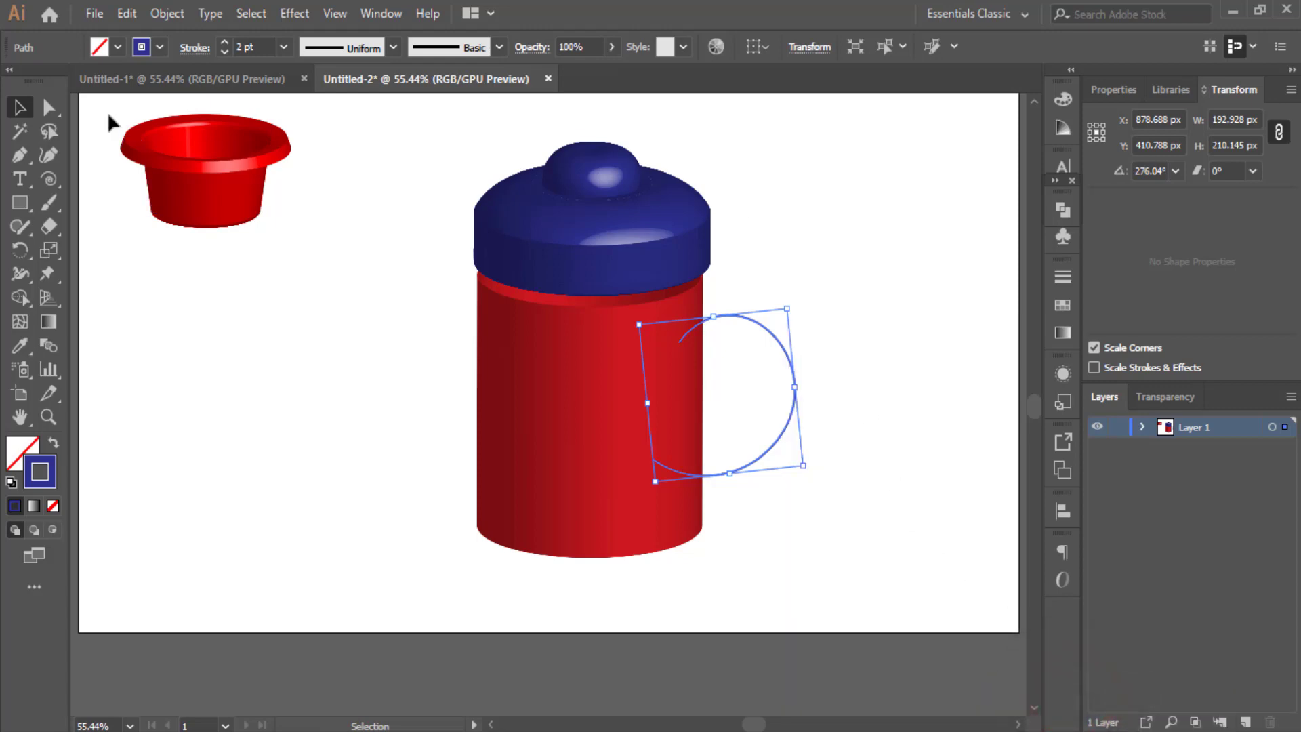
click(224, 43)
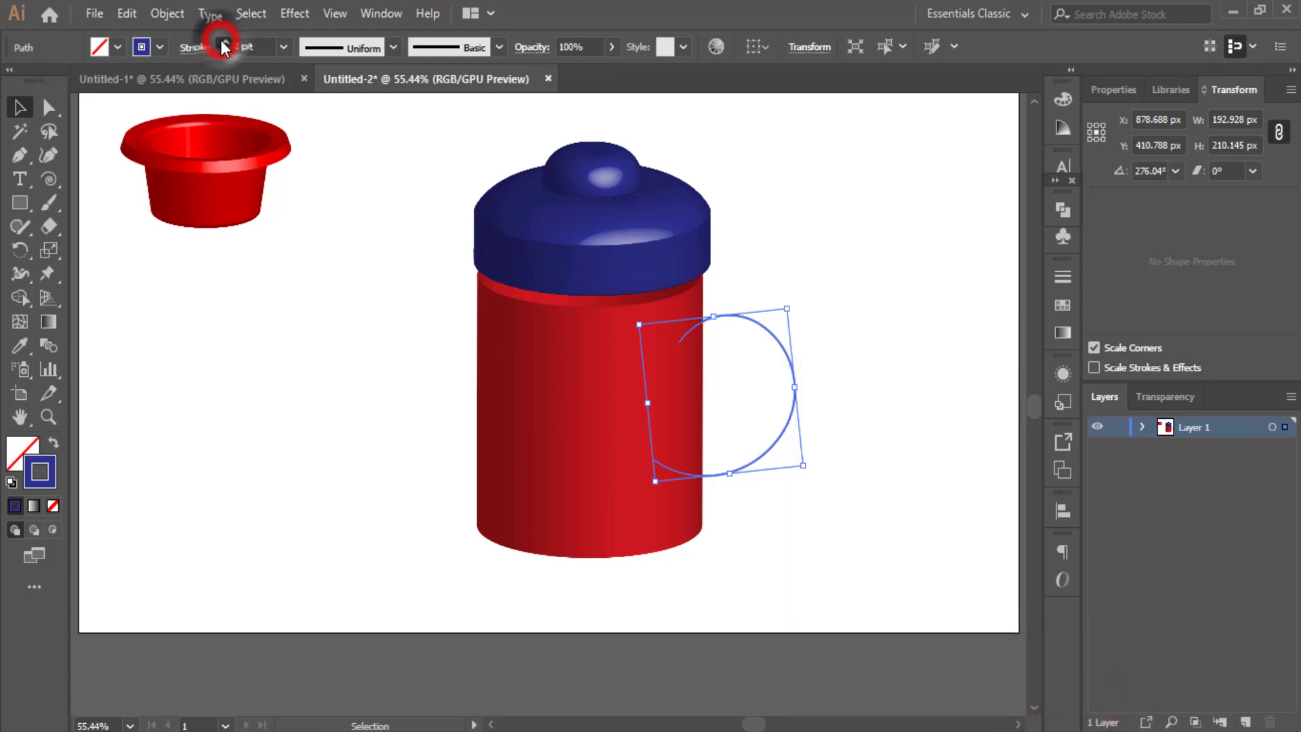
click(224, 43)
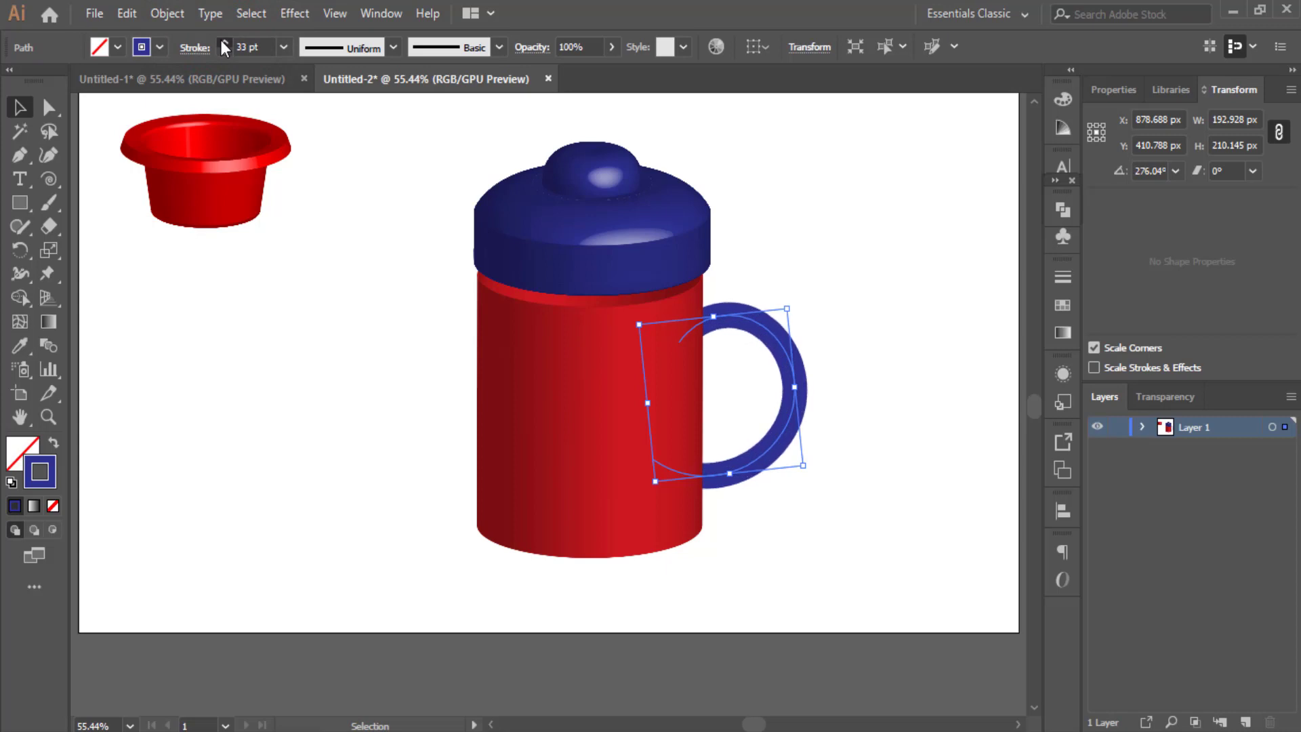
- Nudge the handle against the mug body and recolour its stroke red
click(912, 310)
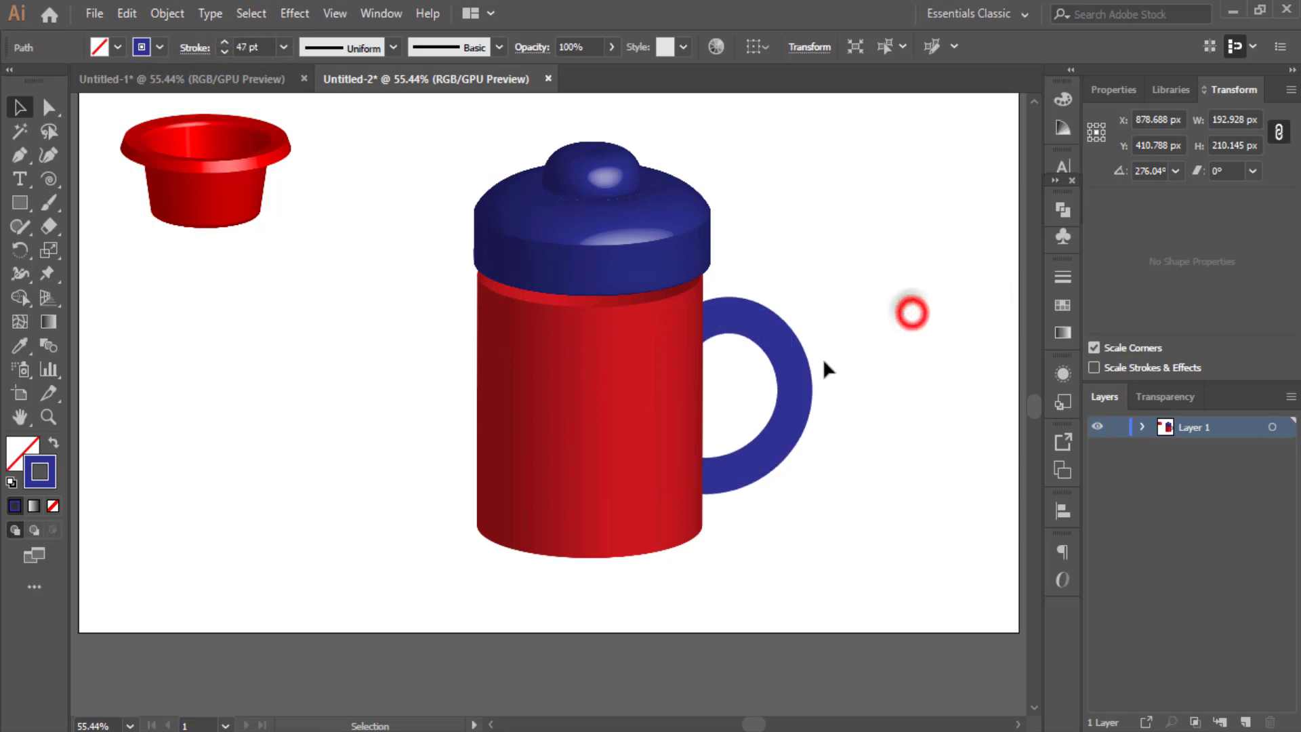
drag(790, 340, 778, 350)
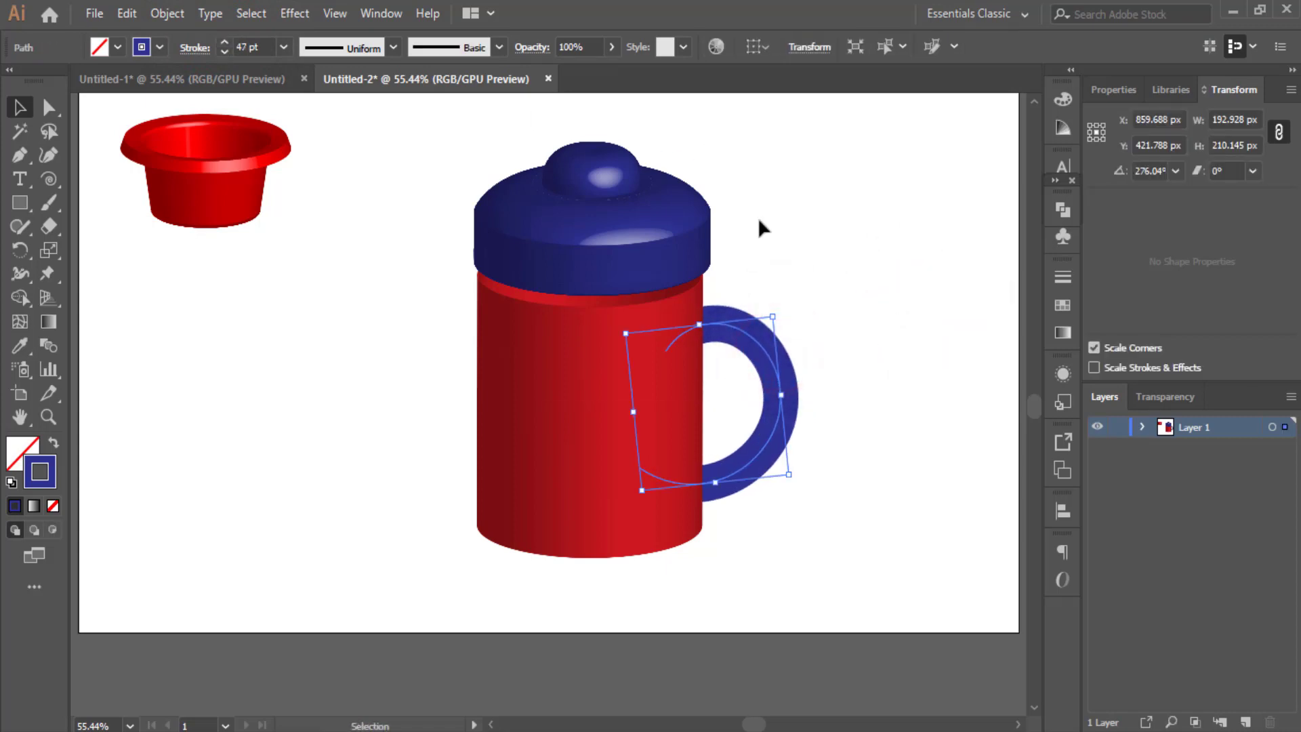
click(161, 48)
click(146, 81)
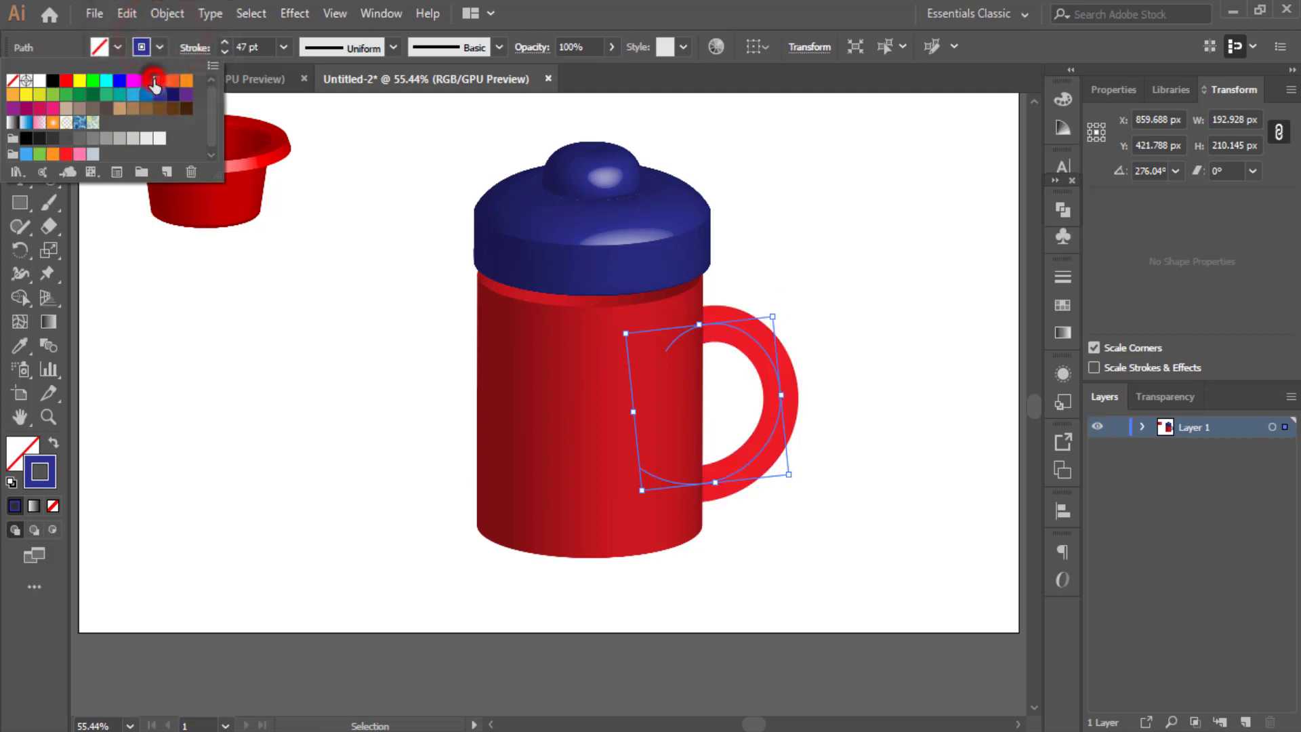
click(813, 273)
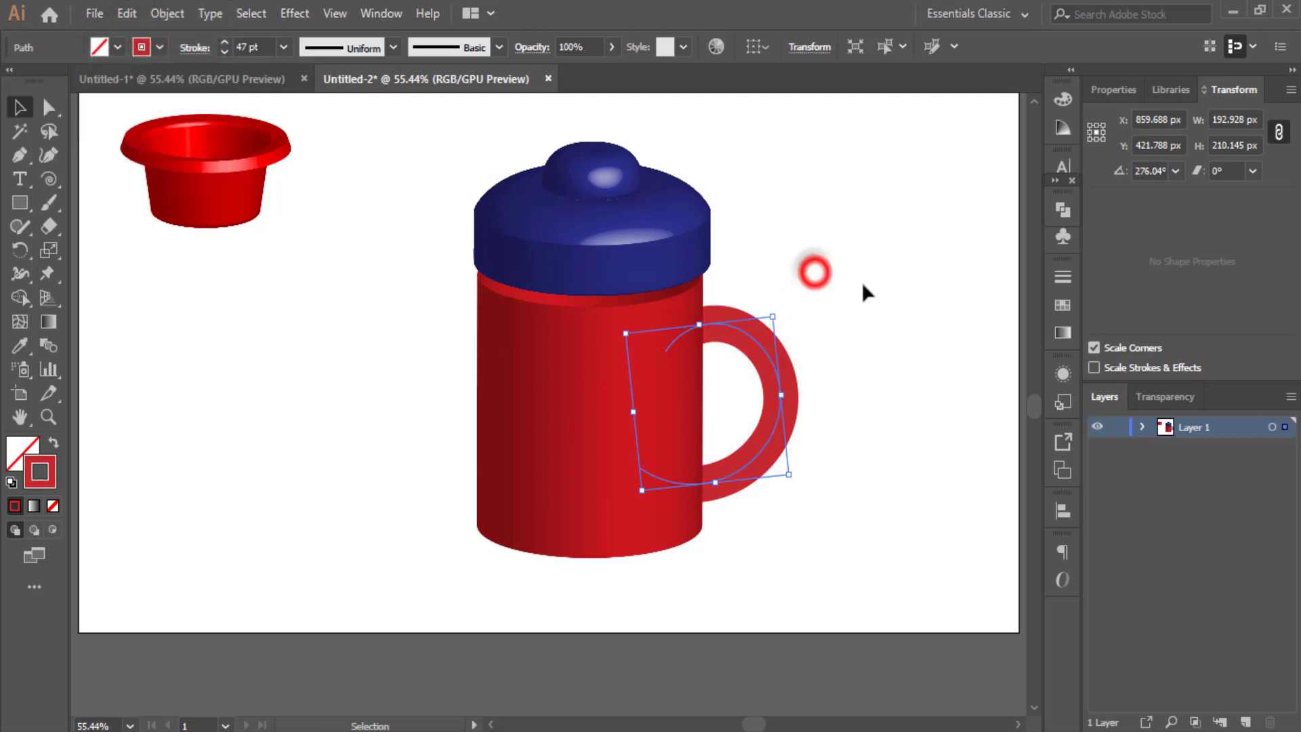
click(906, 357)
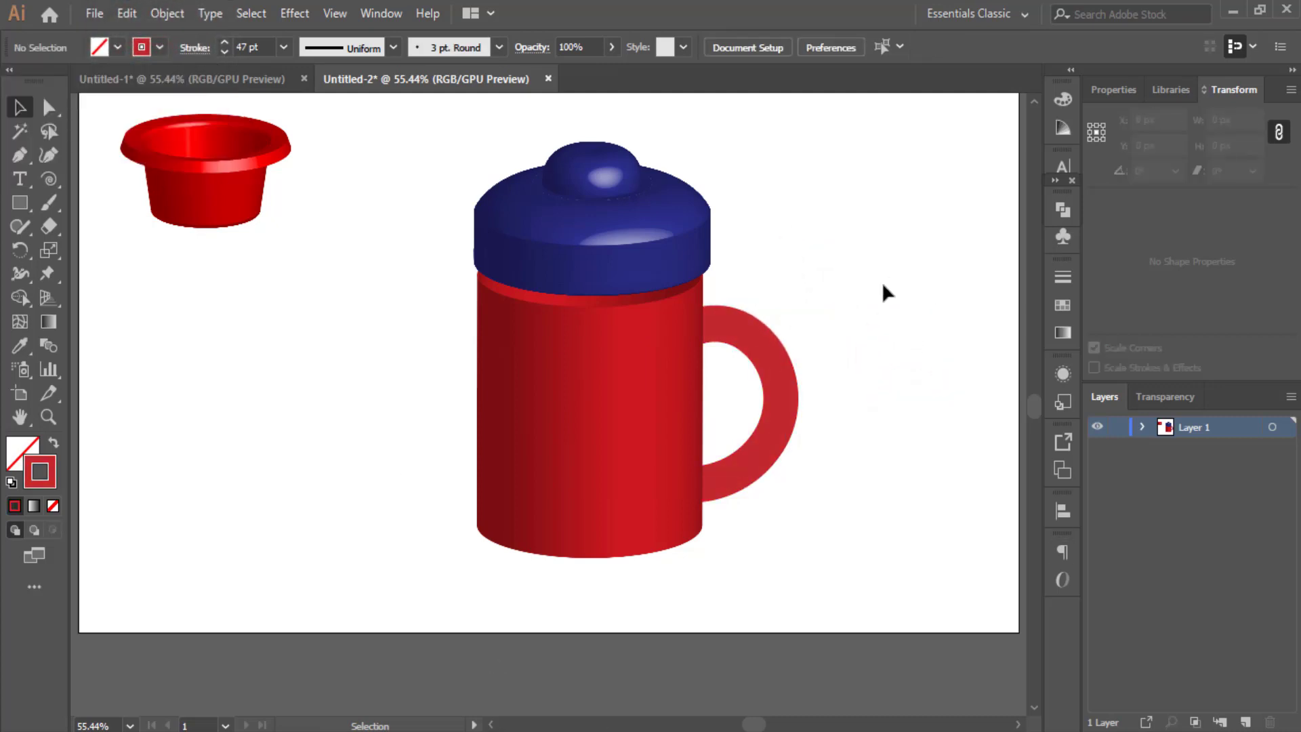
- Group all the mug parts and move the mug left beside the red bowl
drag(384, 117, 902, 570)
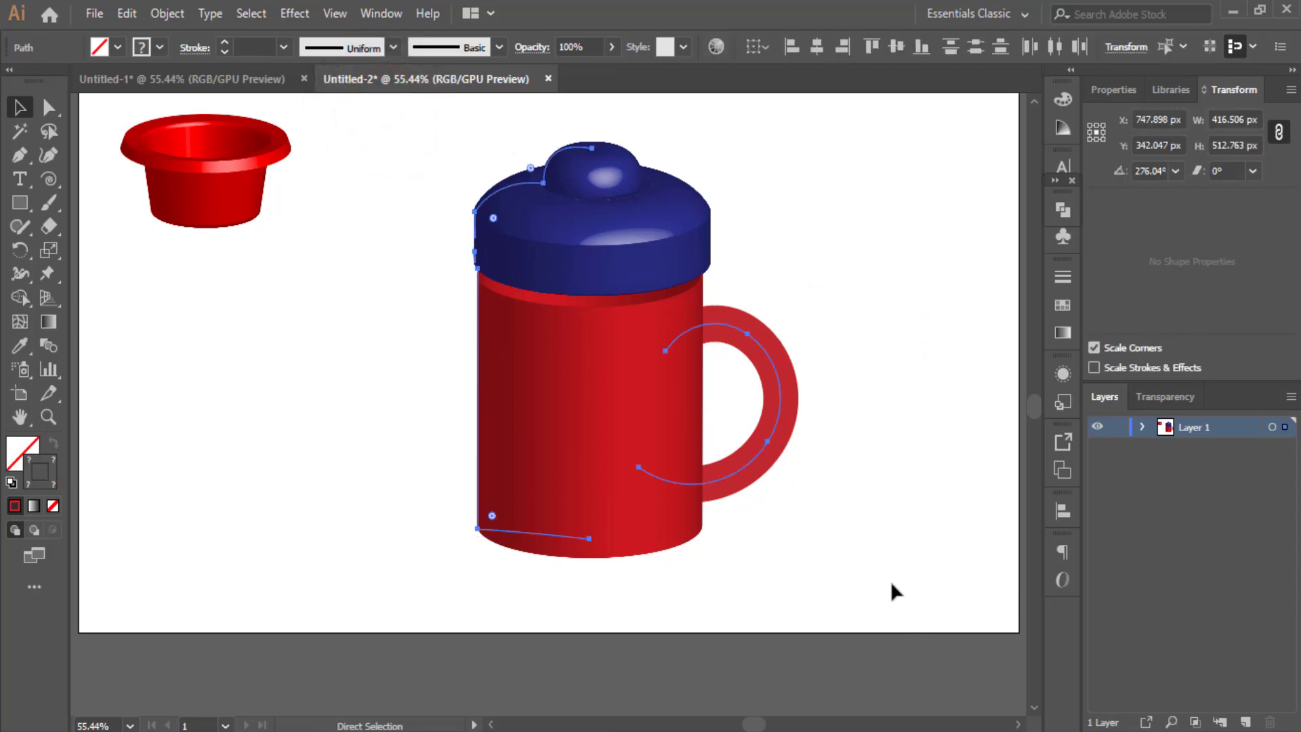
key(ctrl+g)
drag(671, 258, 451, 311)
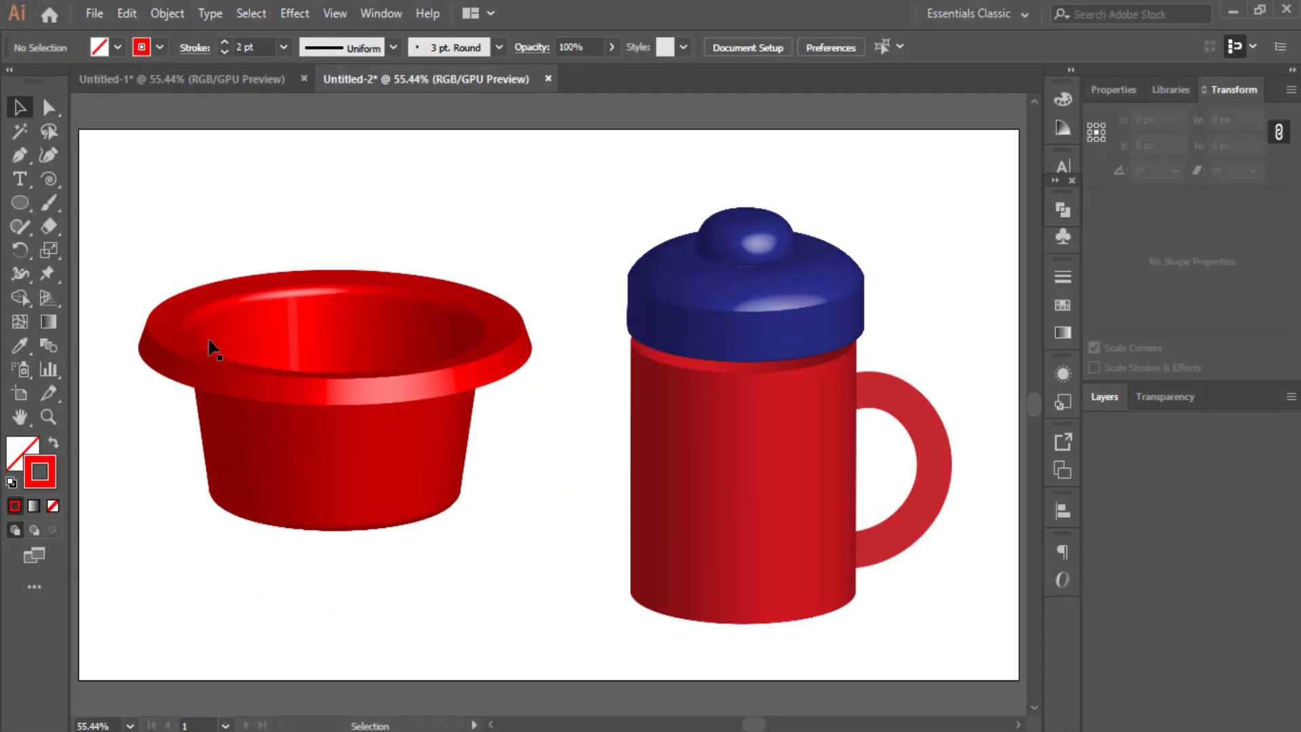
click(220, 398)
click(828, 326)
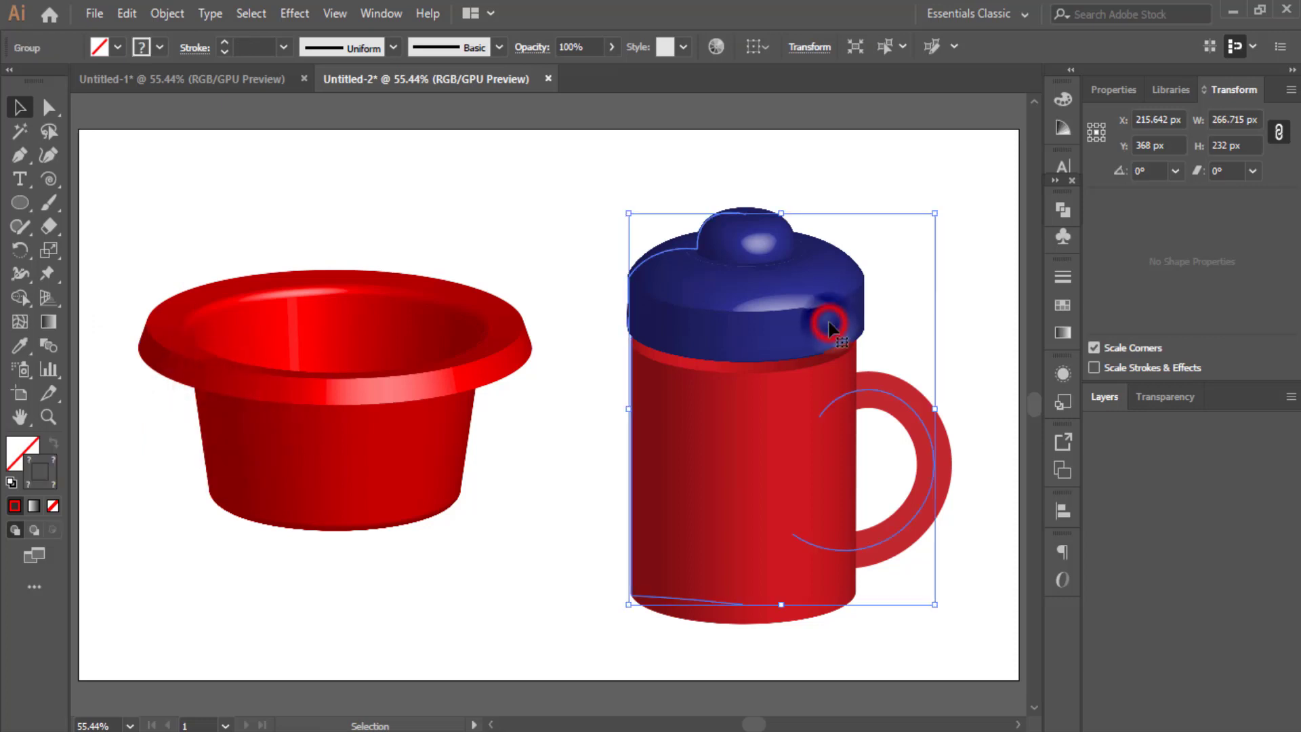
click(522, 169)
- Compare against the Untitled-1 document, then check the bowl and mug together in Untitled-2
click(160, 84)
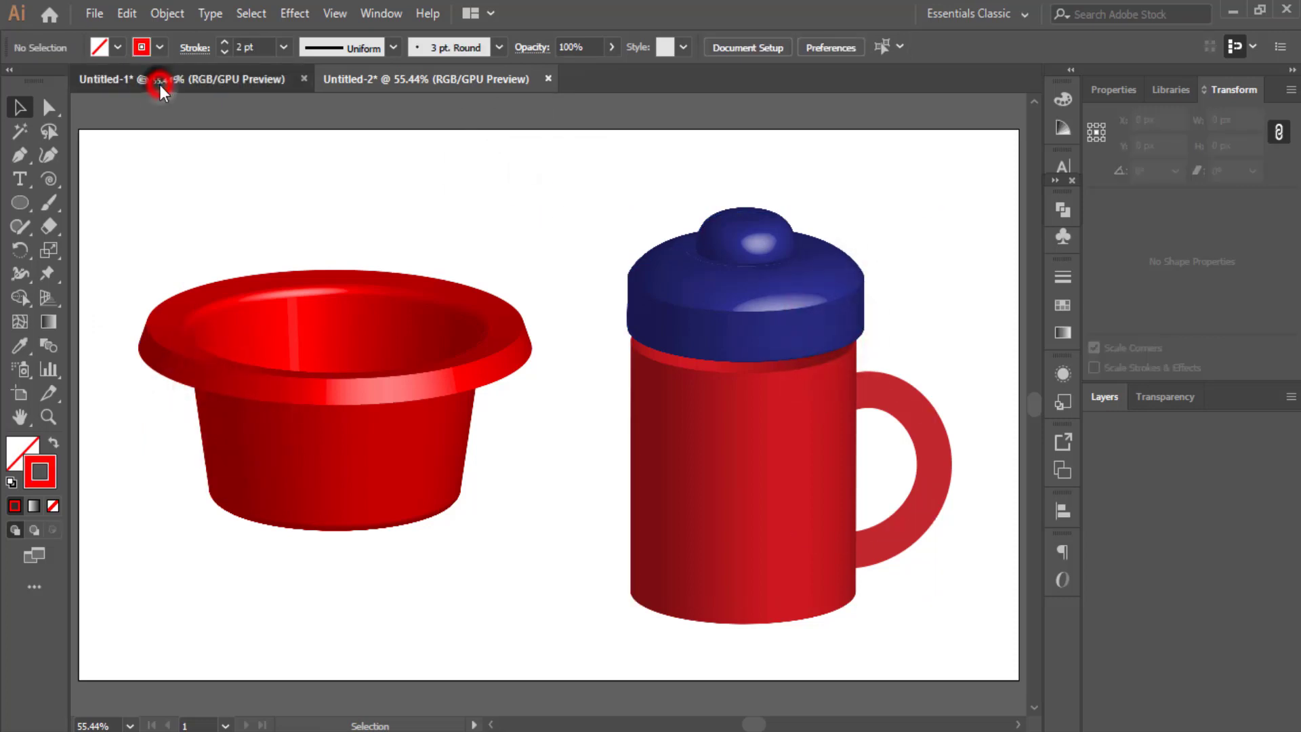
click(502, 549)
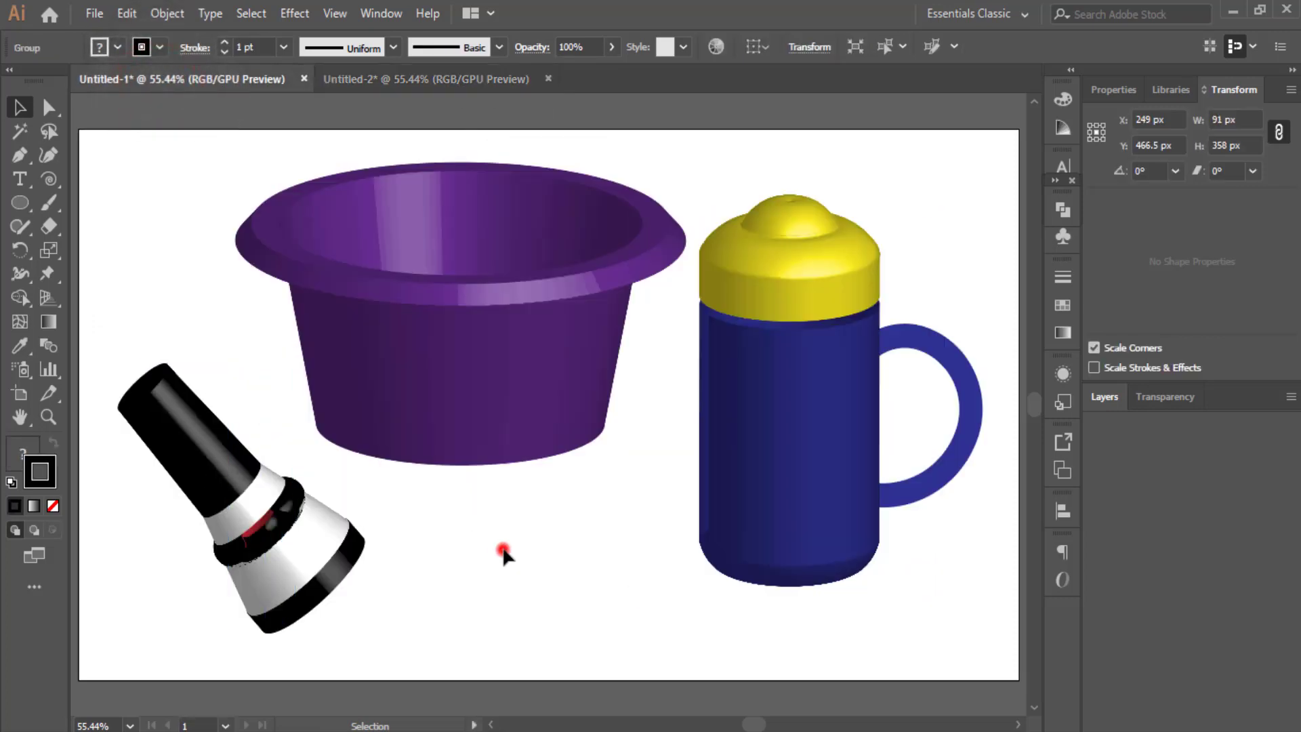
click(409, 95)
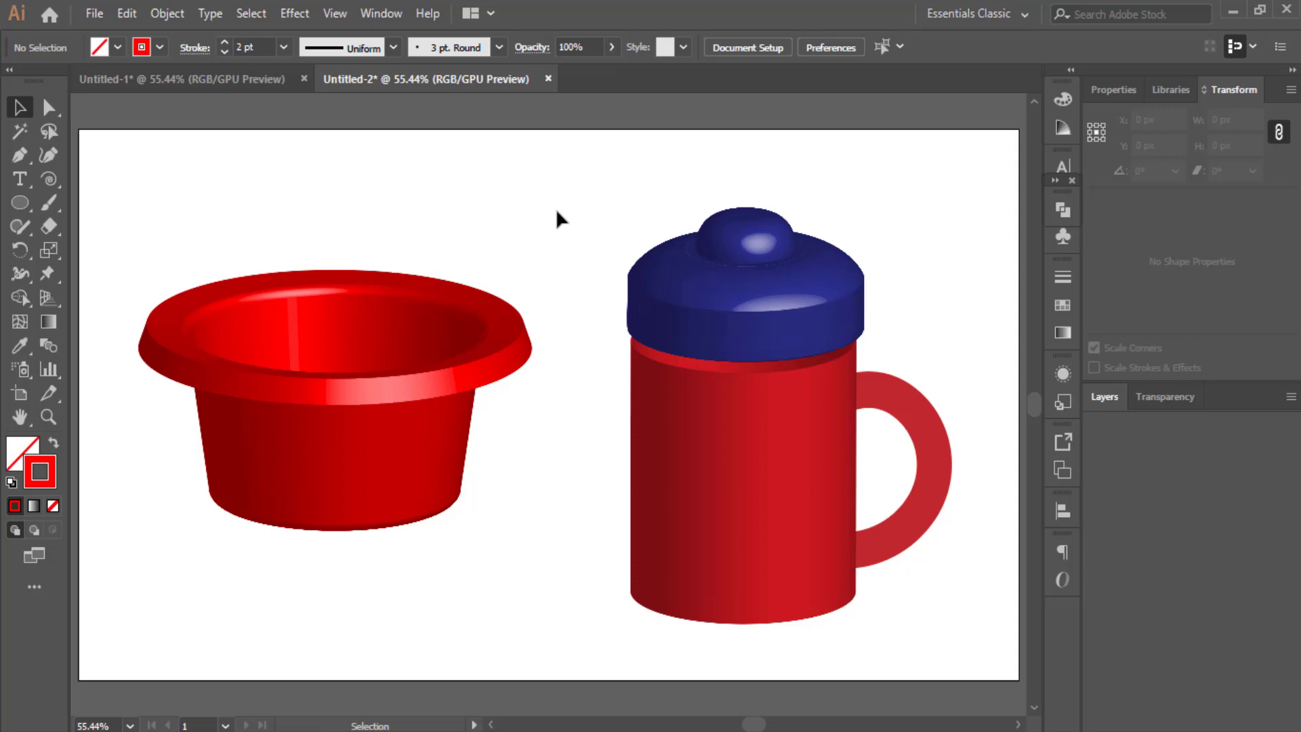
drag(142, 191, 841, 583)
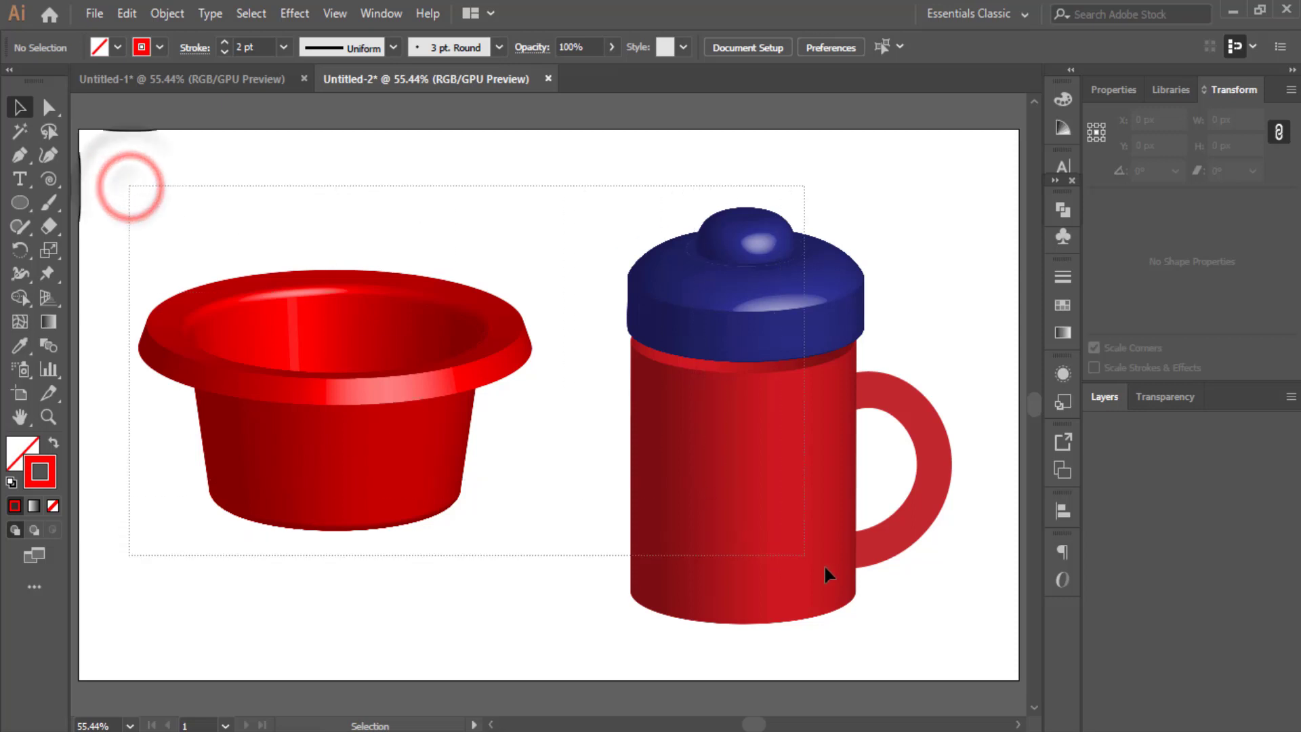
click(559, 177)
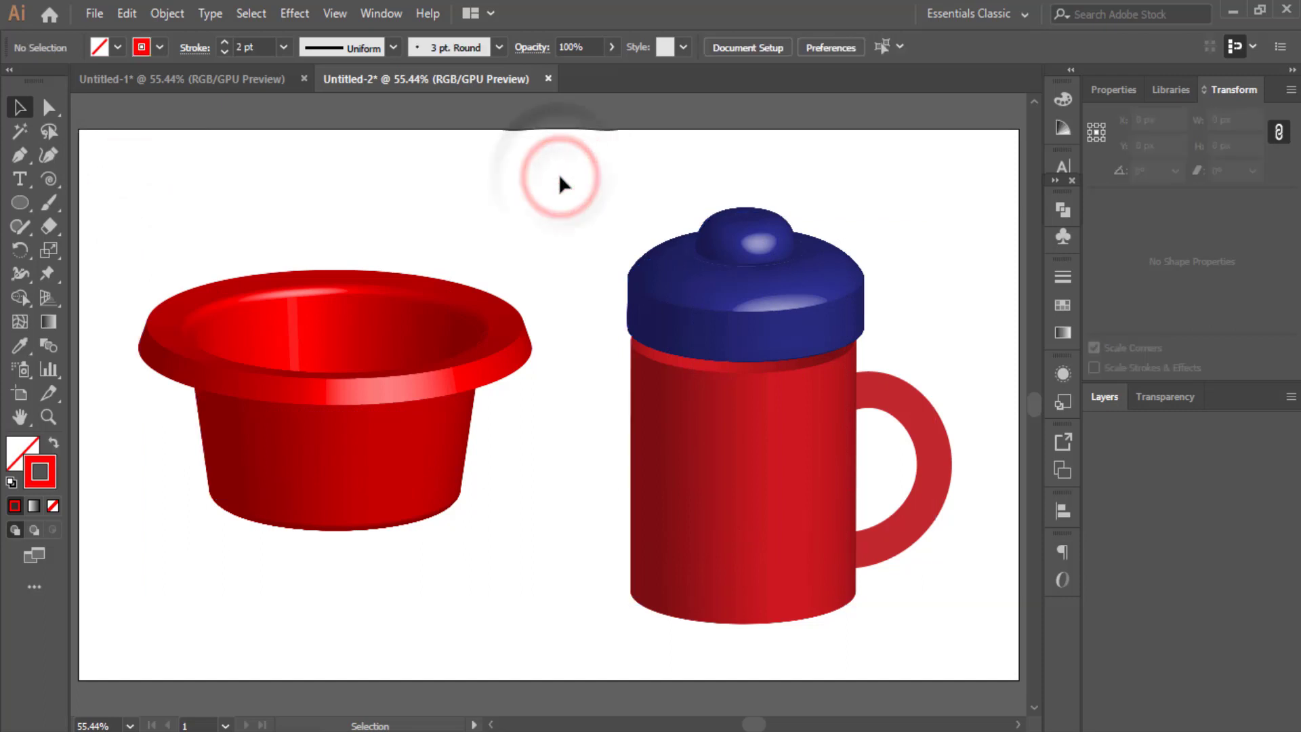